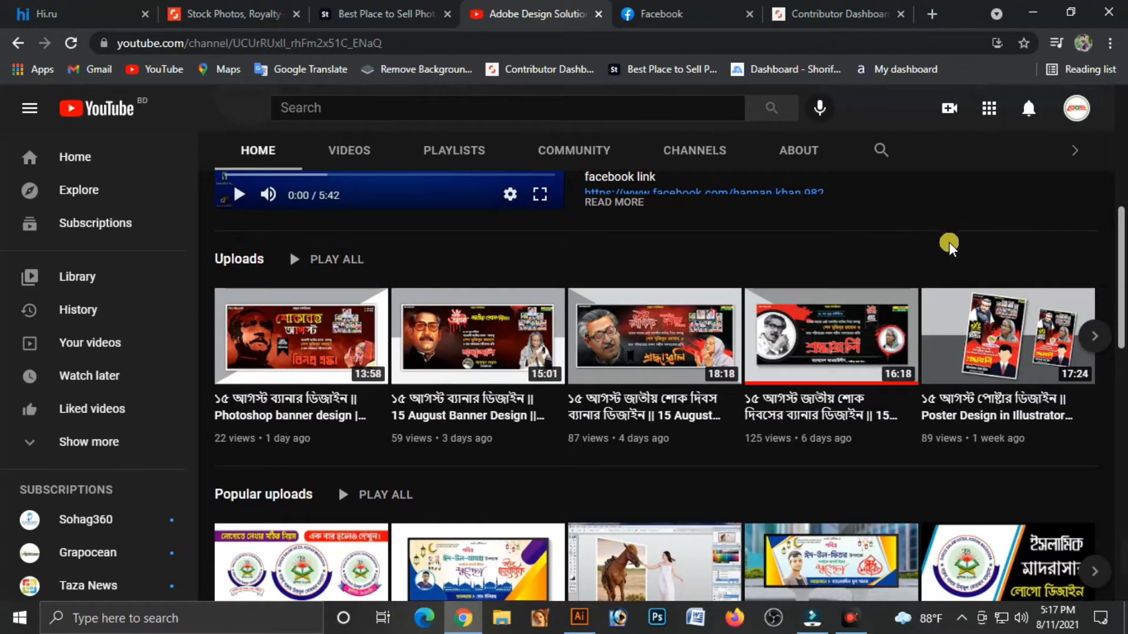
scroll(949, 243, "down", 5)
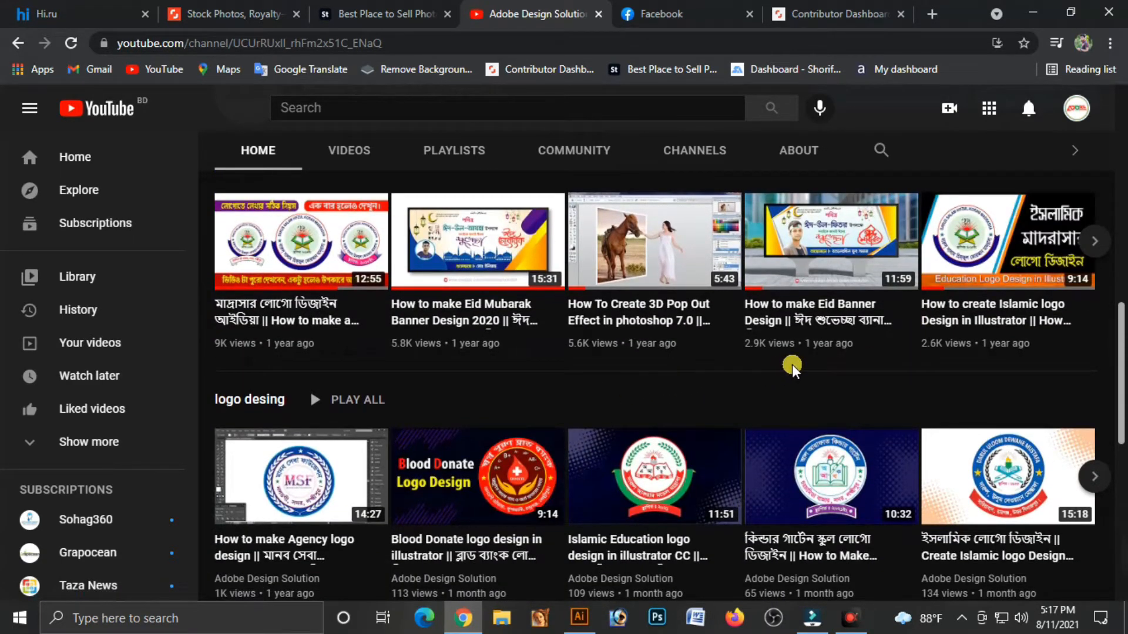
scroll(791, 367, "up", 5)
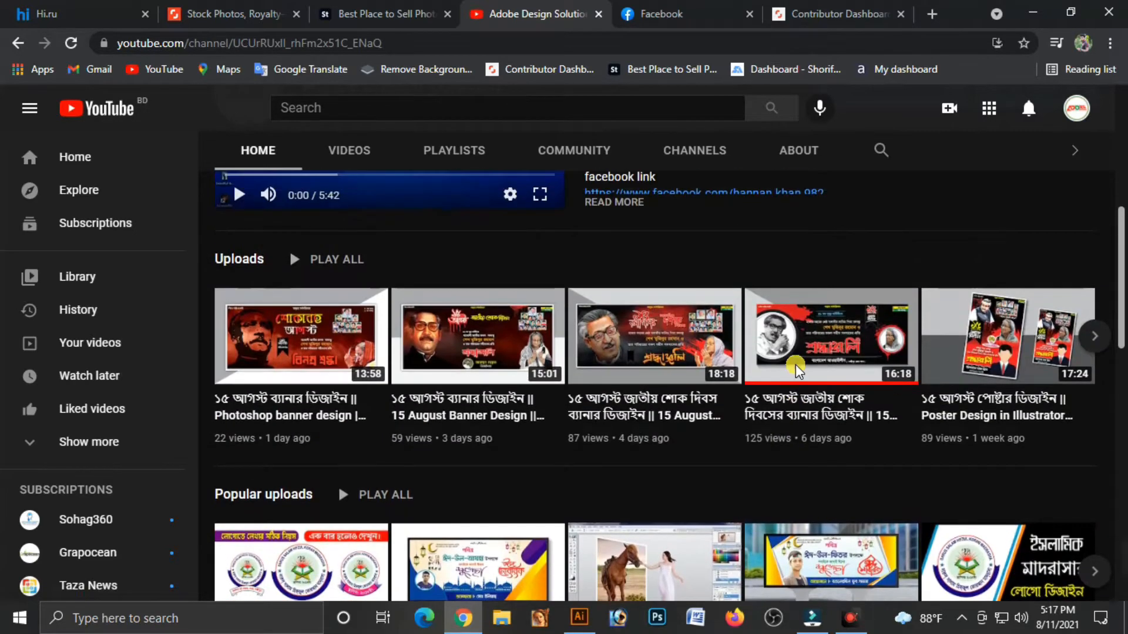
scroll(914, 330, "up", 5)
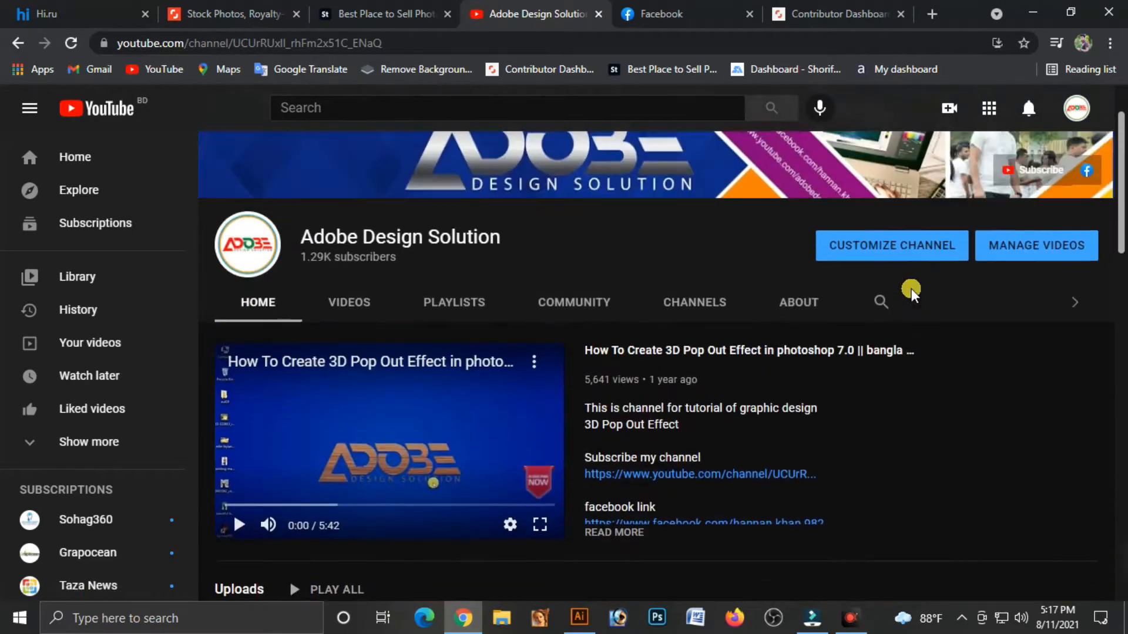
scroll(776, 262, "up", 2)
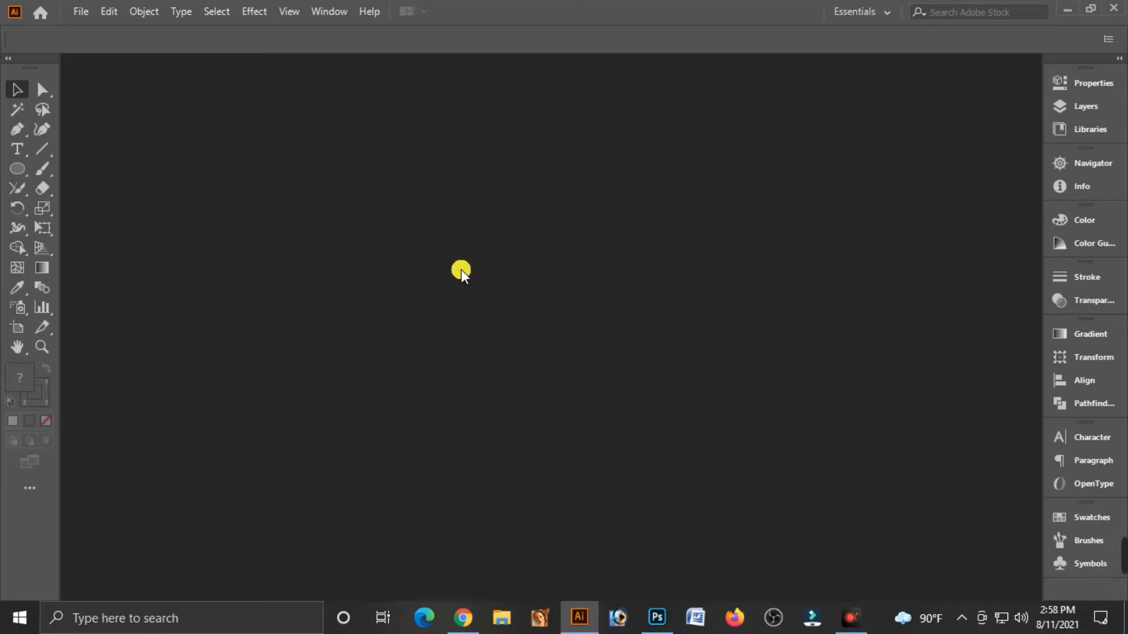
Create a new landscape document 6.944 in wide and 4.167 in high with one artboard in CMYK Color at 72 ppi
left_click(81, 11)
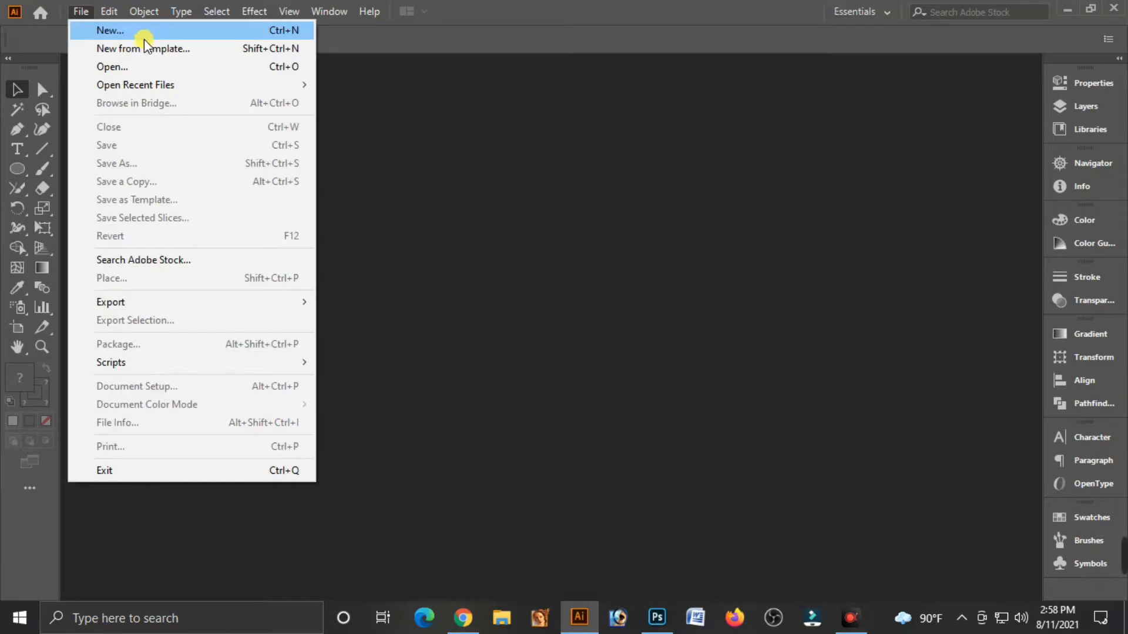
left_click(160, 36)
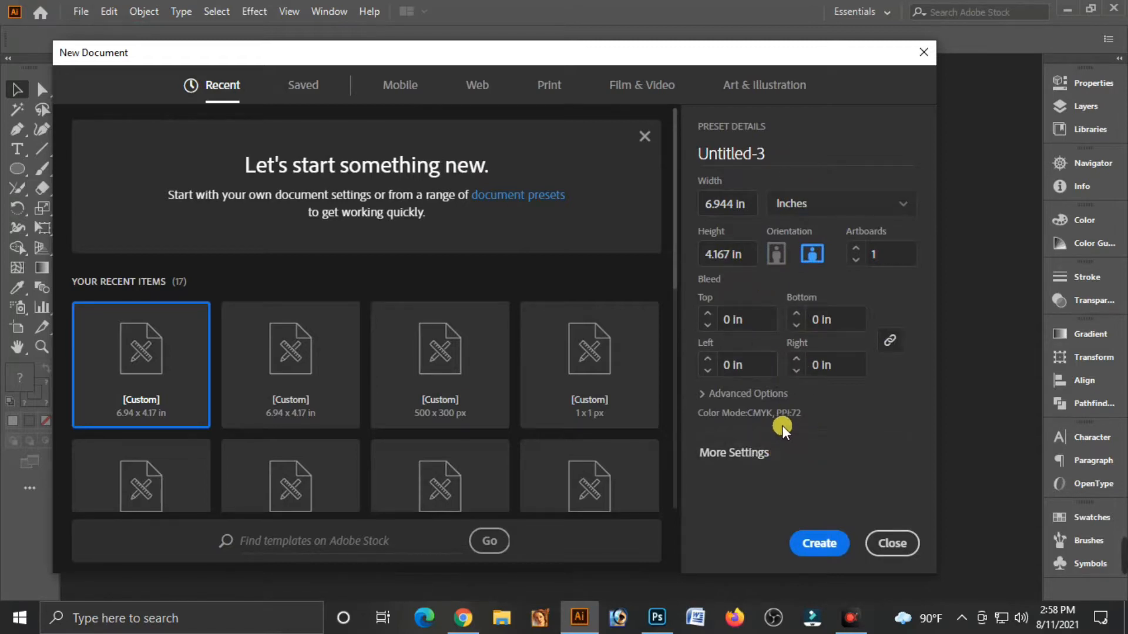
left_click(704, 394)
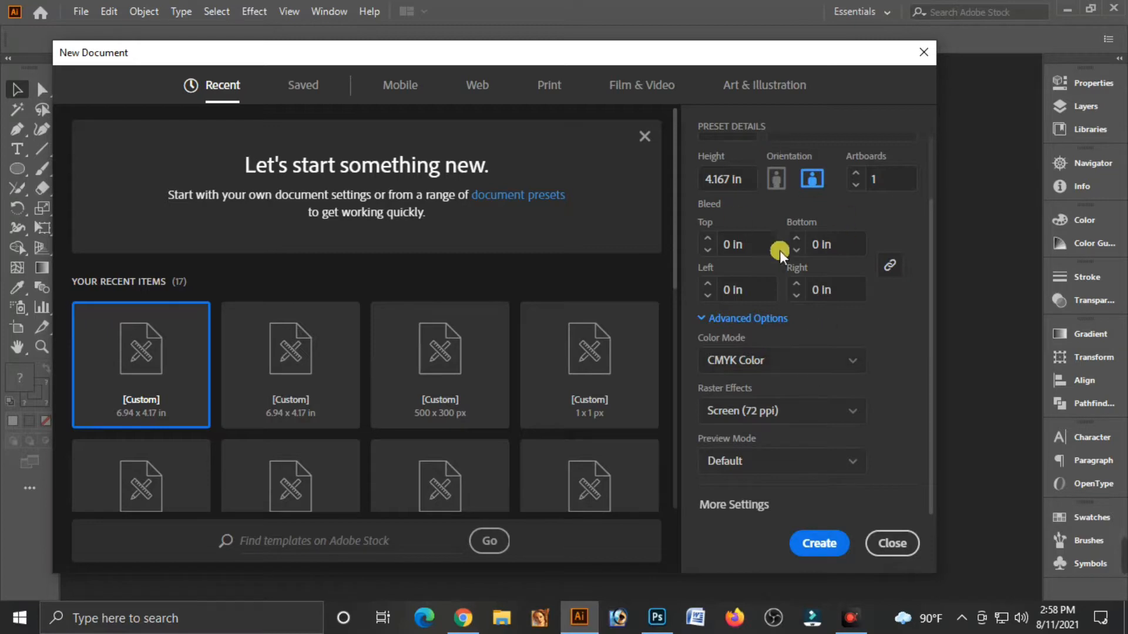
left_click(821, 544)
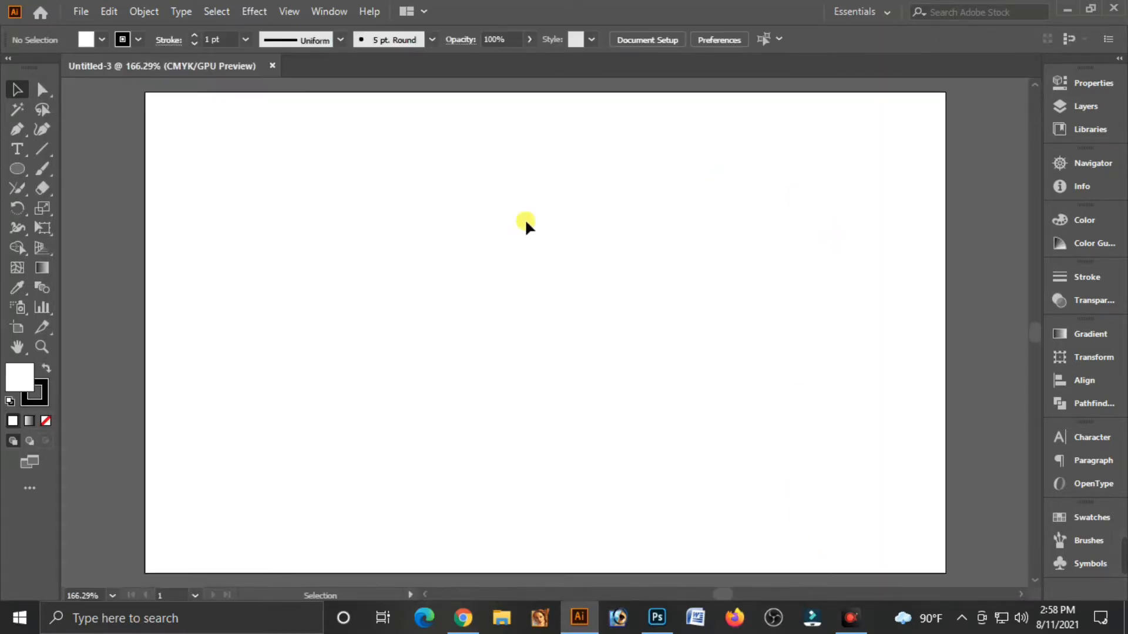
Show the rulers and set their unit to inches
key("ctrl+r")
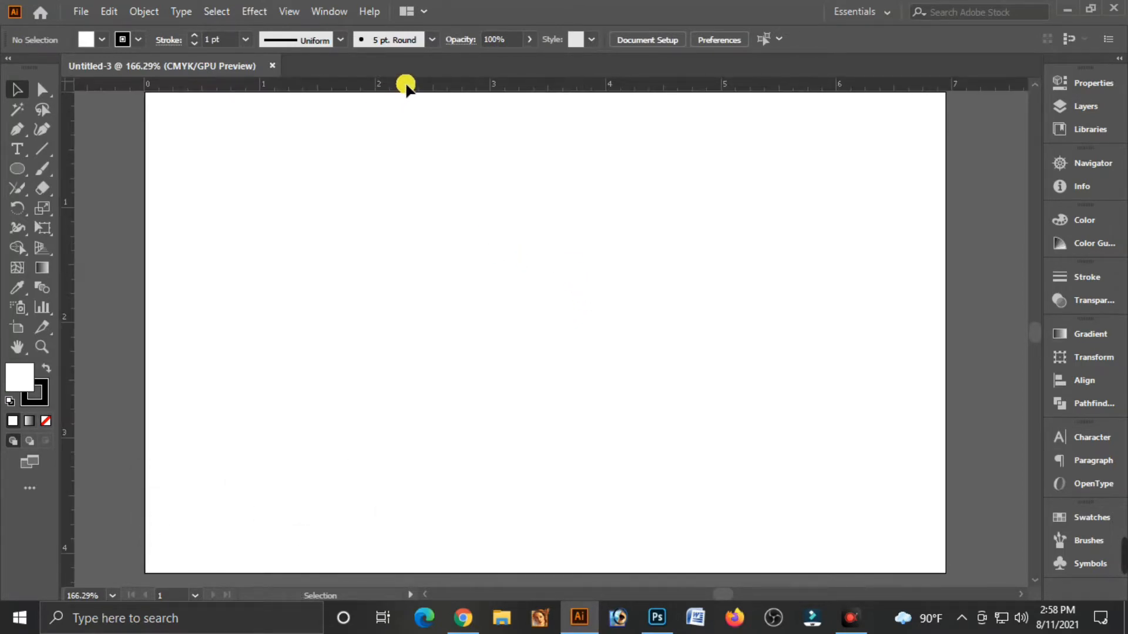
right_click(405, 84)
left_click(438, 130)
Draw a rectangle 60 in wide and 24 in high over the artboard using exact dimensions
key("ctrl+minus")
key("ctrl+minus")
key("ctrl+minus")
key("ctrl+minus")
key("ctrl+minus")
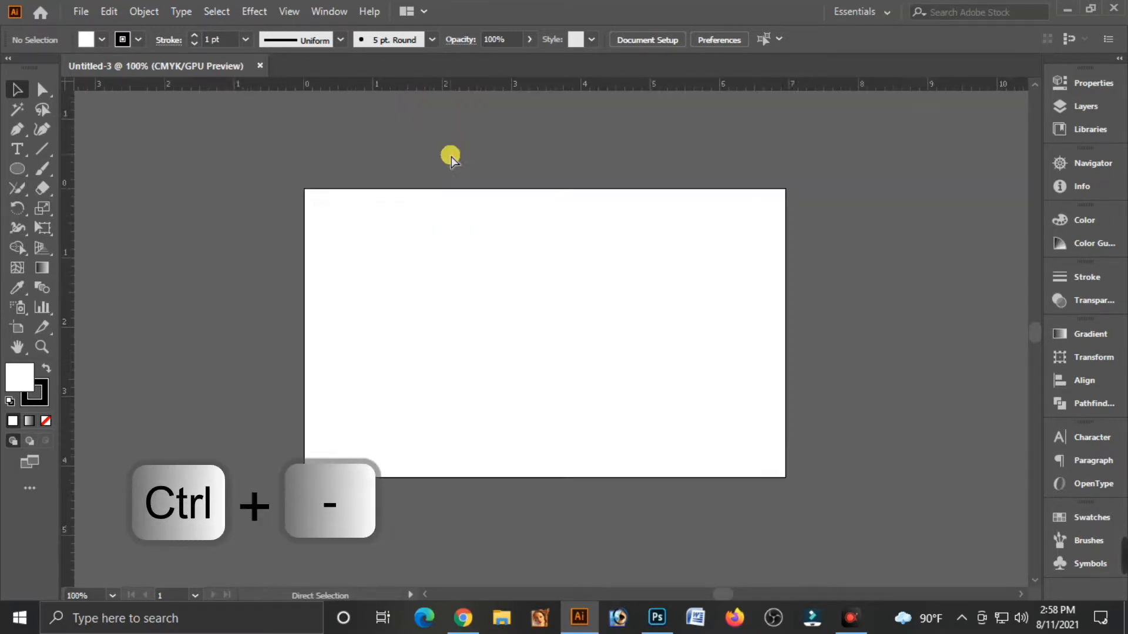
key("ctrl+minus")
key("ctrl+minus")
key("ctrl+minus")
key("ctrl+minus")
key("ctrl+minus")
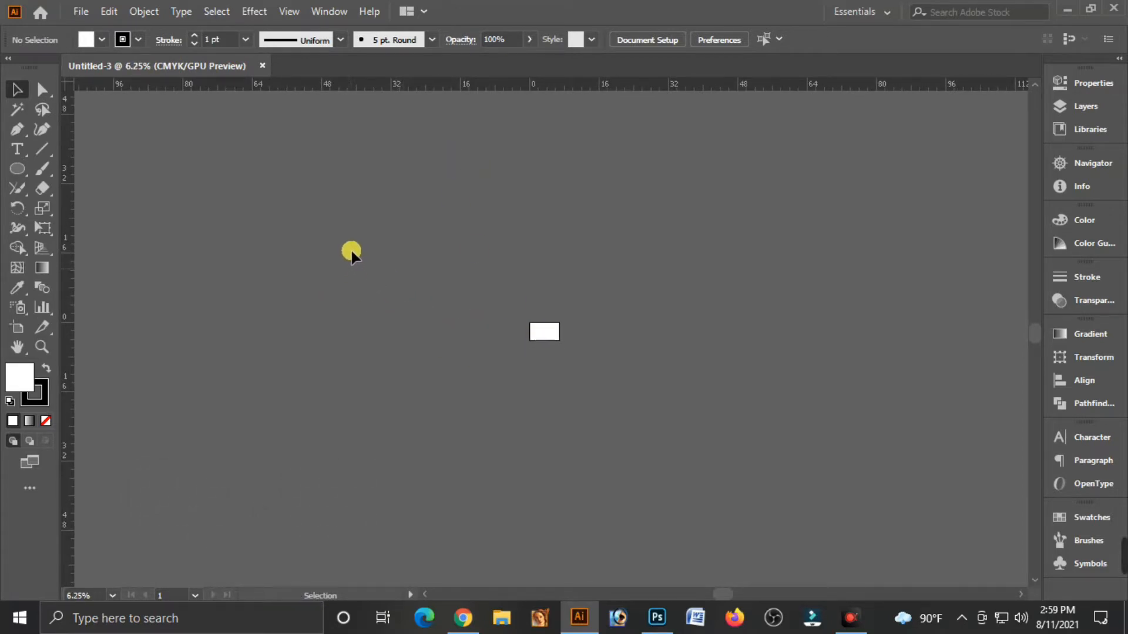
left_click(18, 174)
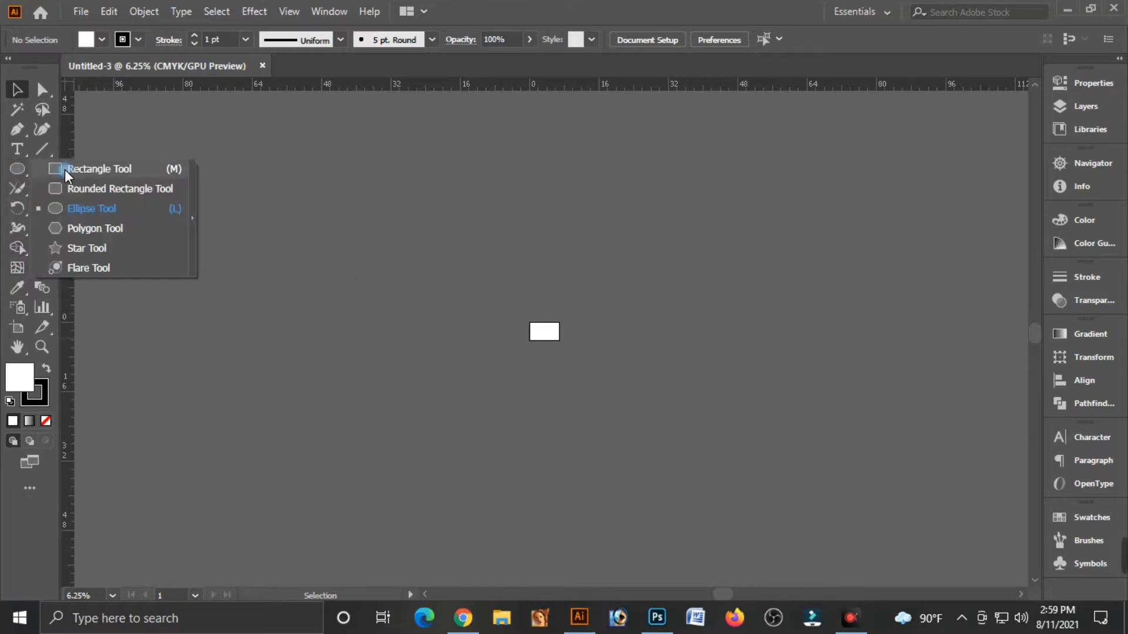
left_click(119, 171)
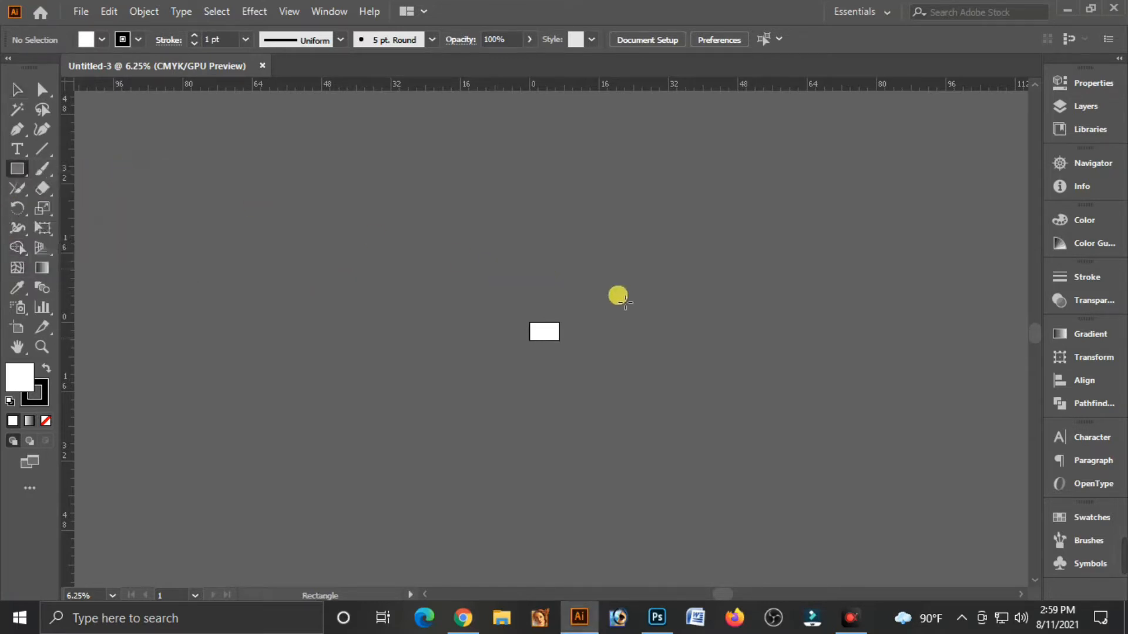
left_click(445, 261)
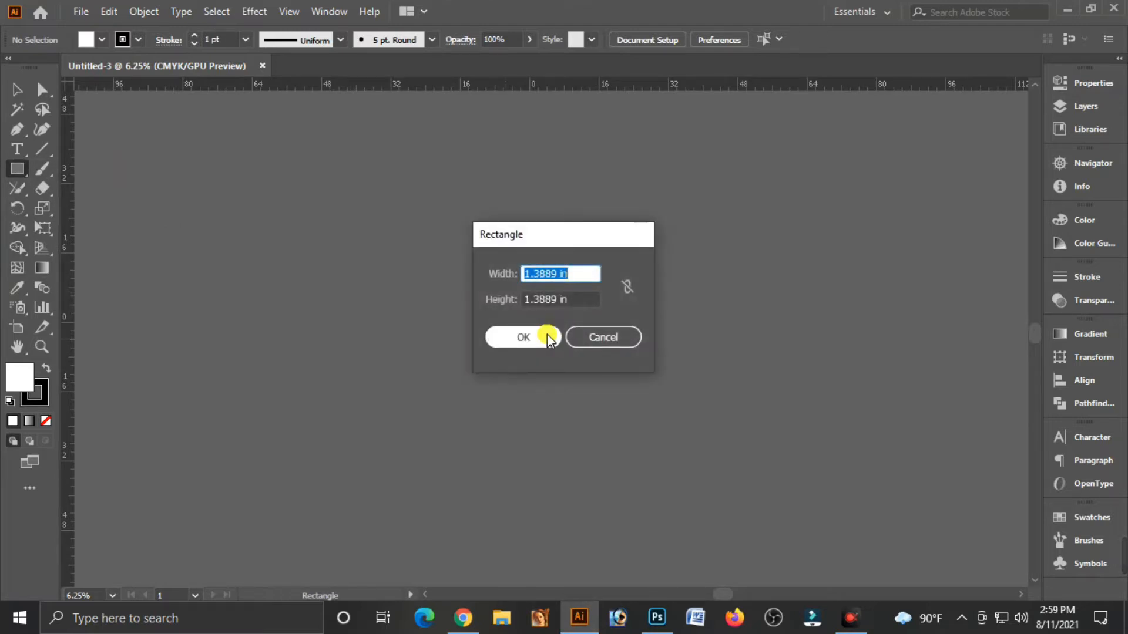
type("60")
key("Tab")
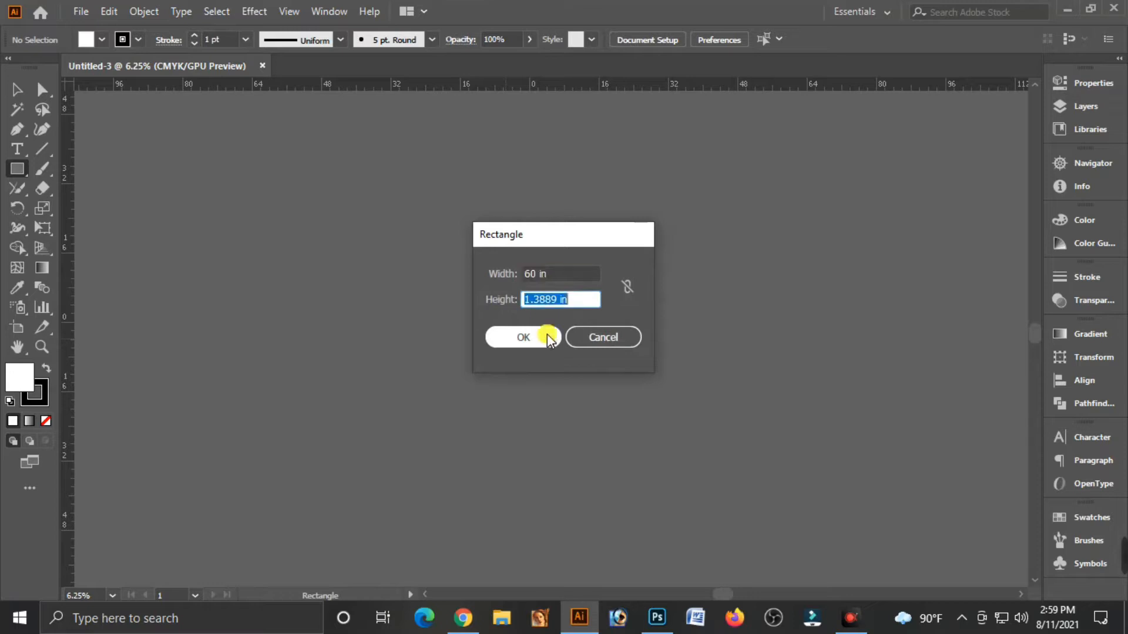
type("24")
key("Tab")
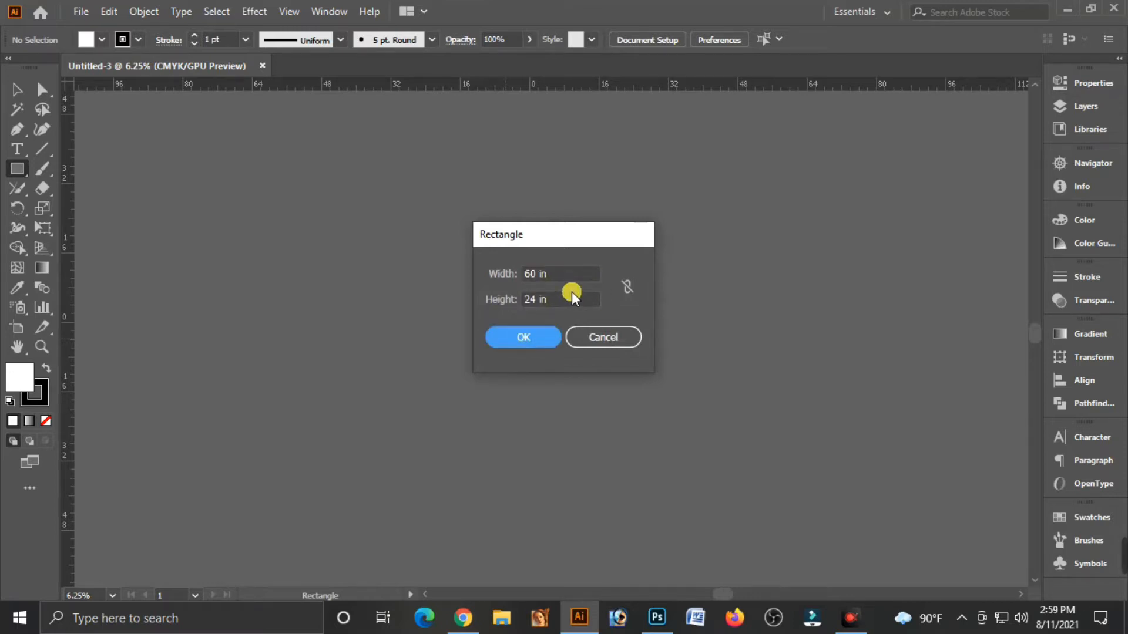
left_click(518, 337)
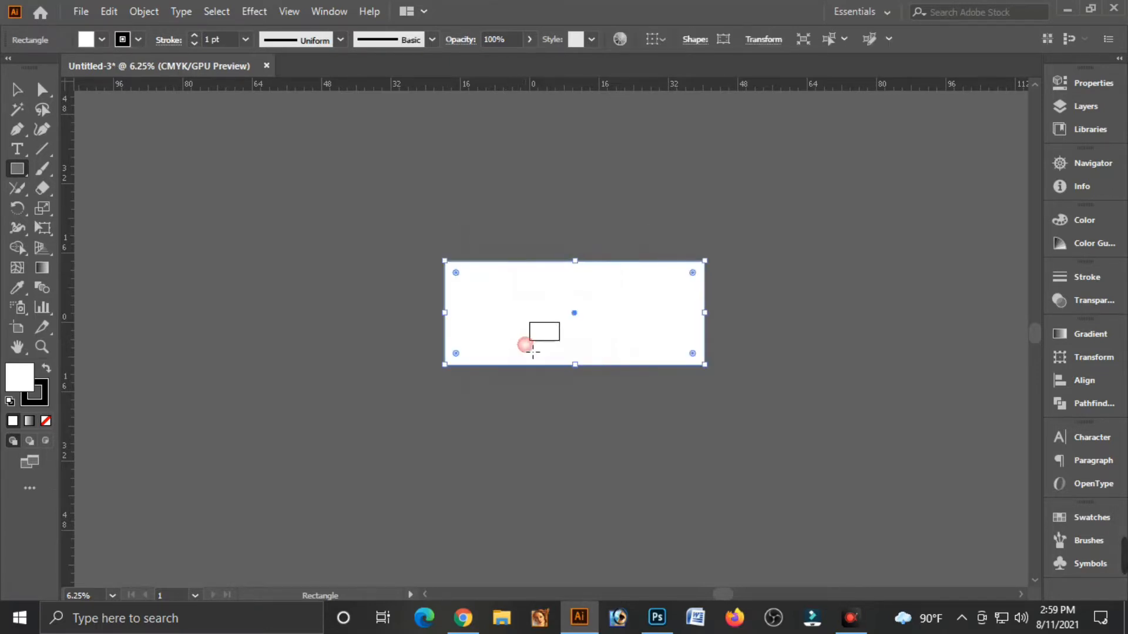
Move the rectangle up and to the left so that it lies clear of the artboard
left_click(18, 91)
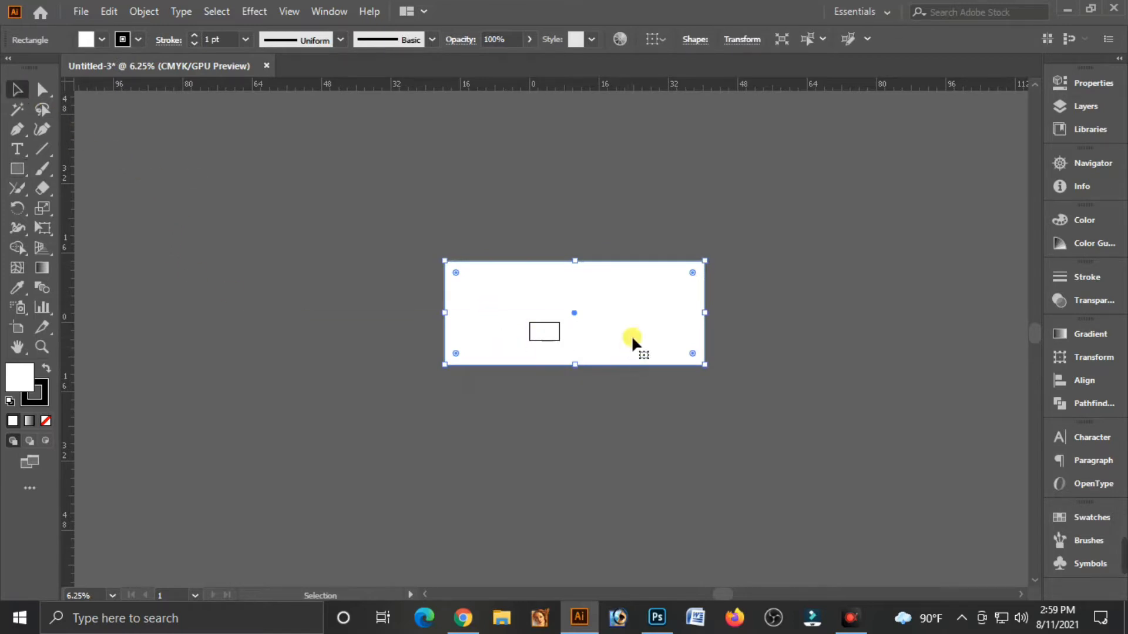
left_click_drag(632, 341, 539, 248)
left_click(601, 330)
left_click_drag(317, 192, 621, 410)
left_click_drag(564, 379, 553, 300)
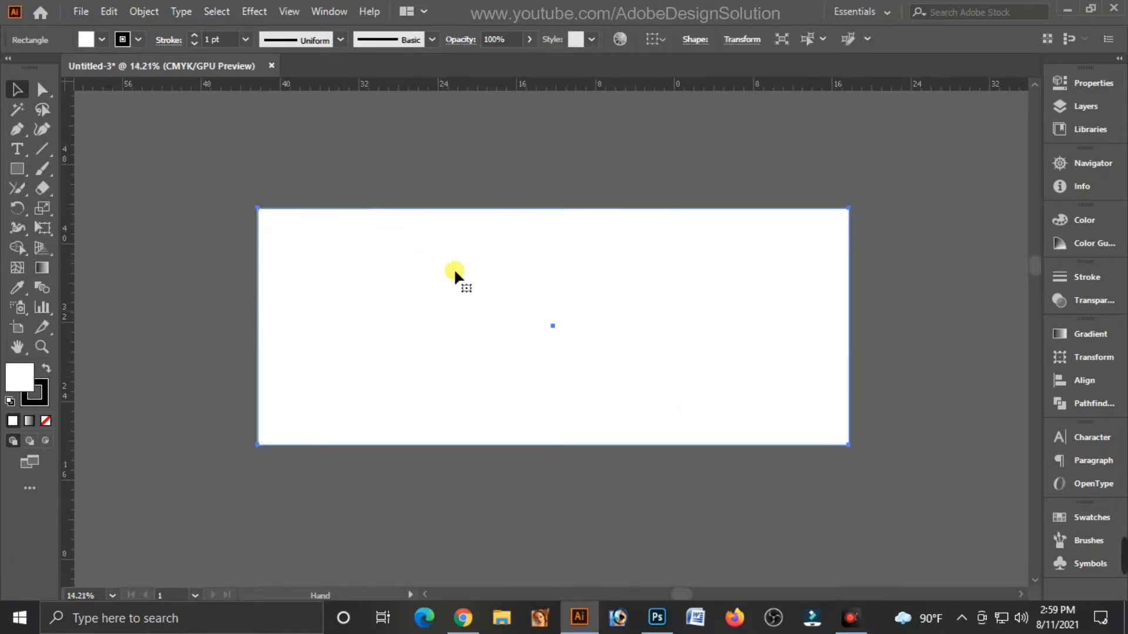
left_click_drag(456, 272, 456, 273)
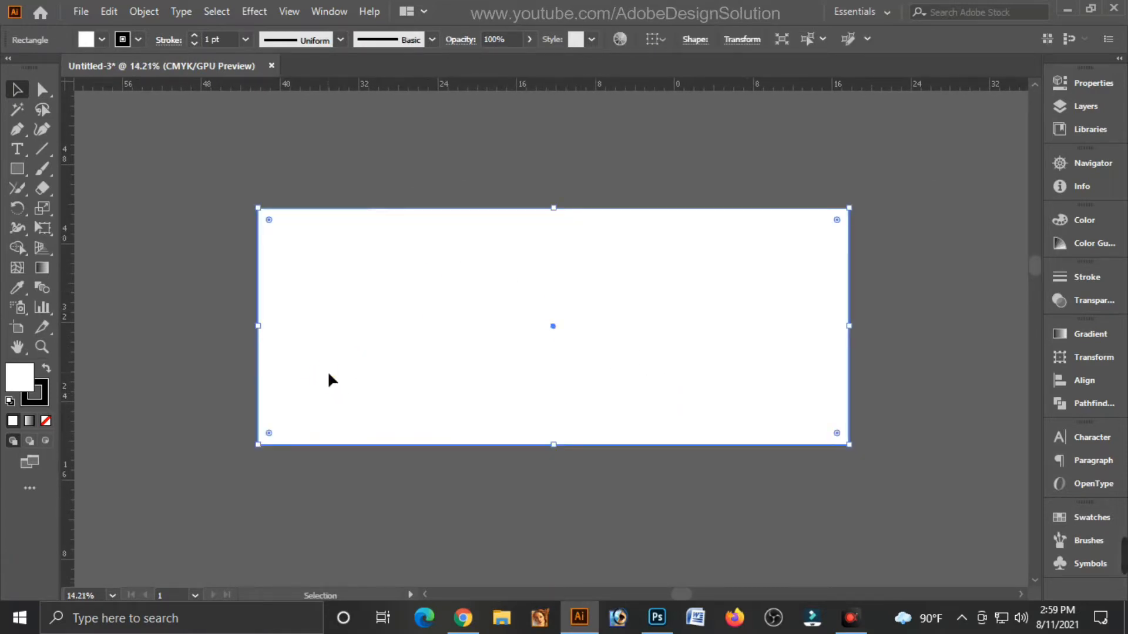
Remove the rectangle's stroke and make its fill the active colour attribute
left_click(45, 400)
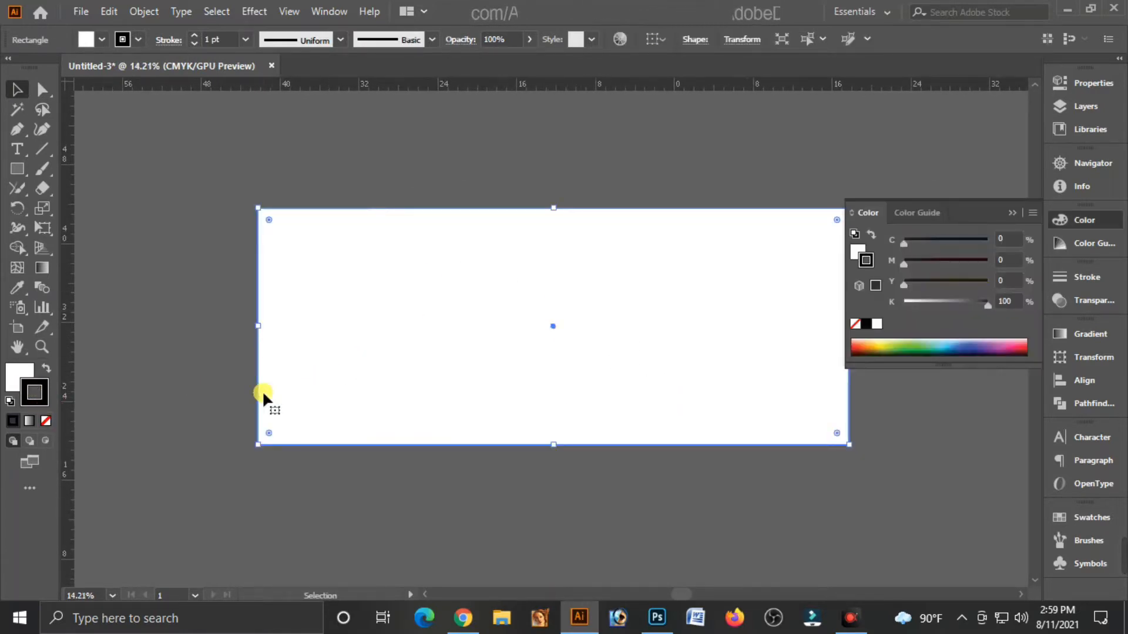
left_click(45, 422)
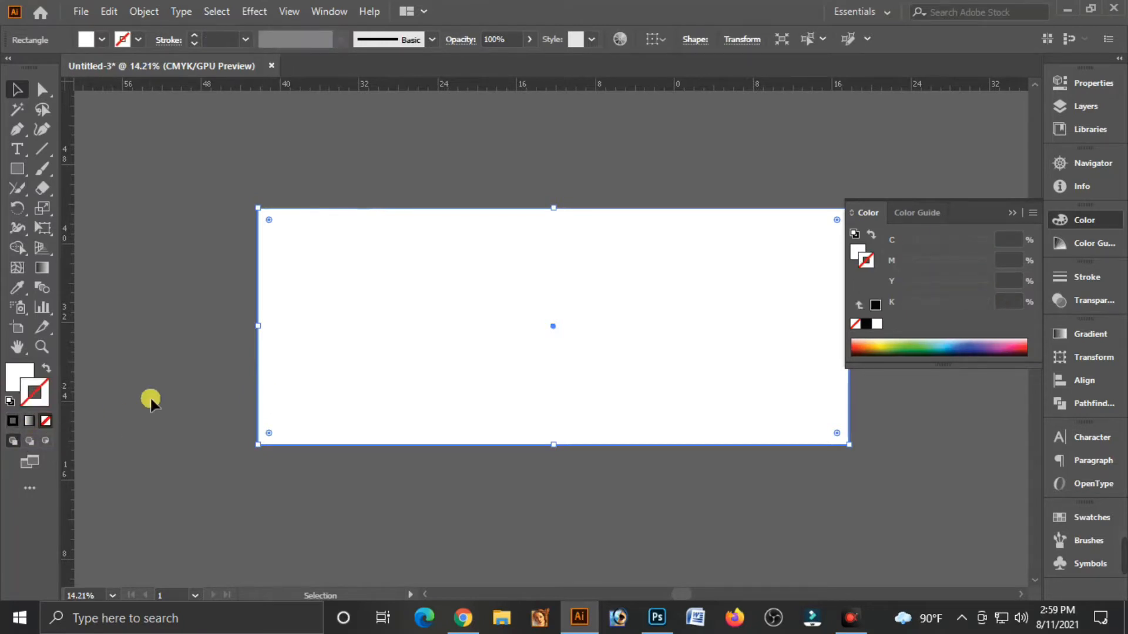
left_click(28, 374)
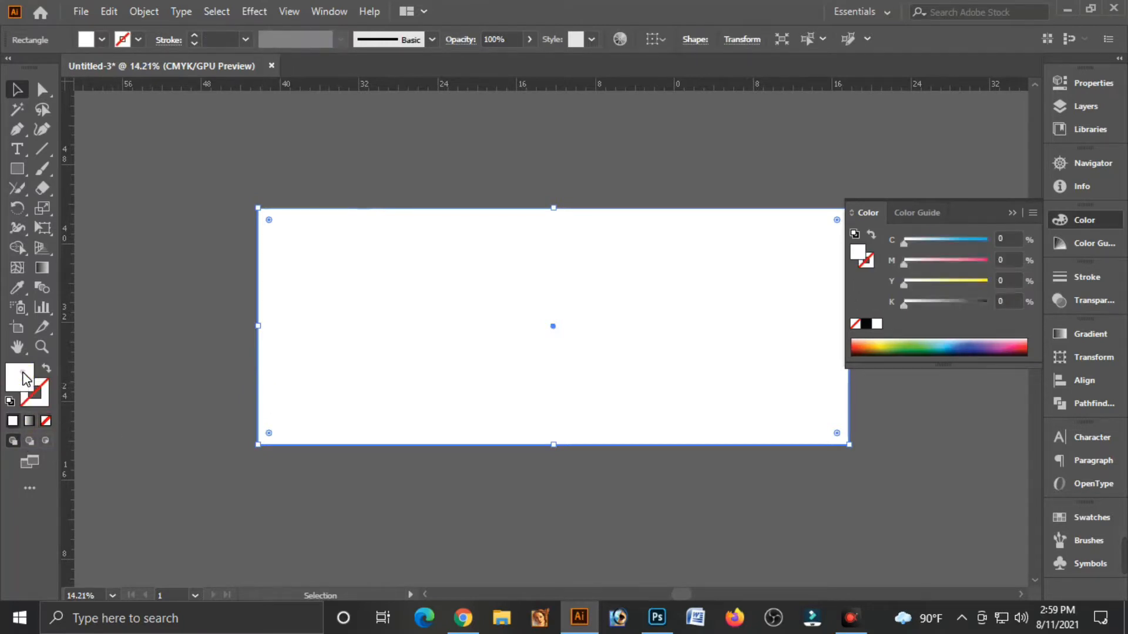
left_click(147, 395)
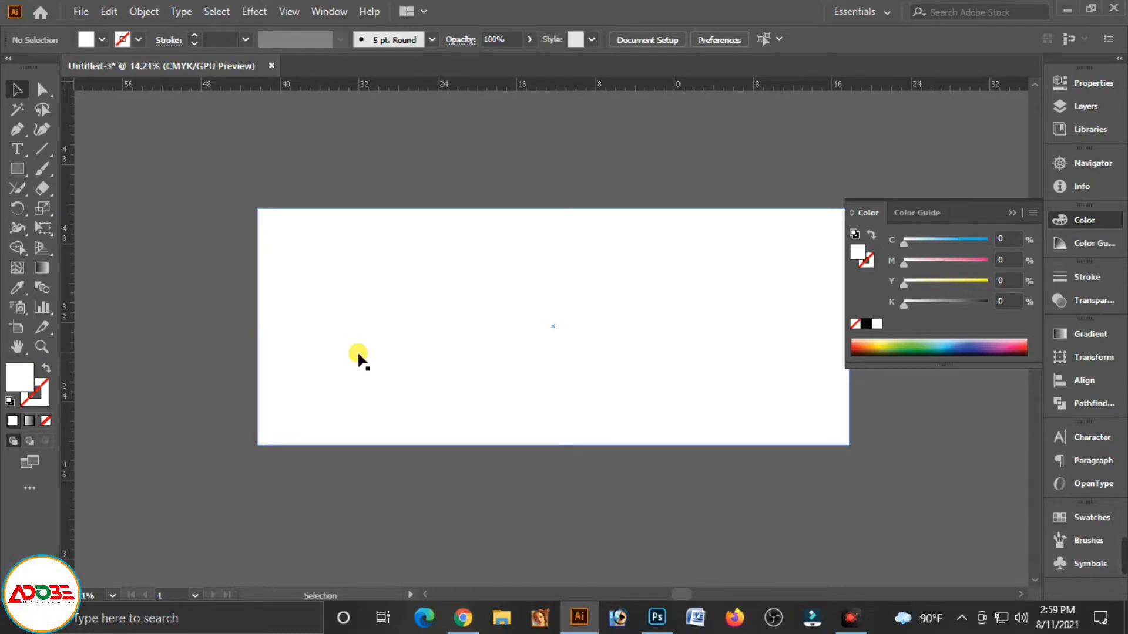
Fill the rectangle with dark navy, setting C 90, M 75, Y 50 and K 66
left_click(324, 350)
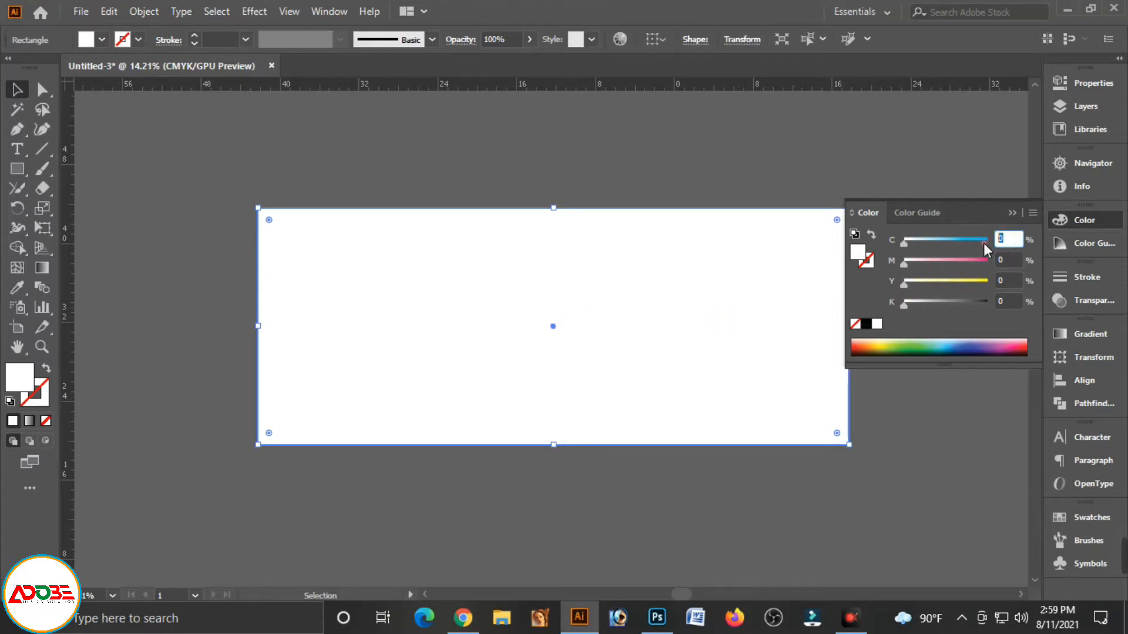
key("Tab")
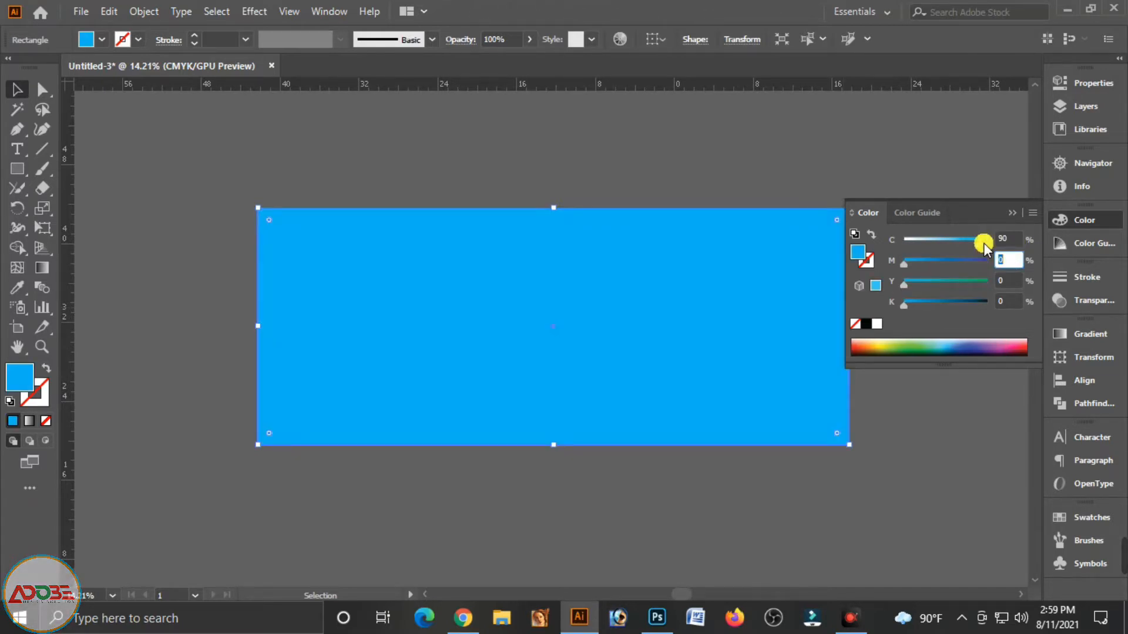
type("75")
key("Tab")
type("50")
key("Tab")
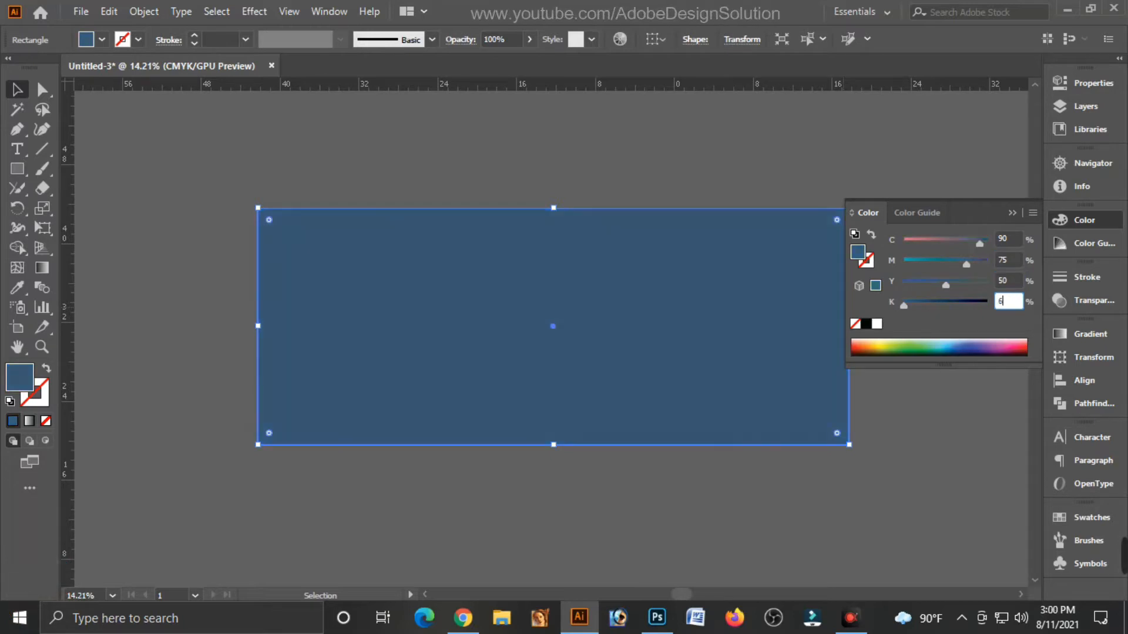
type("66")
key("Tab")
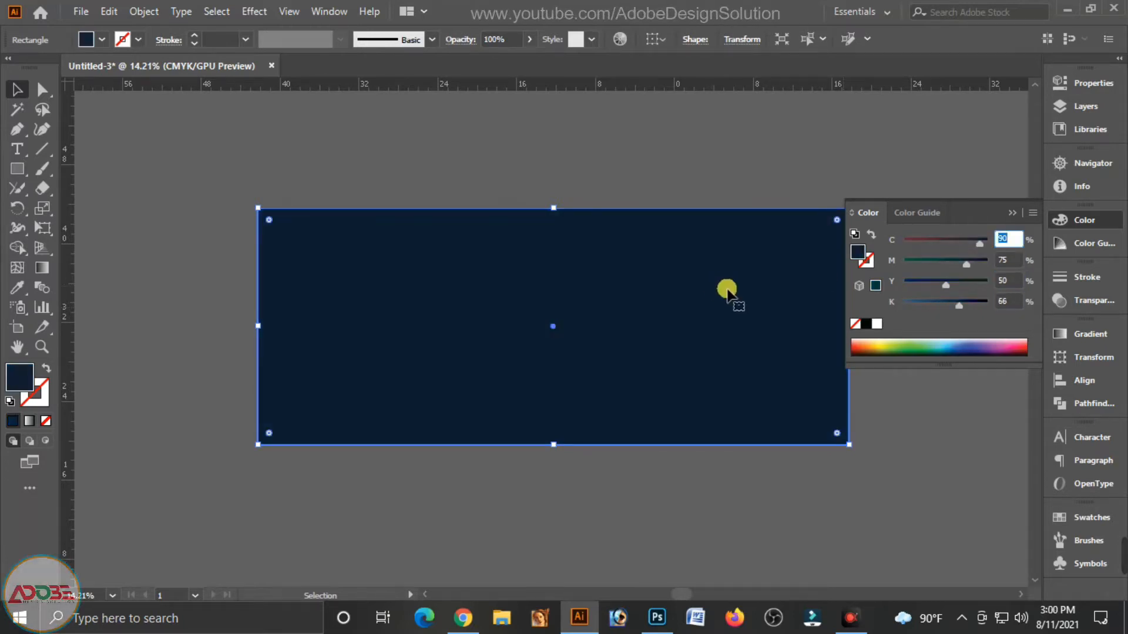
left_click(1011, 212)
left_click(576, 194)
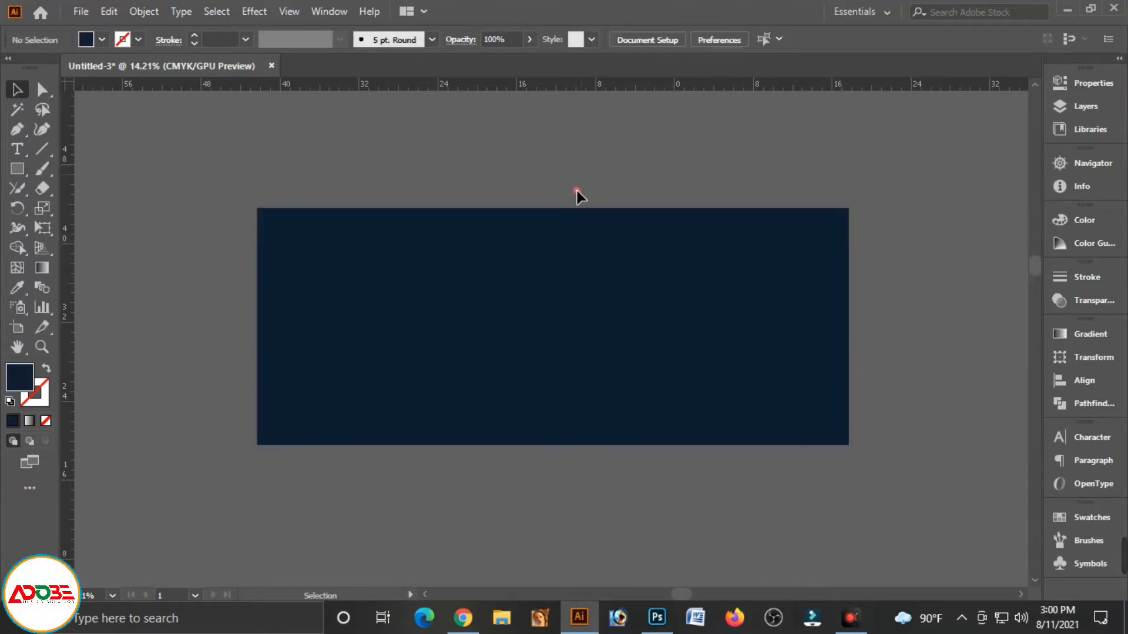
left_click(710, 362)
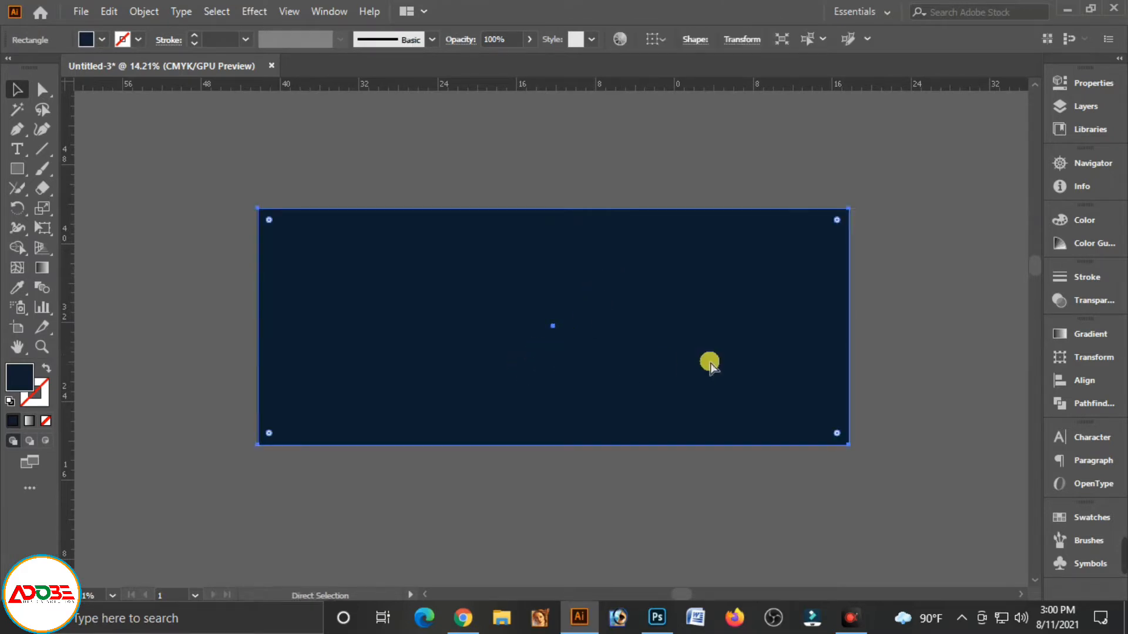
left_click_drag(861, 350, 860, 331)
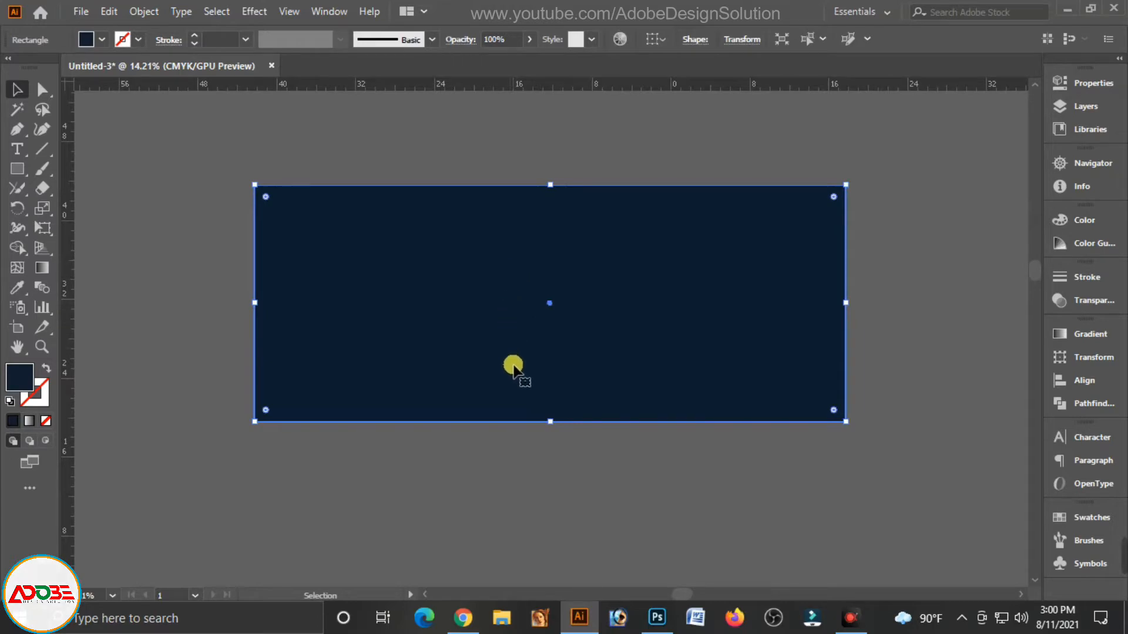
Switch to Chrome and copy the India TV coronavirus picture of the masked person raising a gloved hand
left_click(461, 618)
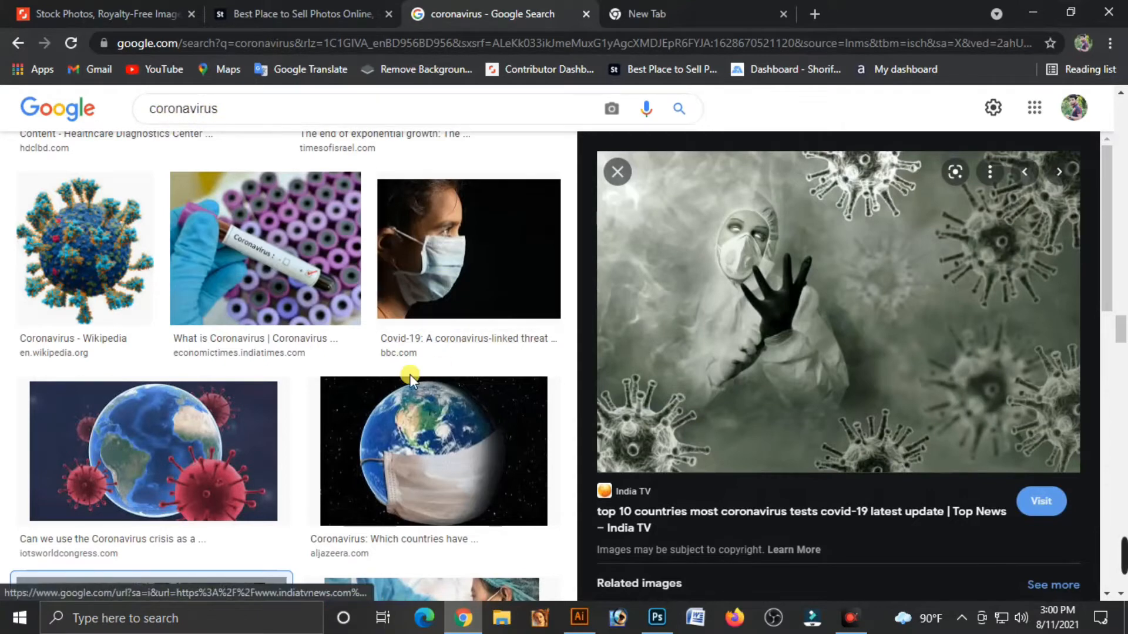
scroll(410, 375, "down", 7)
scroll(458, 376, "down", 4)
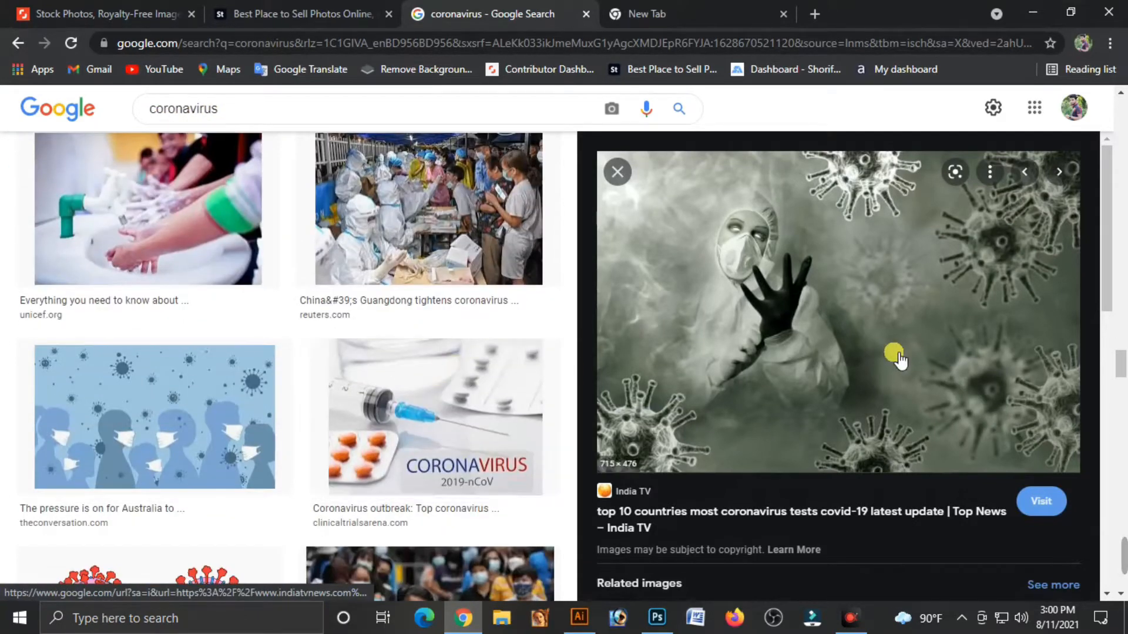
scroll(894, 335, "up", 3)
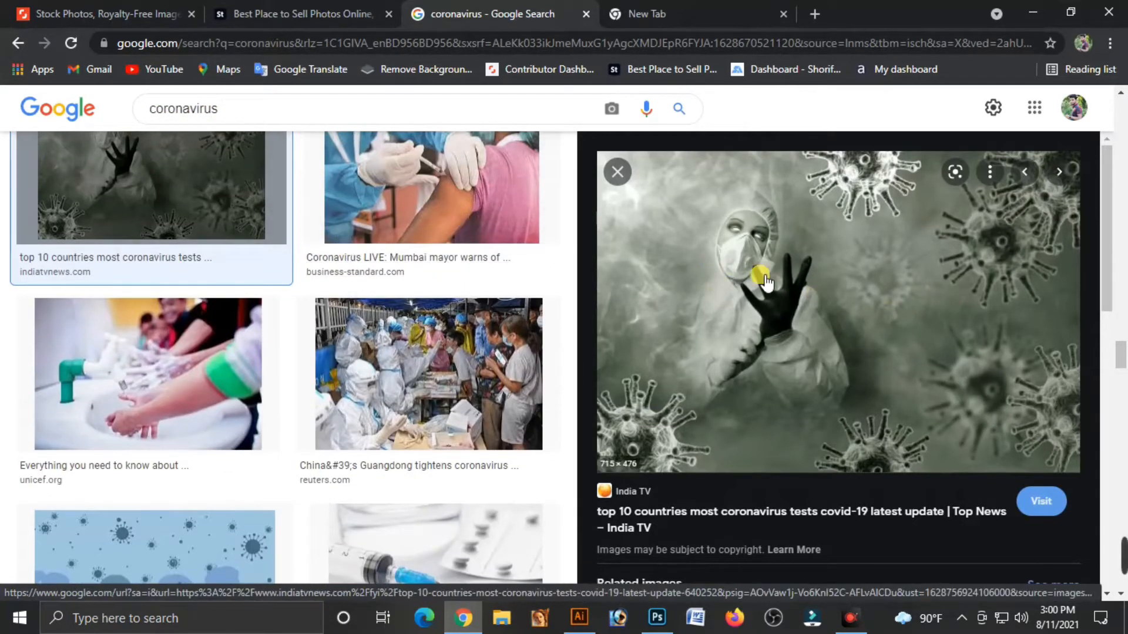
right_click(817, 242)
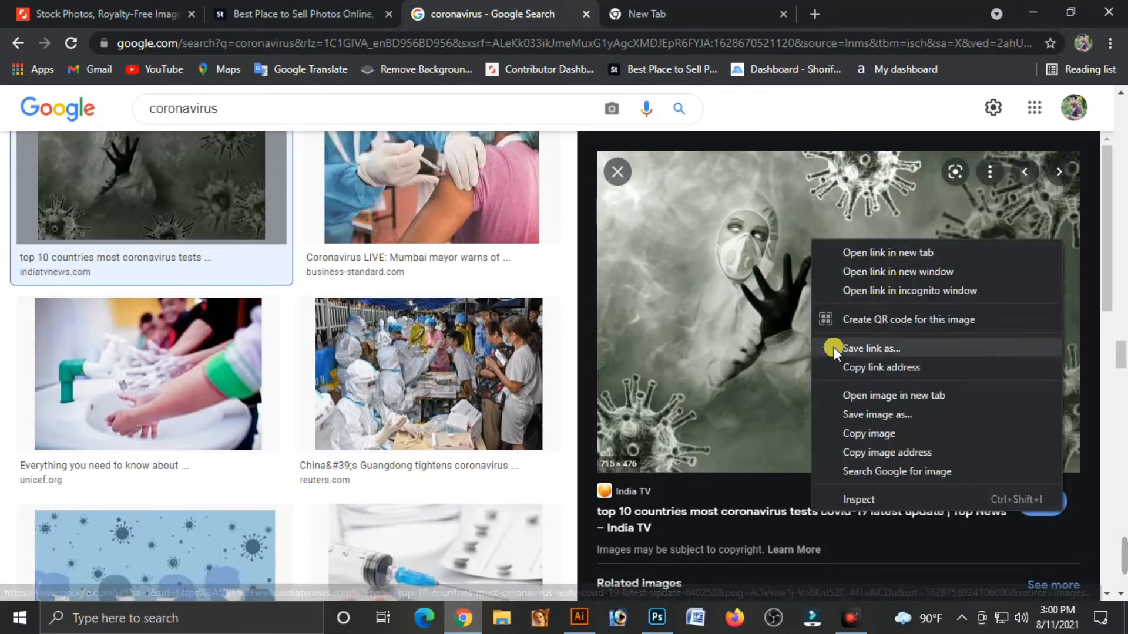
left_click(875, 435)
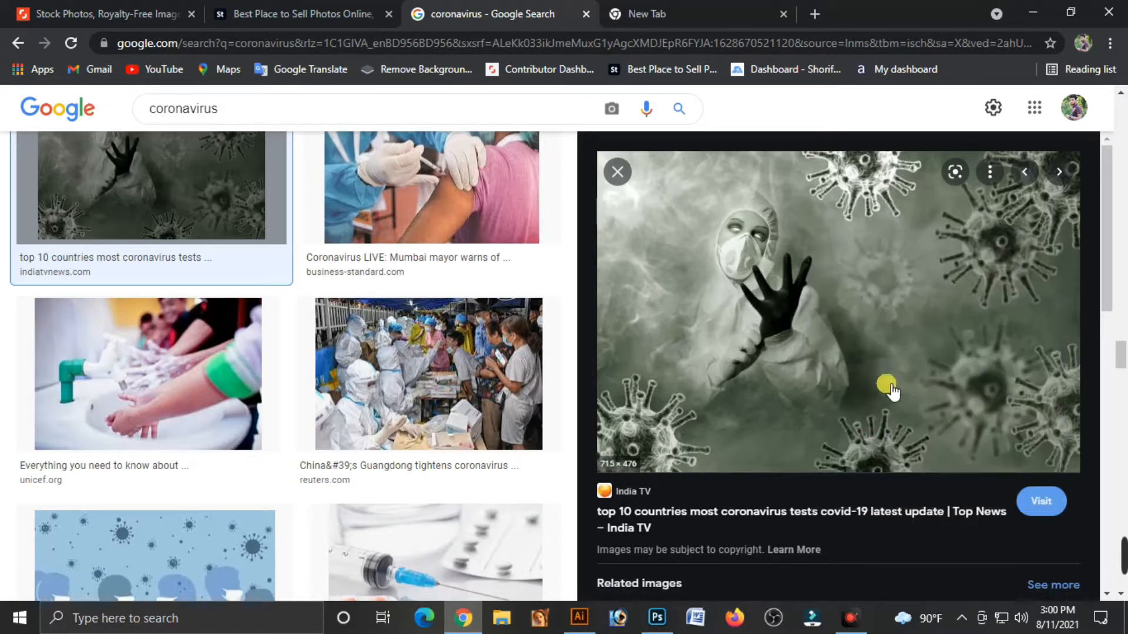
Return to Illustrator, paste the copied picture over the navy rectangle and enlarge it to about 38 × 25 in
left_click(1044, 13)
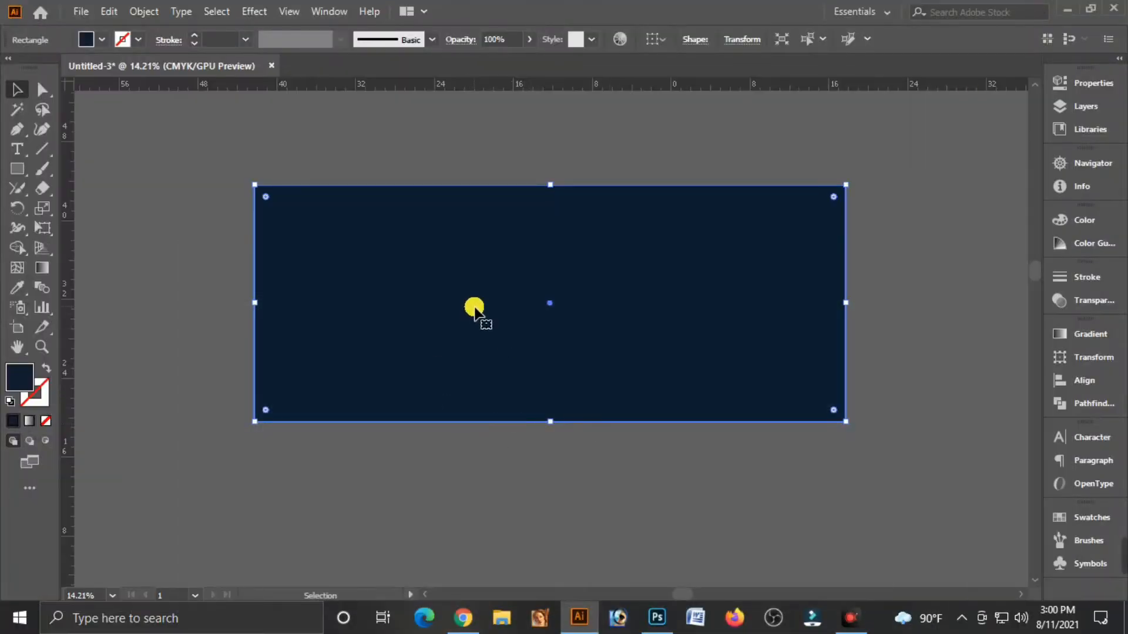
key("ctrl+v")
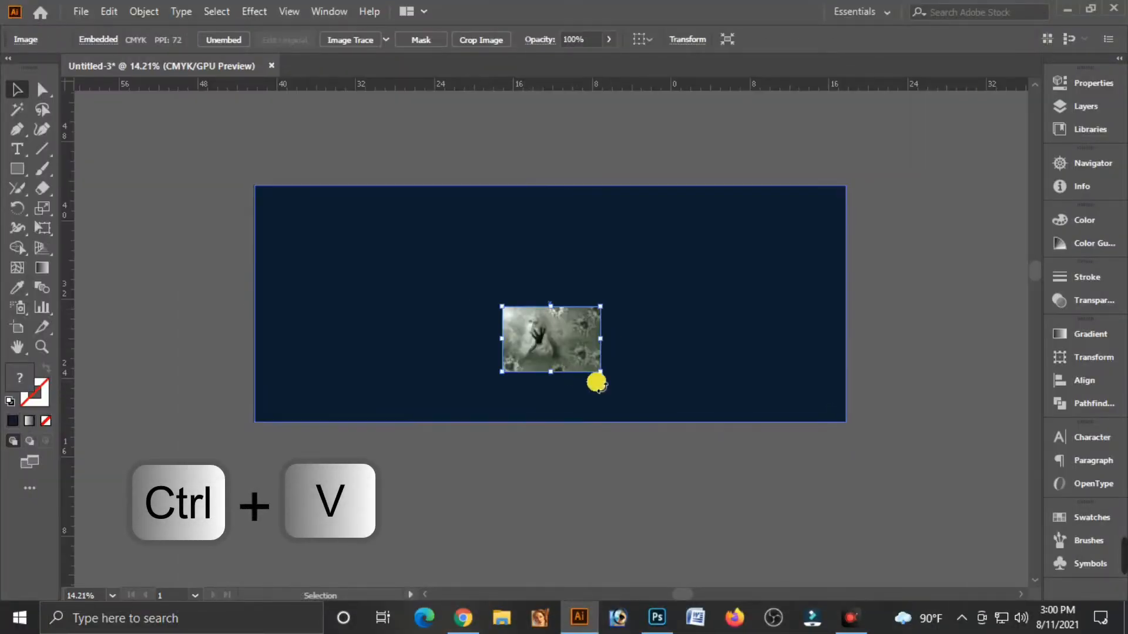
left_click_drag(600, 372, 524, 375)
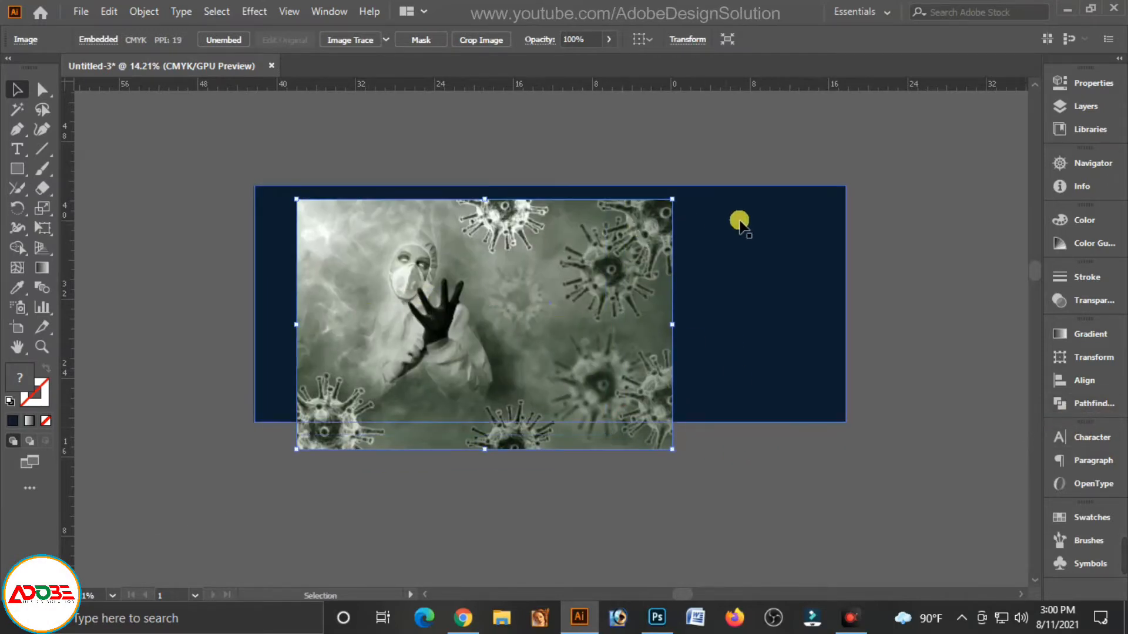
Resize the picture to exactly 60 in wide and 24 in high, without keeping its proportions
left_click(1096, 361)
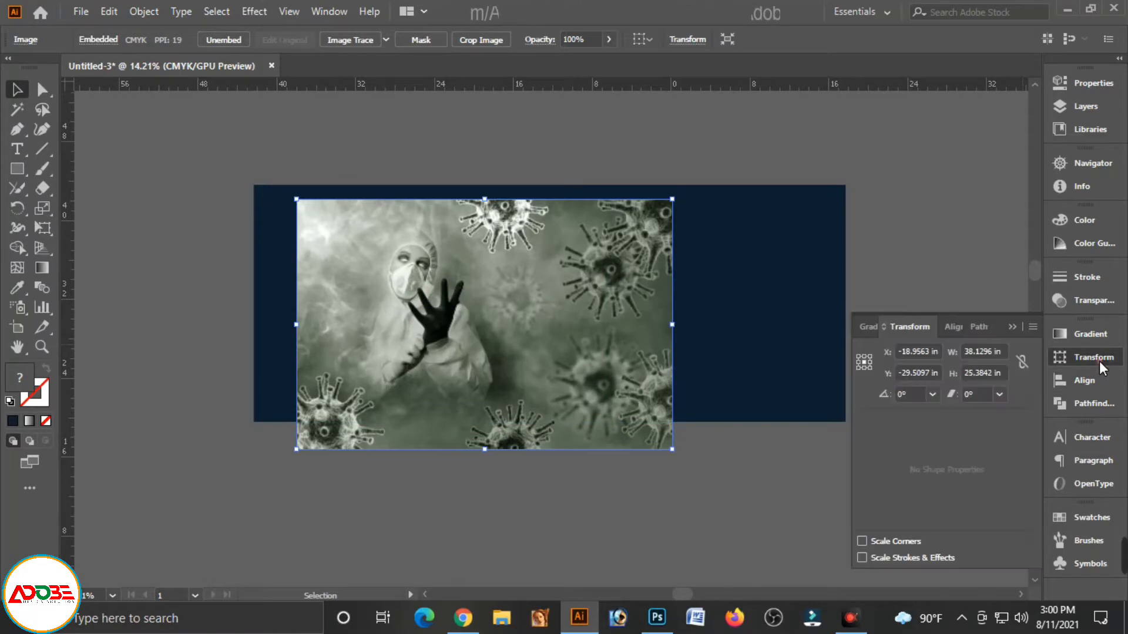
left_click(1000, 353)
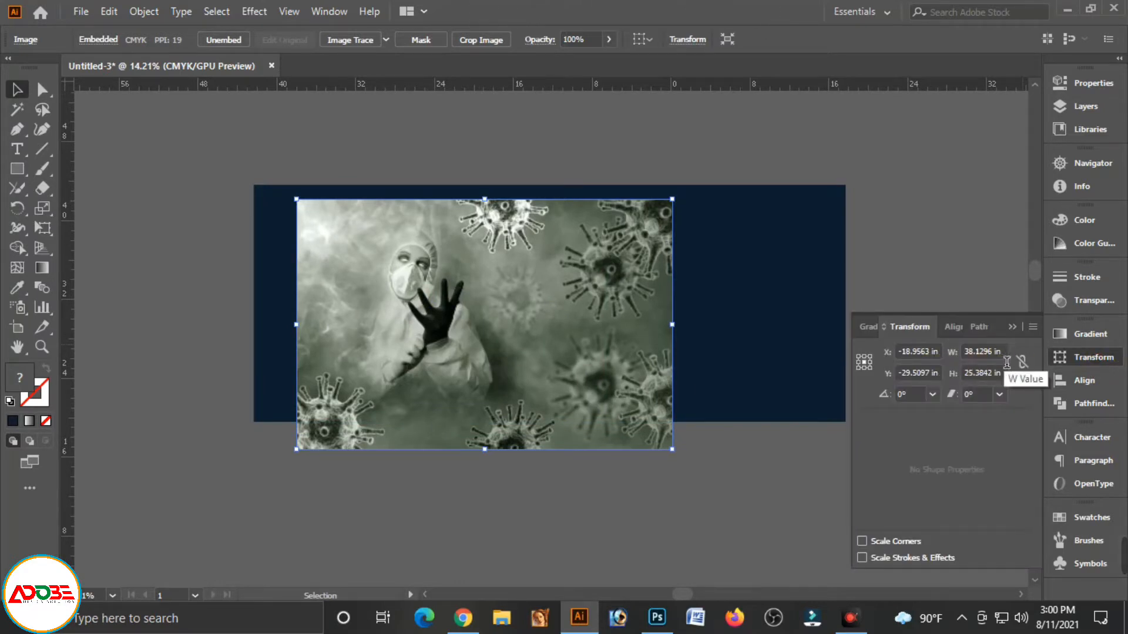
type("60")
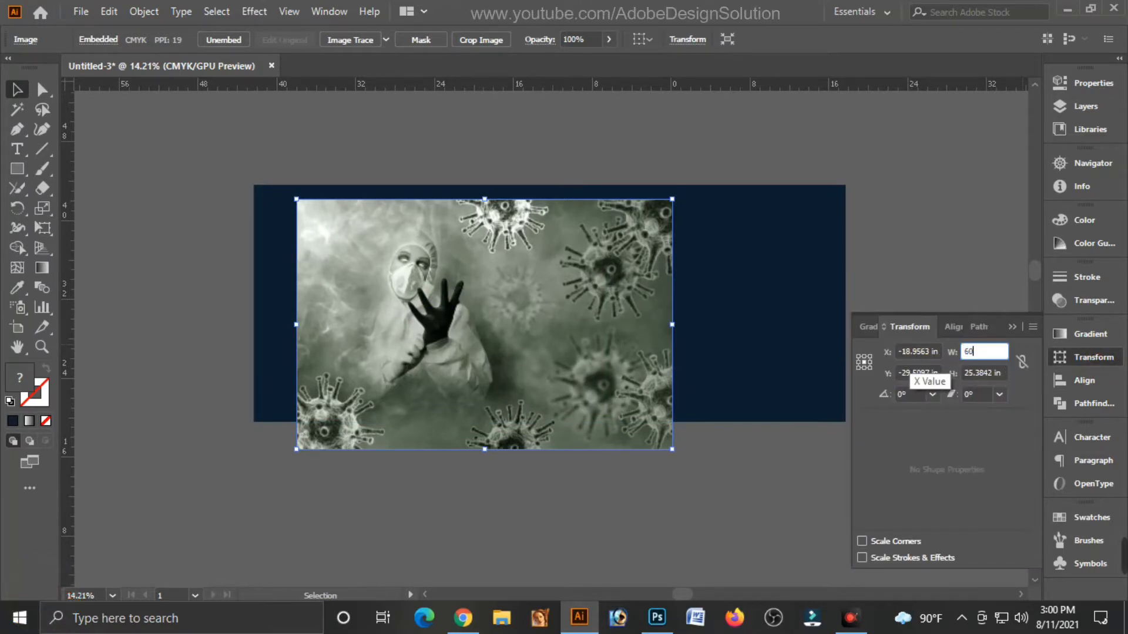
key("Tab")
type("24")
key("Tab")
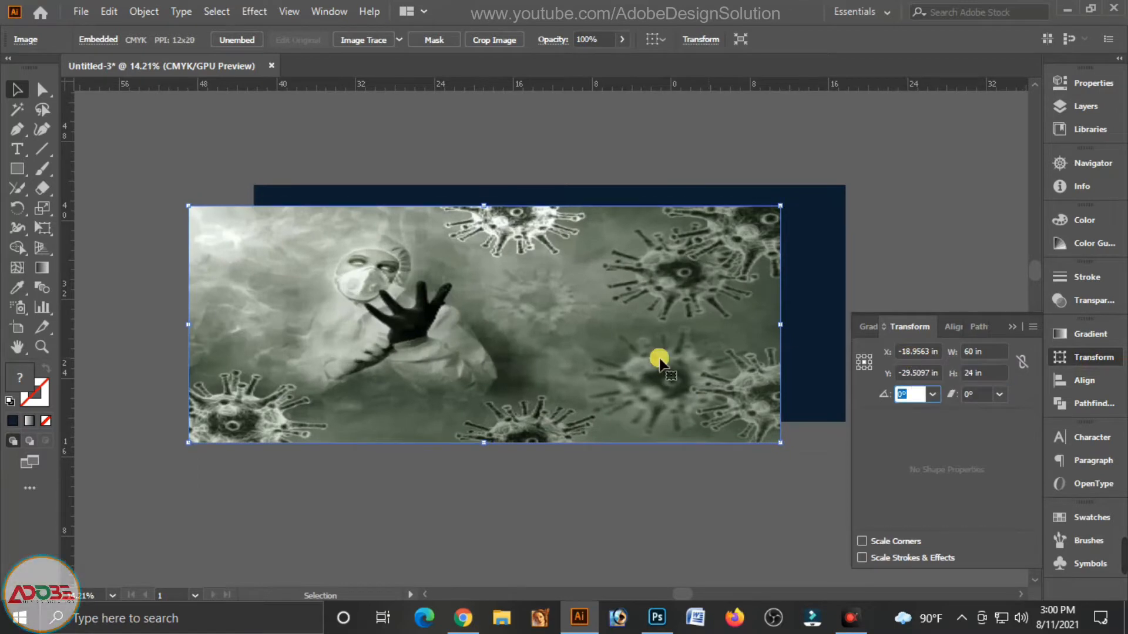
Align the picture with the navy rectangle along their left and top edges so that it covers the rectangle
left_click_drag(386, 345, 453, 352)
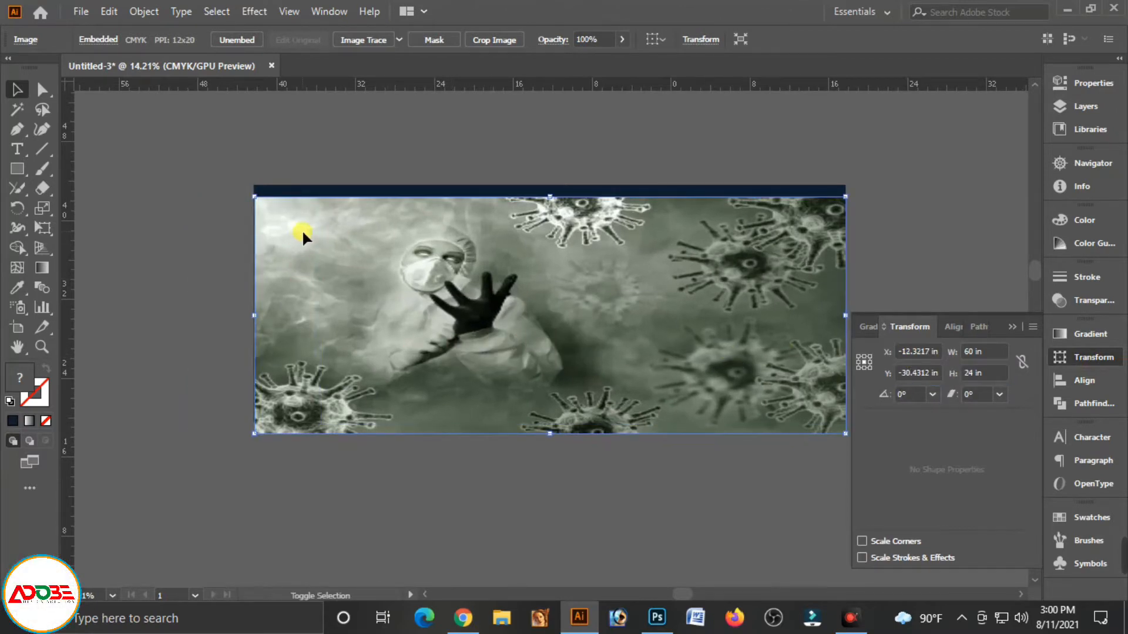
left_click_drag(280, 223, 305, 228)
left_click(272, 221, "shift")
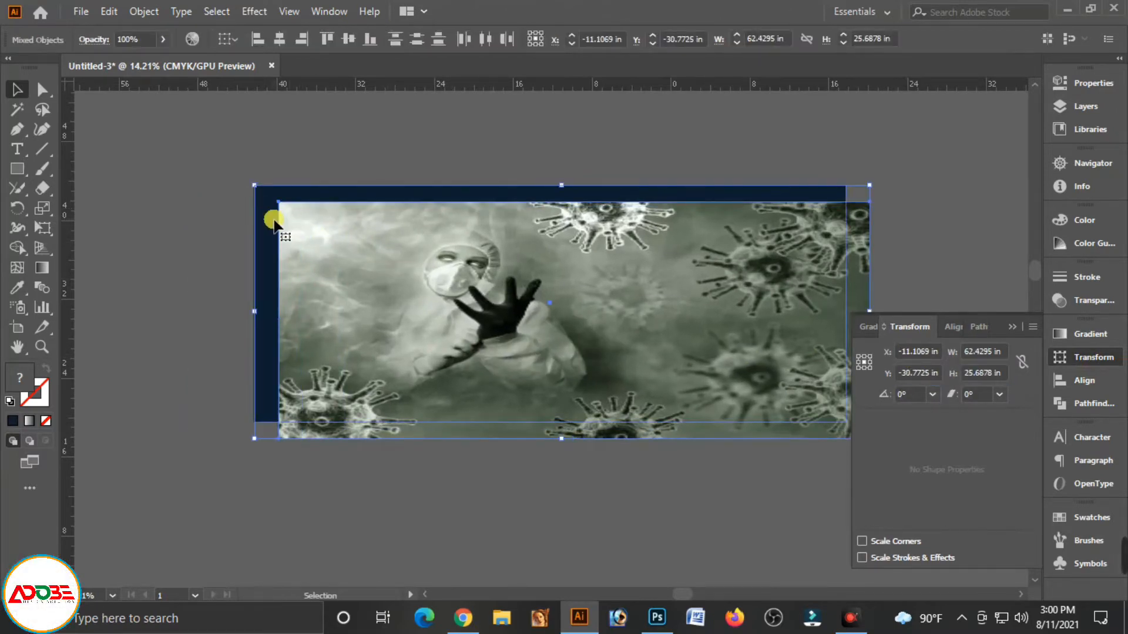
left_click(1077, 382)
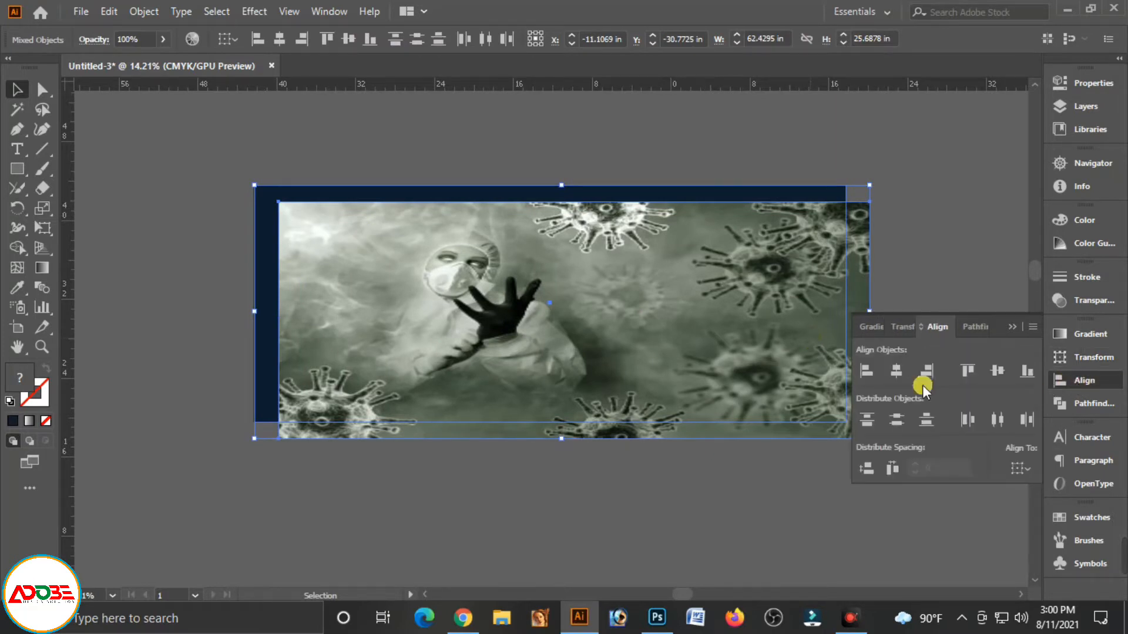
left_click(867, 371)
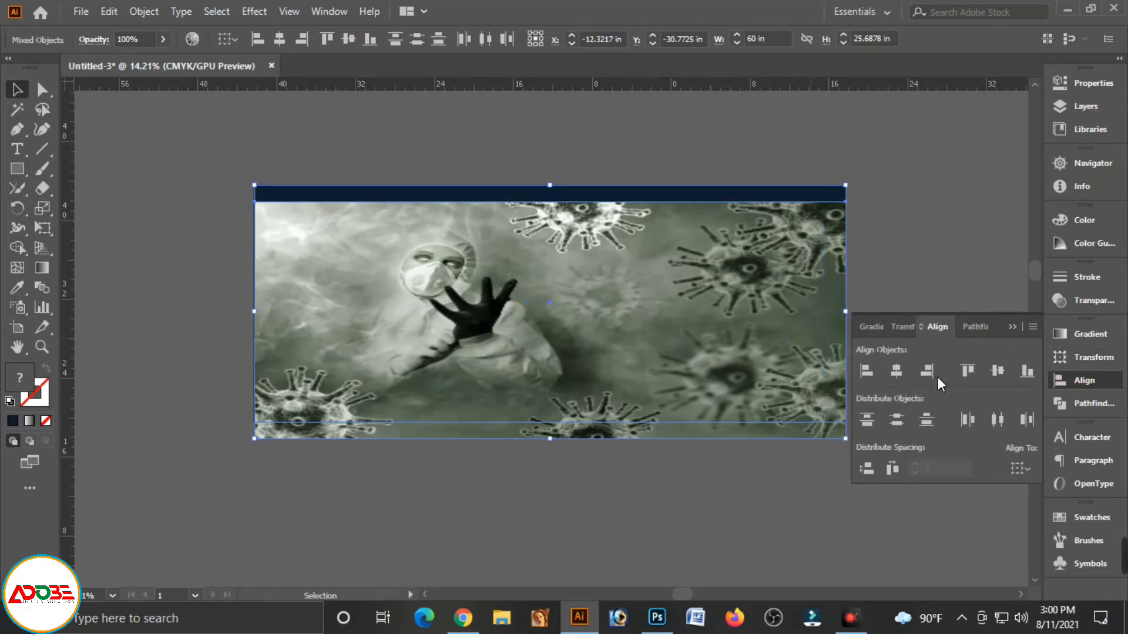
left_click(969, 371)
left_click(990, 312)
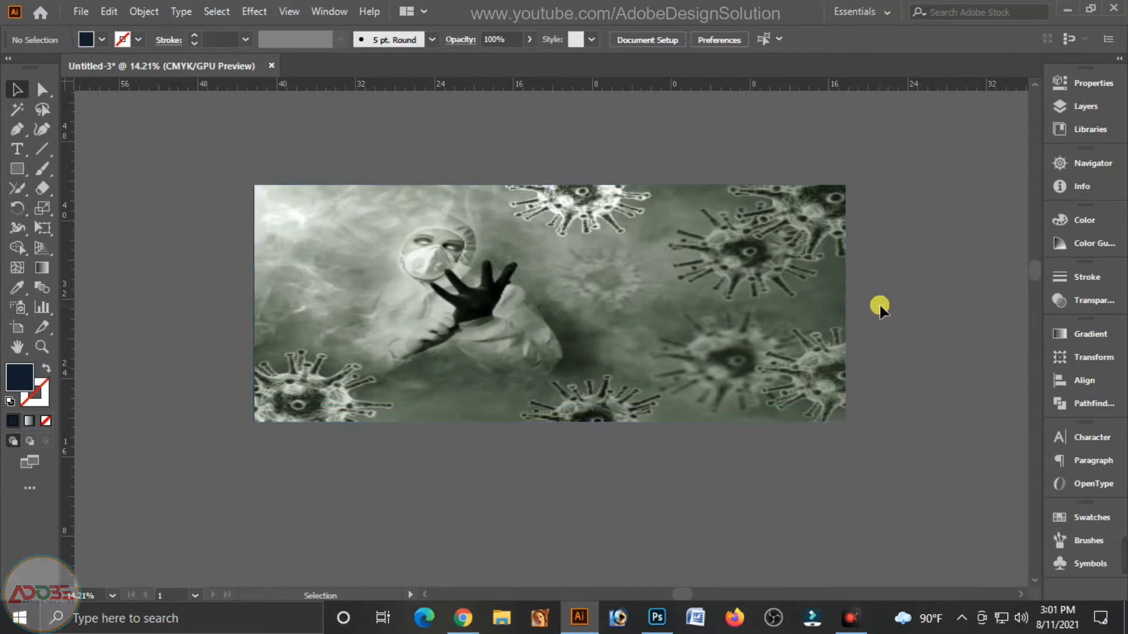
Set the picture's blending mode to Multiply over the navy rectangle and deselect it
left_click(650, 319)
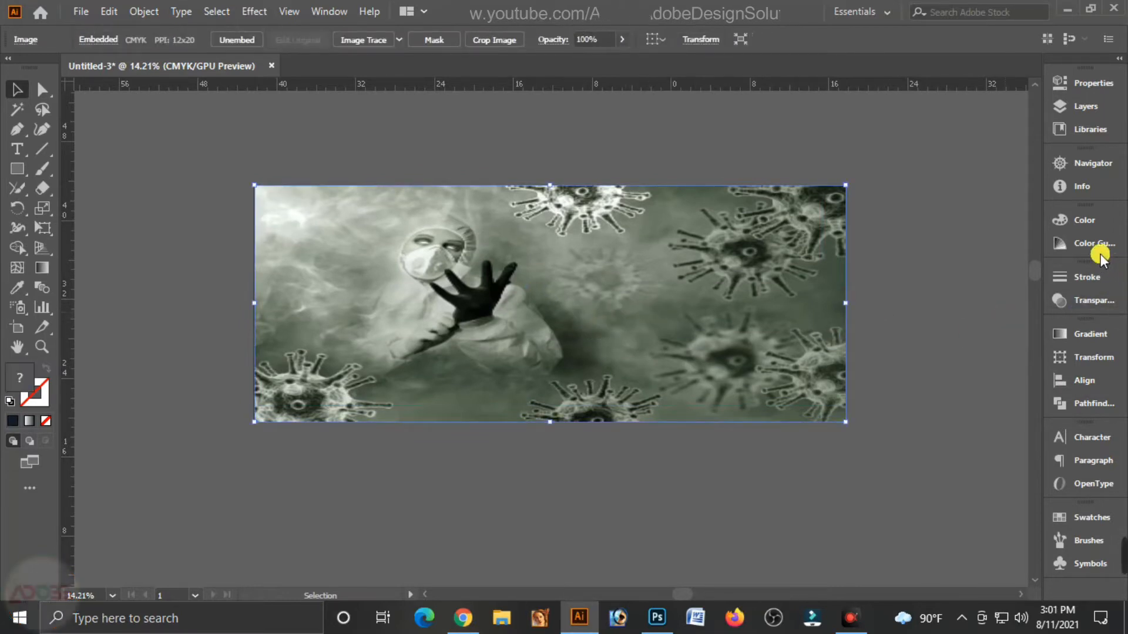
left_click(1093, 299)
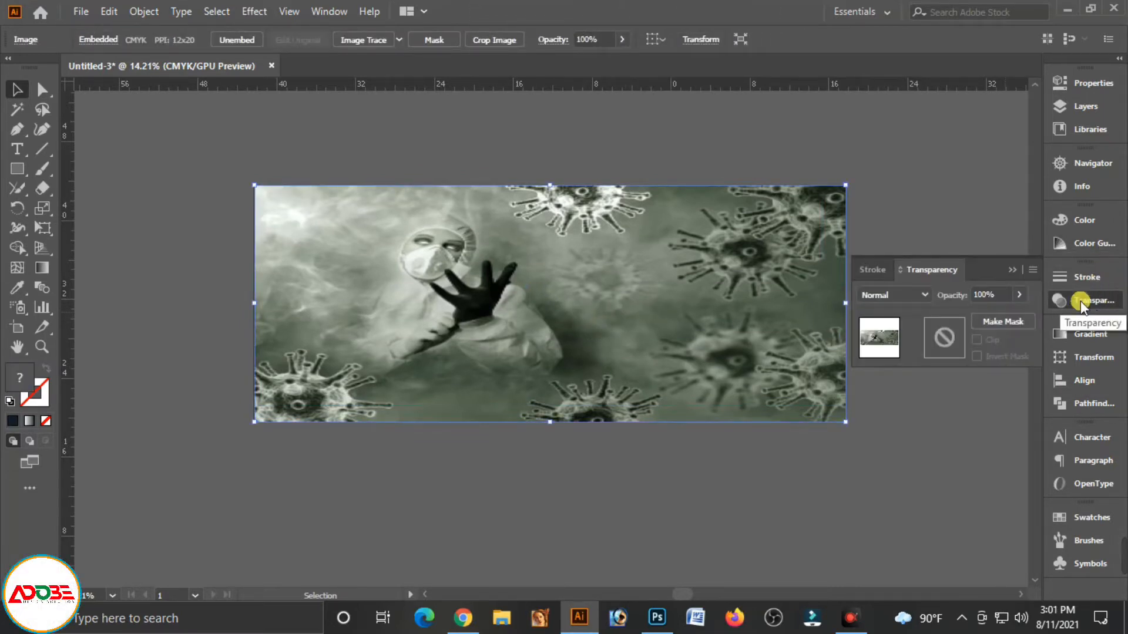
left_click(928, 292)
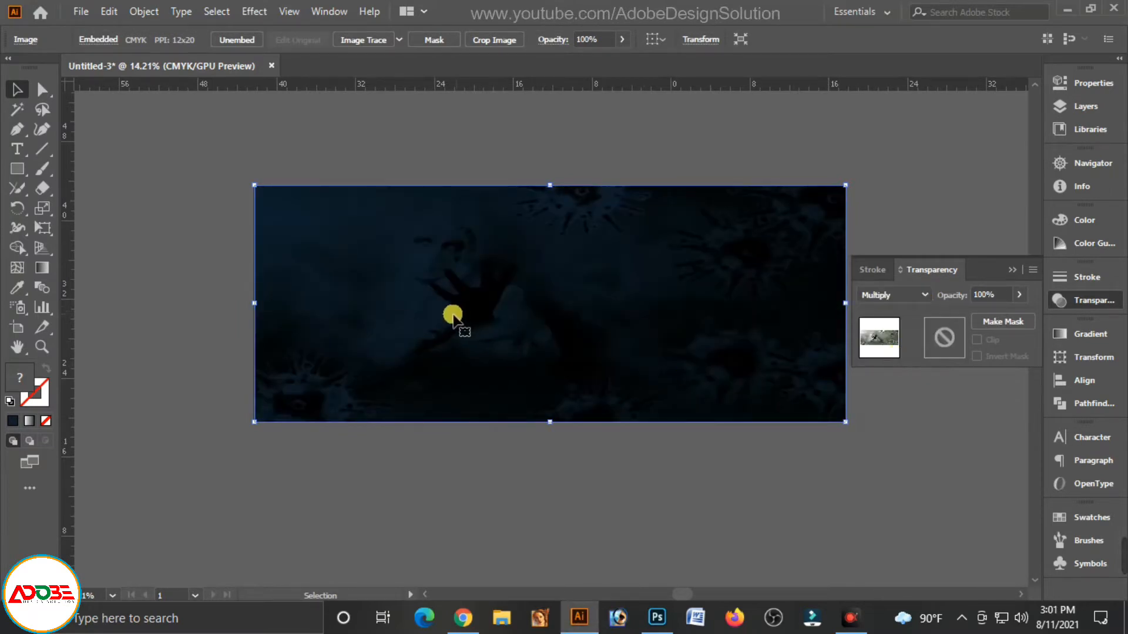
left_click(1009, 270)
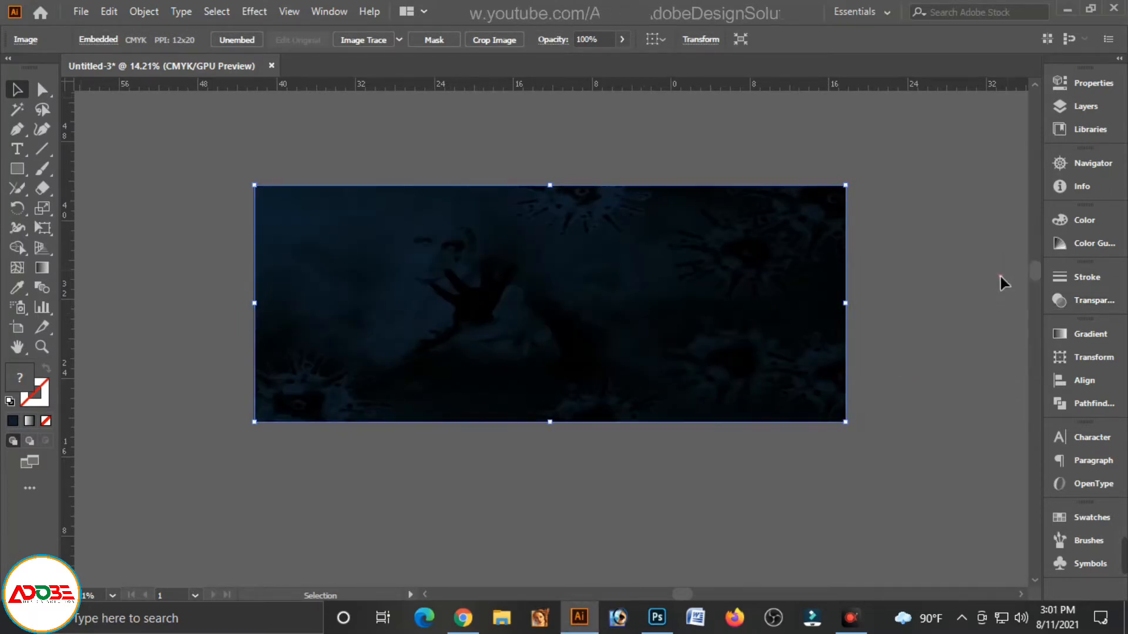
left_click(913, 254)
Add a line of placeholder text in the banner's upper area and scale it up to about 122 pt
left_click_drag(199, 171, 251, 241)
left_click_drag(763, 297, 675, 287)
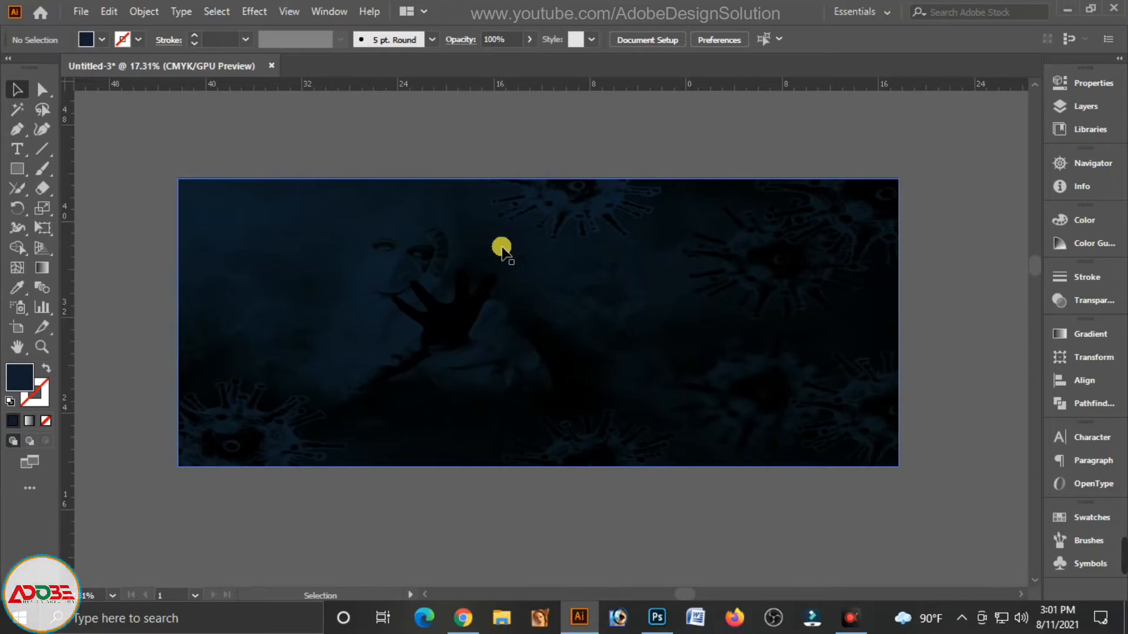
left_click(13, 151)
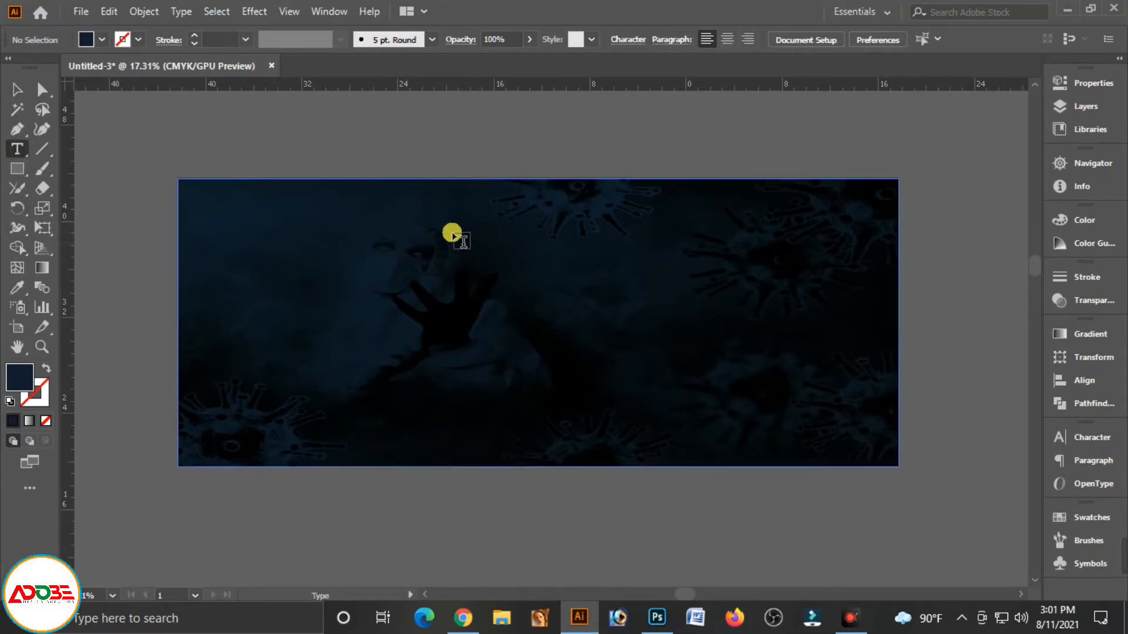
left_click(445, 225)
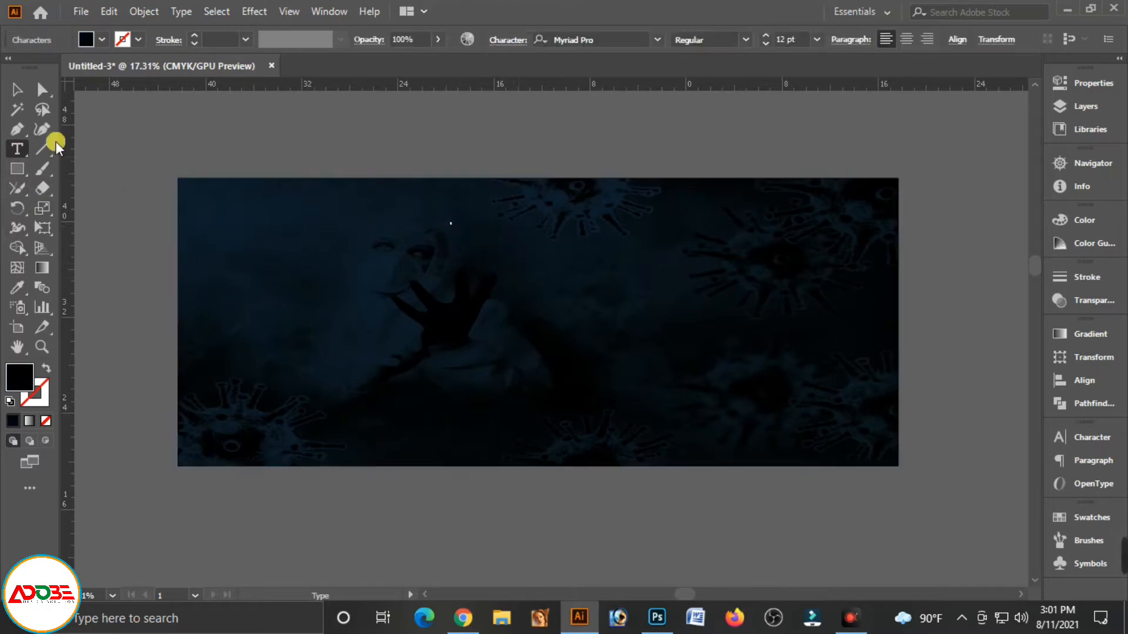
left_click(15, 91)
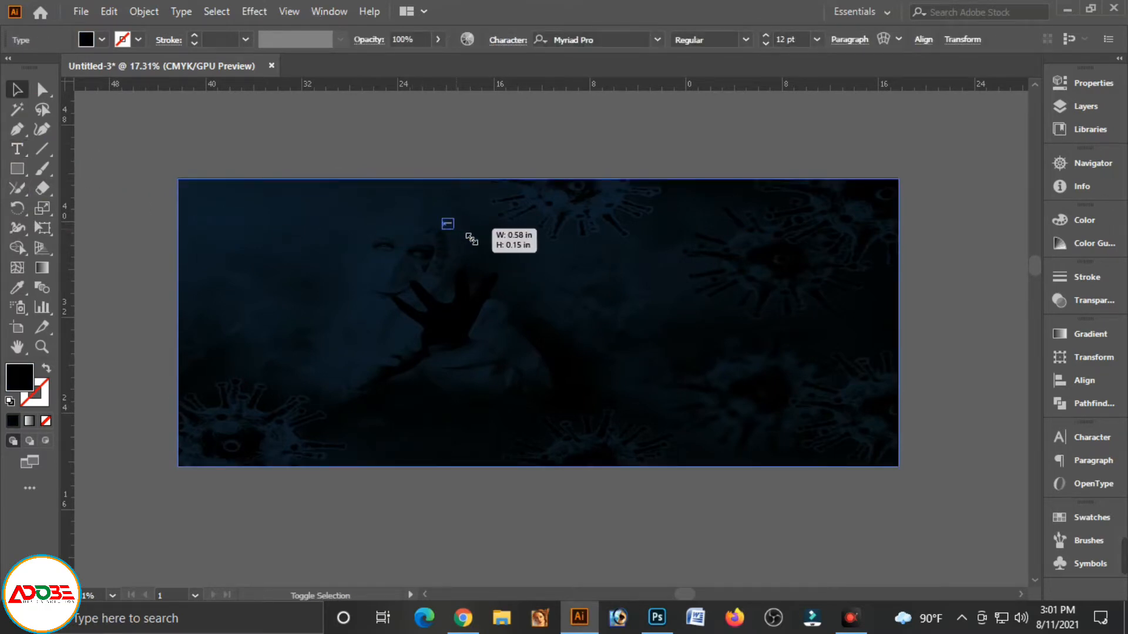
left_click_drag(472, 239, 492, 247)
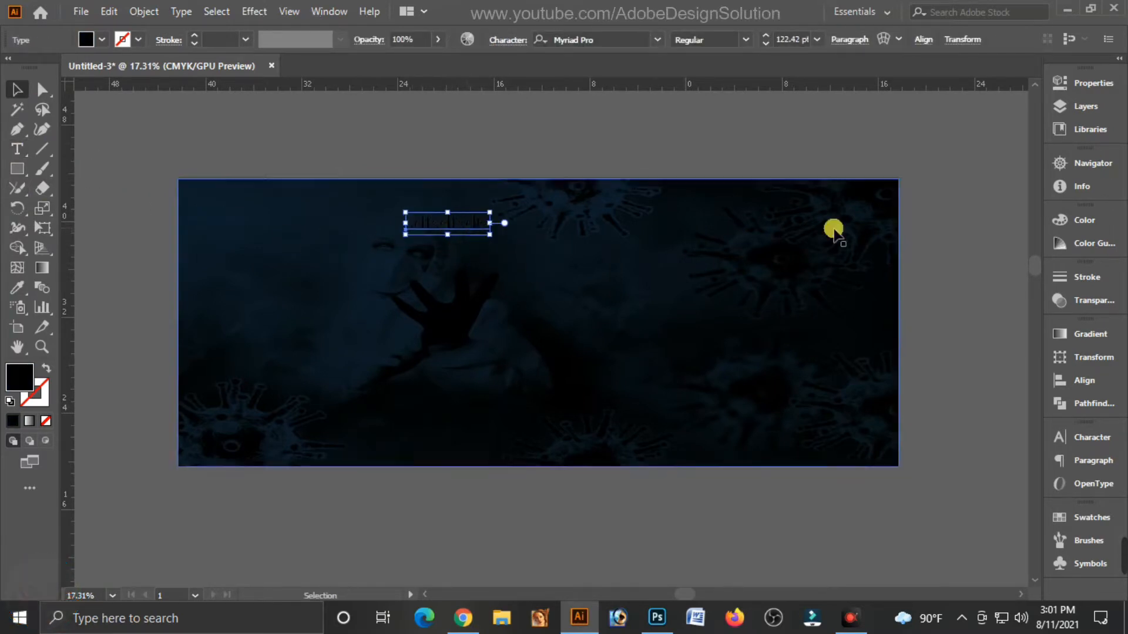
Fill the placeholder text with white
left_click(1070, 220)
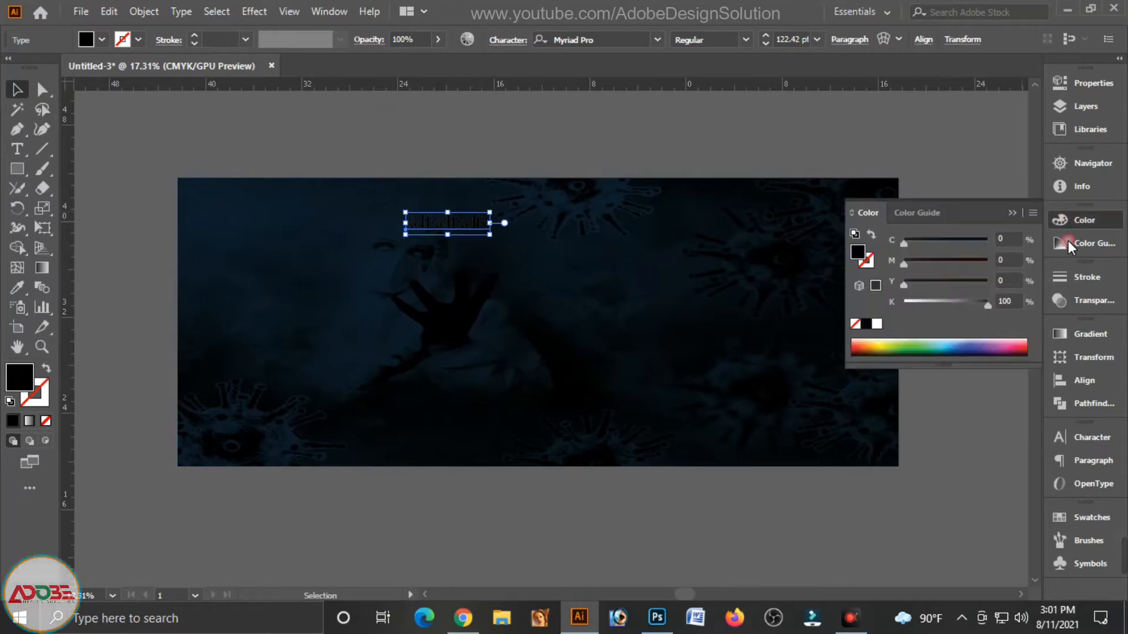
left_click(877, 322)
left_click(1011, 215)
Replace the placeholder text with "বিসমিল্লাহির রাহমানির রাহীম" in SutonnyMJ Bold and move it near the banner's top edge
left_click(455, 222)
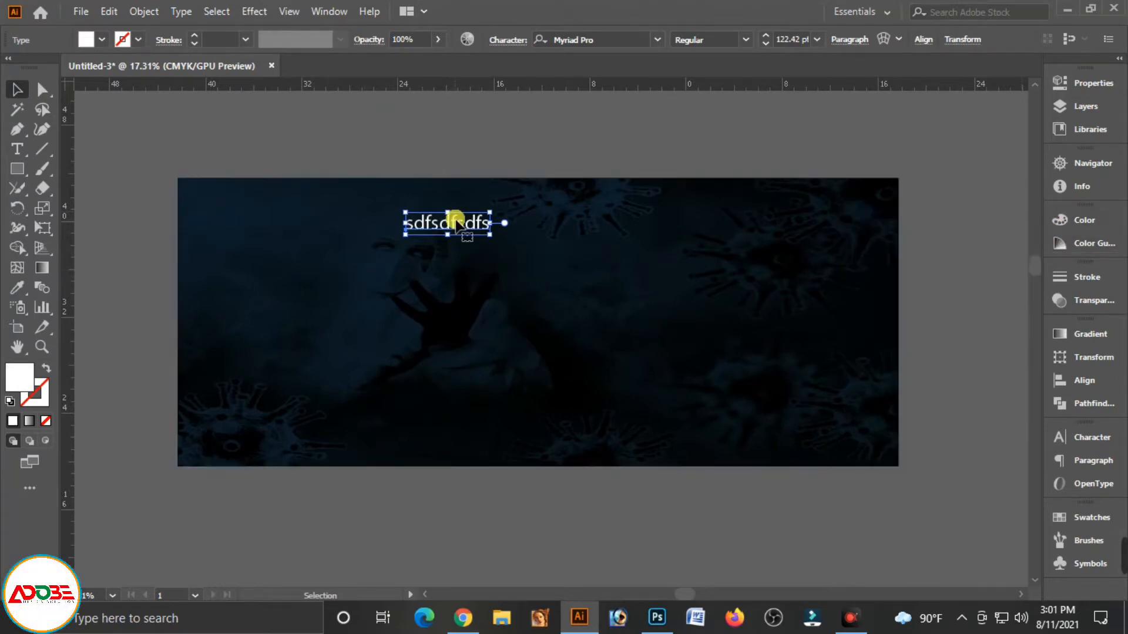
double_click(456, 222)
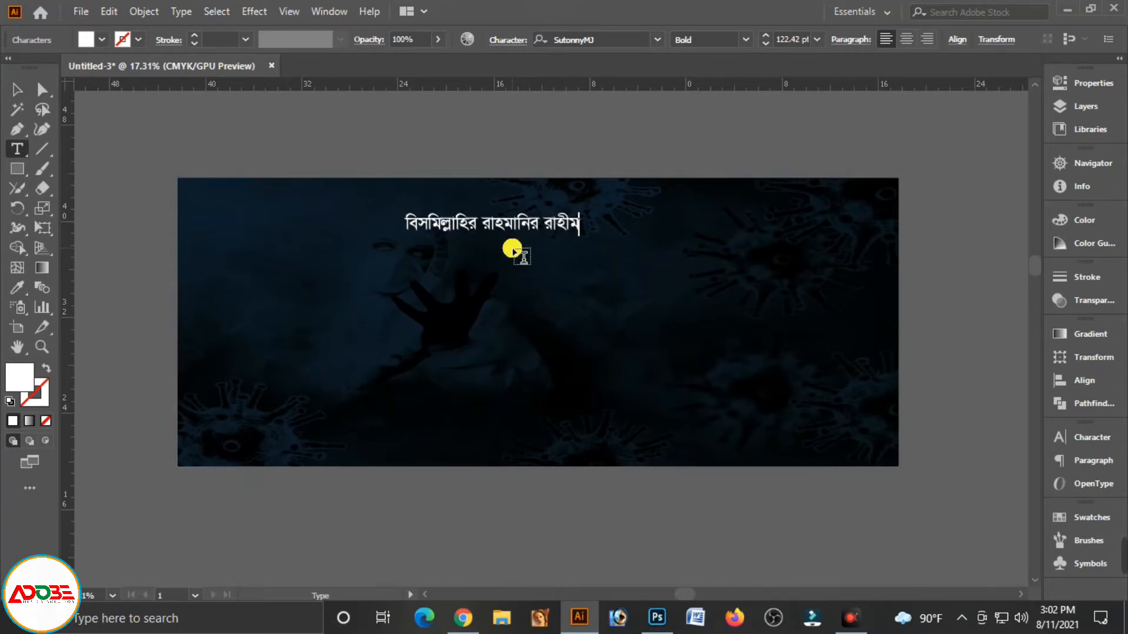
key("Escape")
Place a copy of the heading below it and change its text to "এ দুর্যোগ মহামারীতে বিভিন্ন মানুষ অকাল মৃত্যুবরণ করায়"
left_click_drag(549, 227, 575, 248)
double_click(576, 248)
key("ctrl+a")
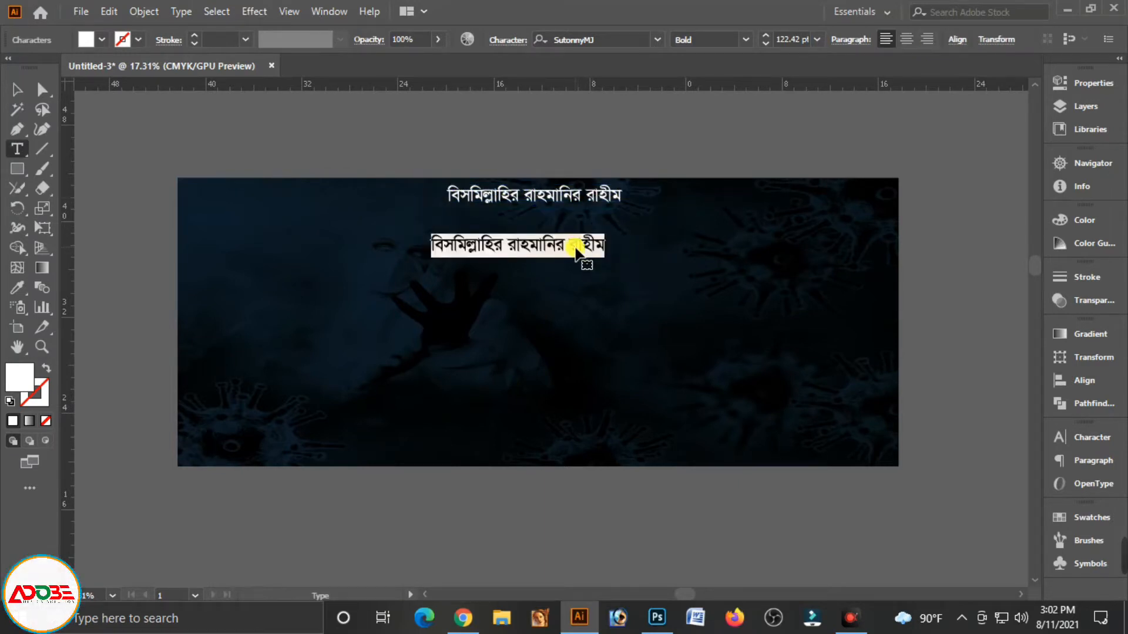
type("এ দুর্যোগ মহামারীতে বি")
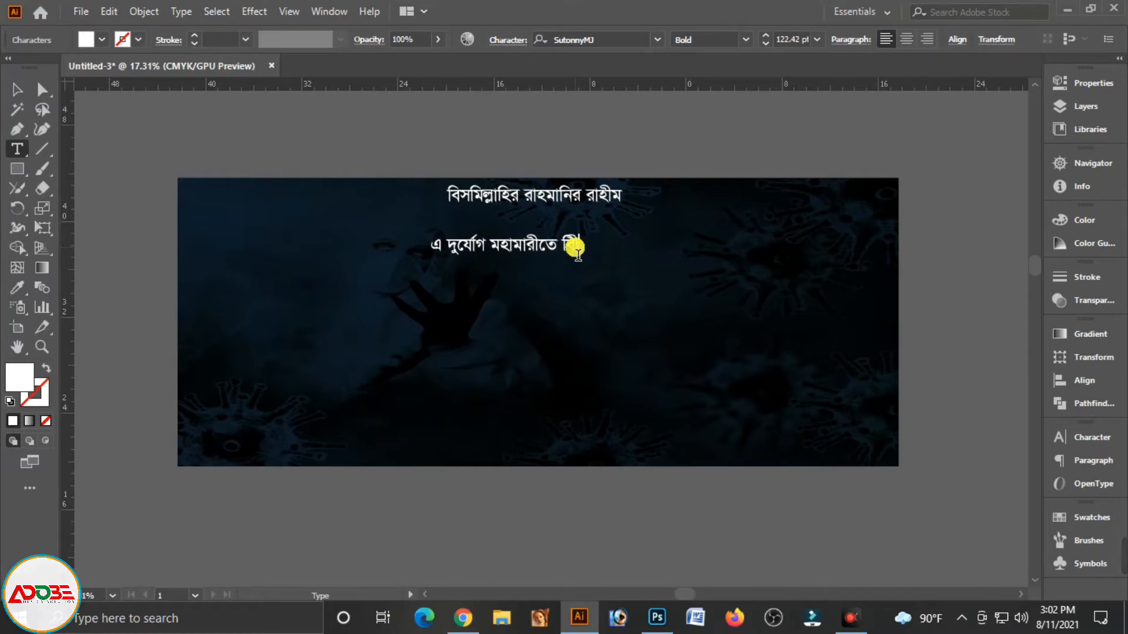
type("ভিন্ন মানু")
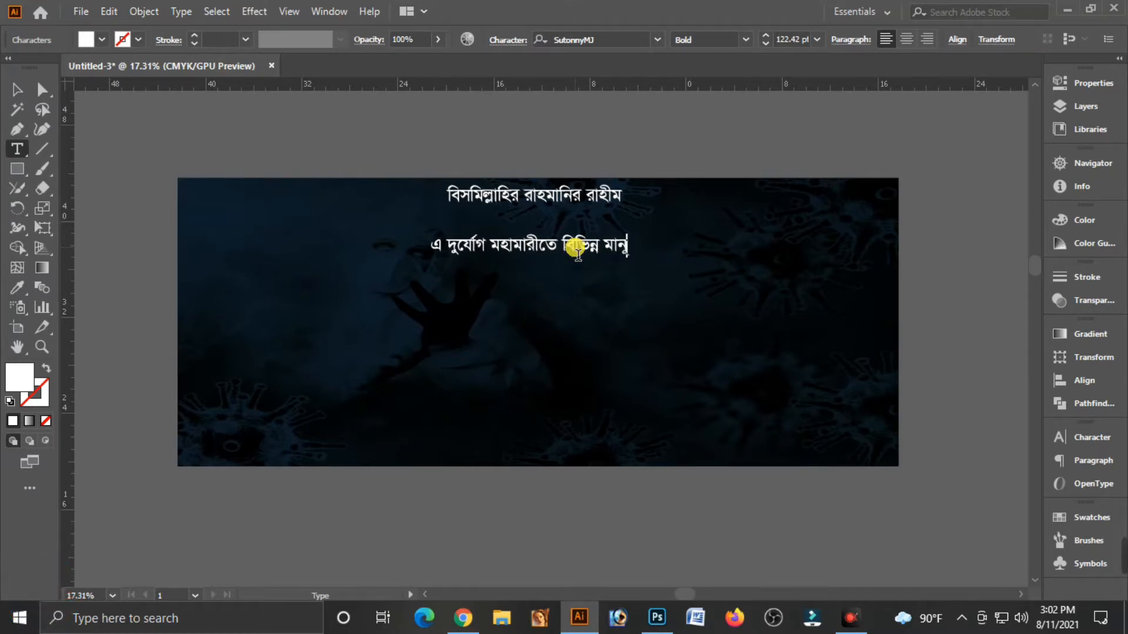
type("ষ অকাল মৃত্যুবরণ করায়")
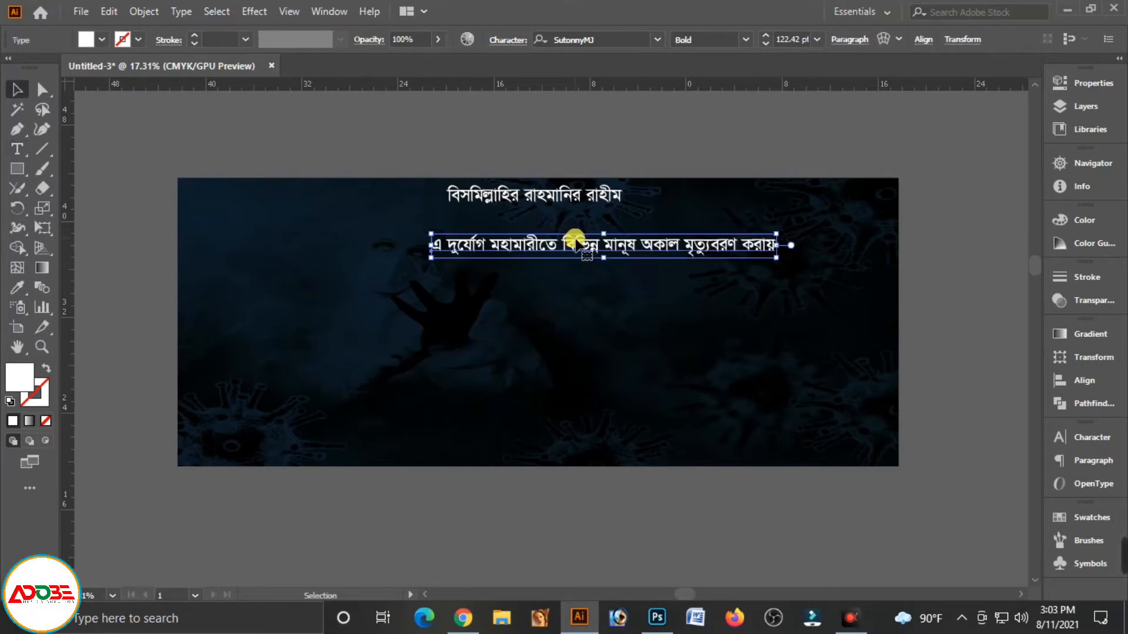
Duplicate the "এ দুর্যোগ মহামারীতে..." line just below itself and change the copy's text to "আমরা গভীর ভাবে"
left_click_drag(579, 252, 576, 285)
key("ctrl+a")
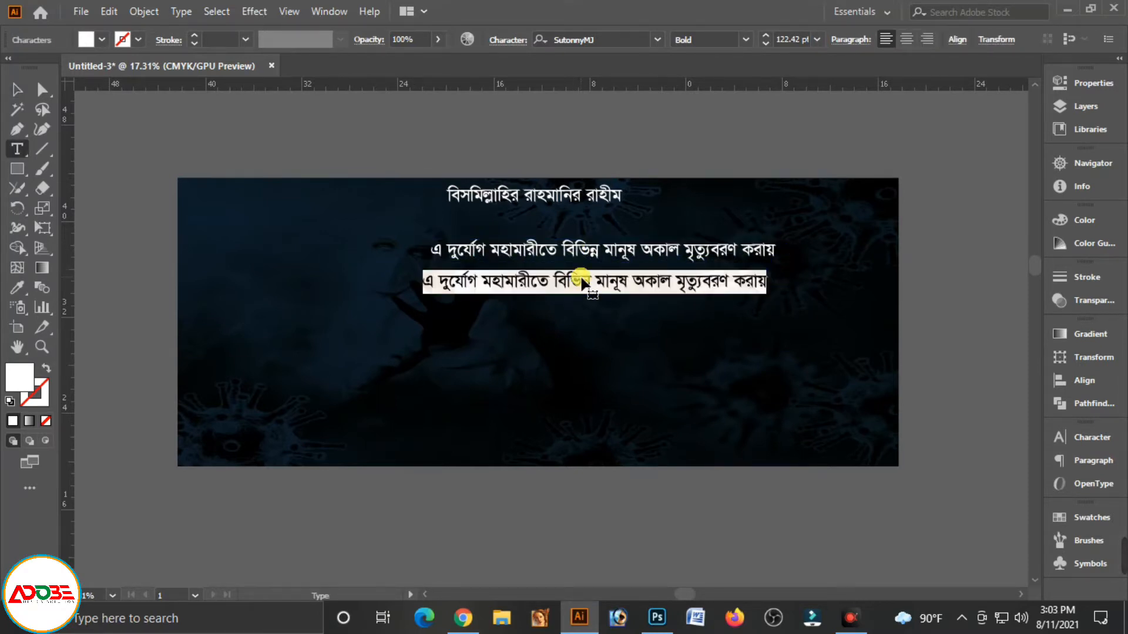
type("আমরা গ")
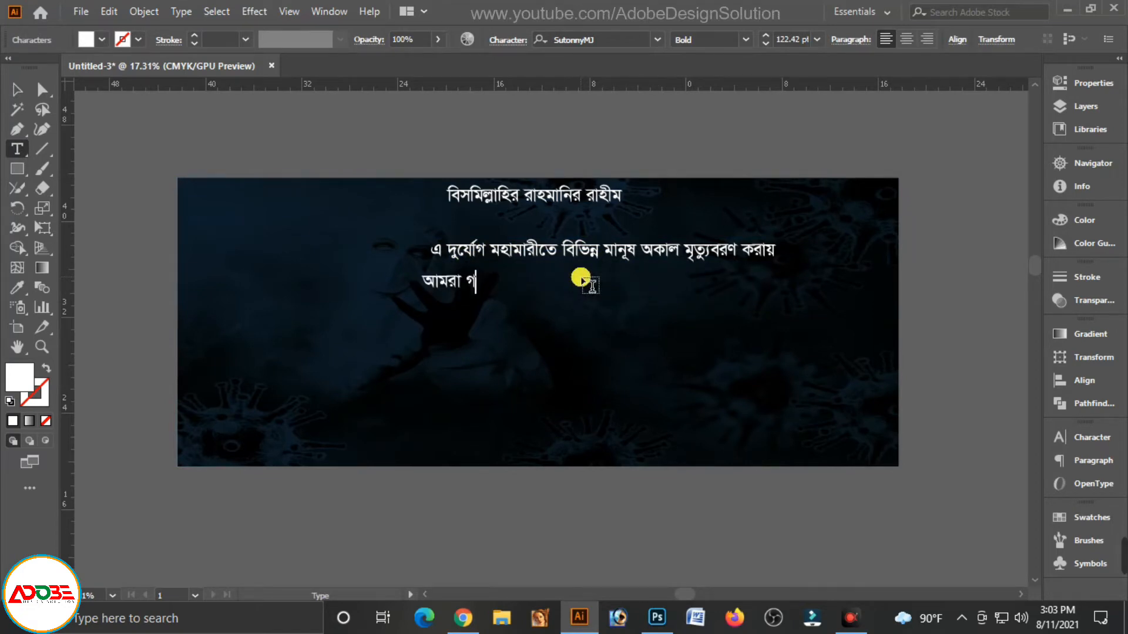
type("ভীর ভাবে")
key("Escape")
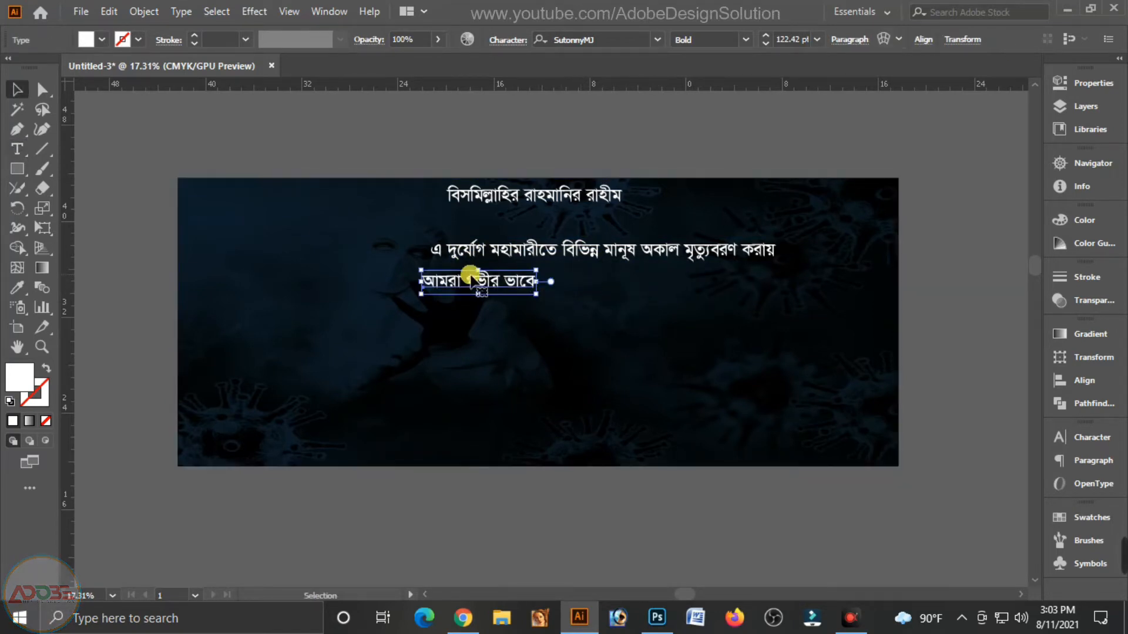
Place a copy of the "আমরা গভীর ভাবে" line near the banner's bottom edge, reading "শোকান্তে ঃ এডোবি ডিজাইন সোলুশান", right of centre
left_click_drag(482, 283, 543, 450)
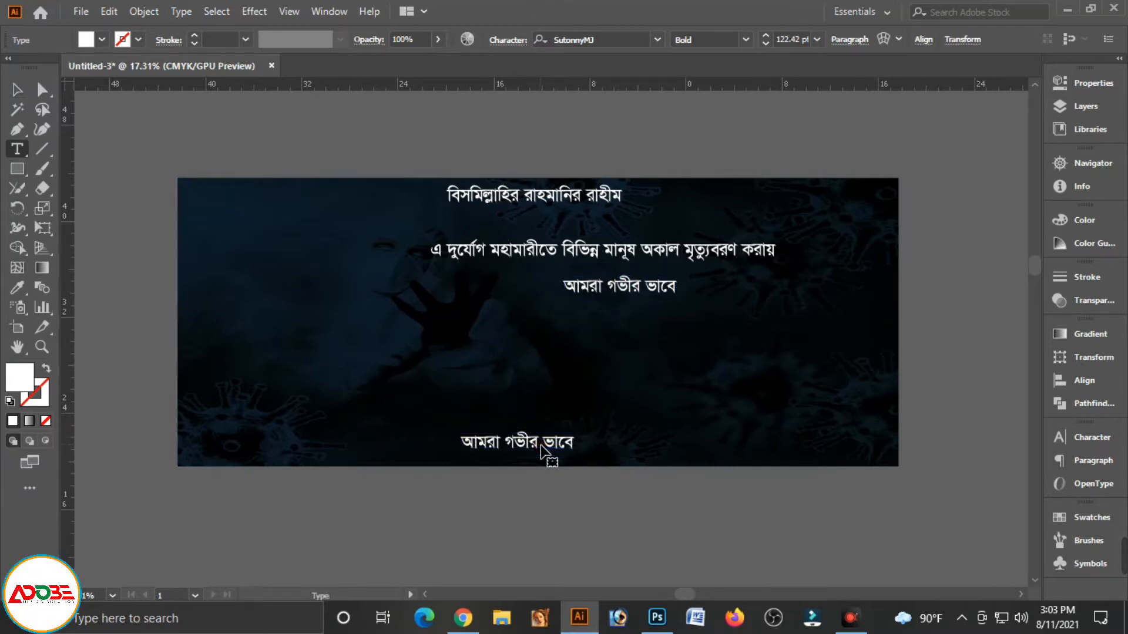
left_click(541, 448)
key("ctrl+a")
type("ে")
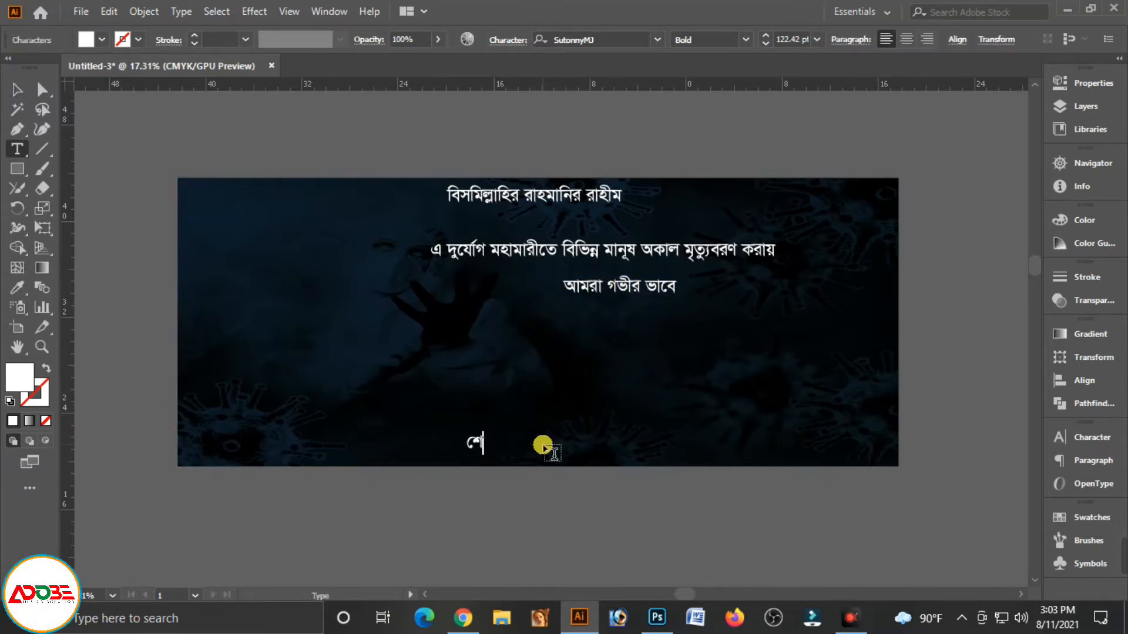
type("শাকাে")
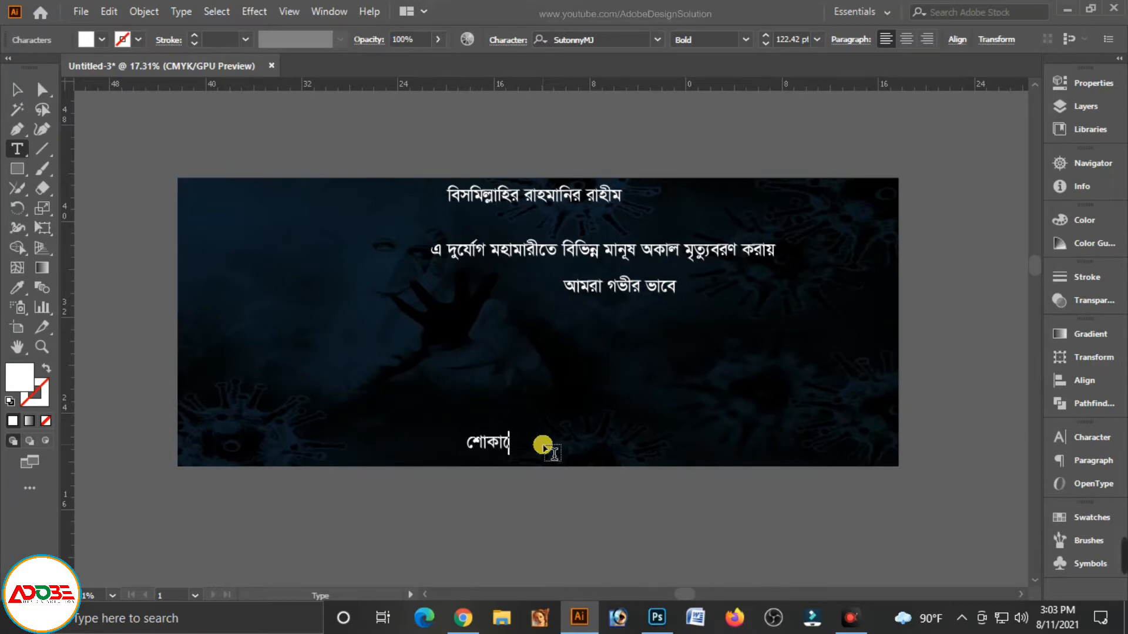
type("ন্ত")
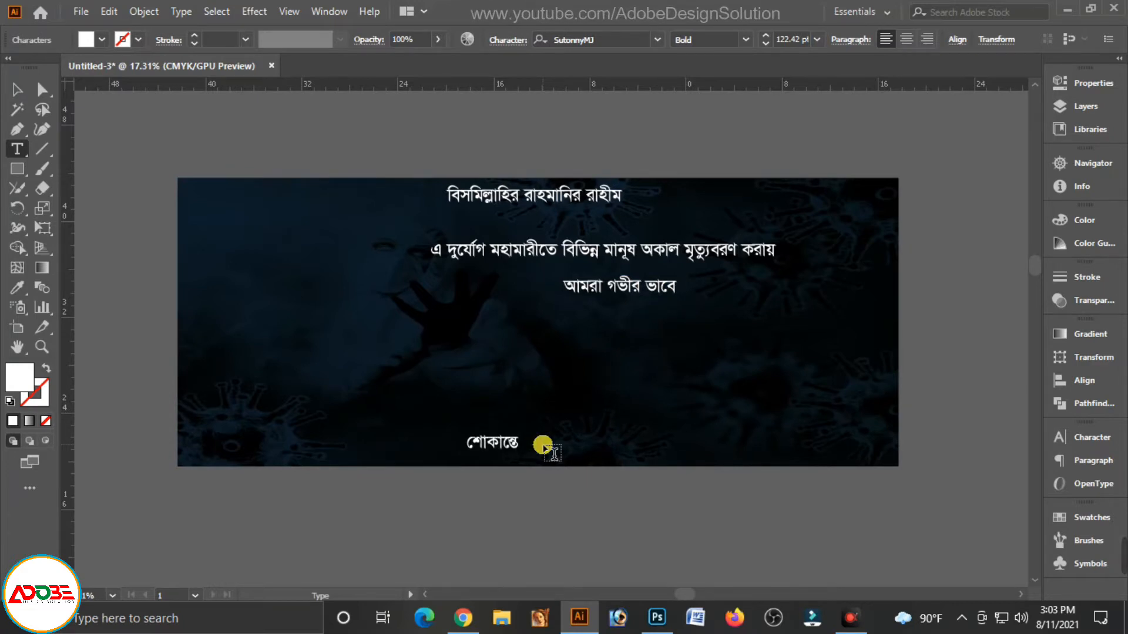
type(" ঃ")
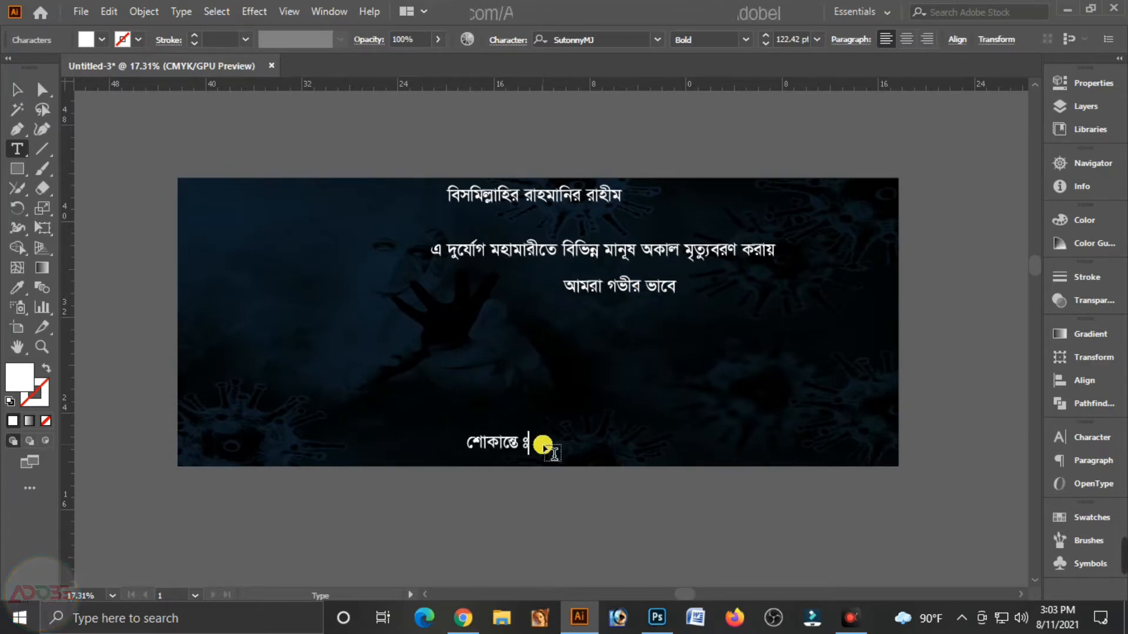
type(" আ")
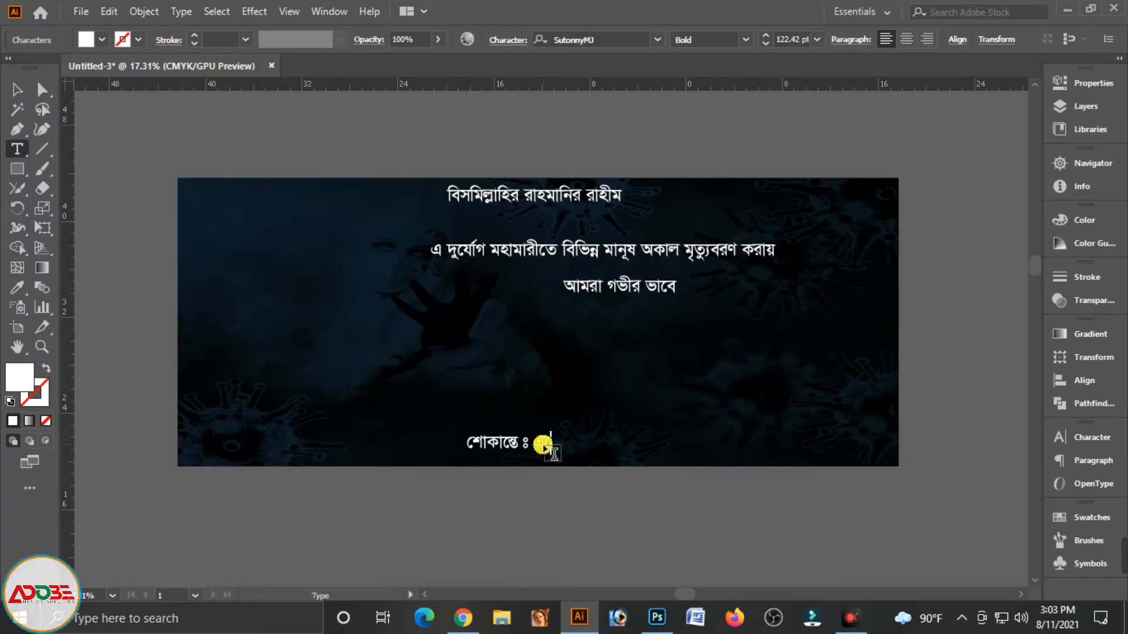
type("ডাবি ডিজাইন সোলু")
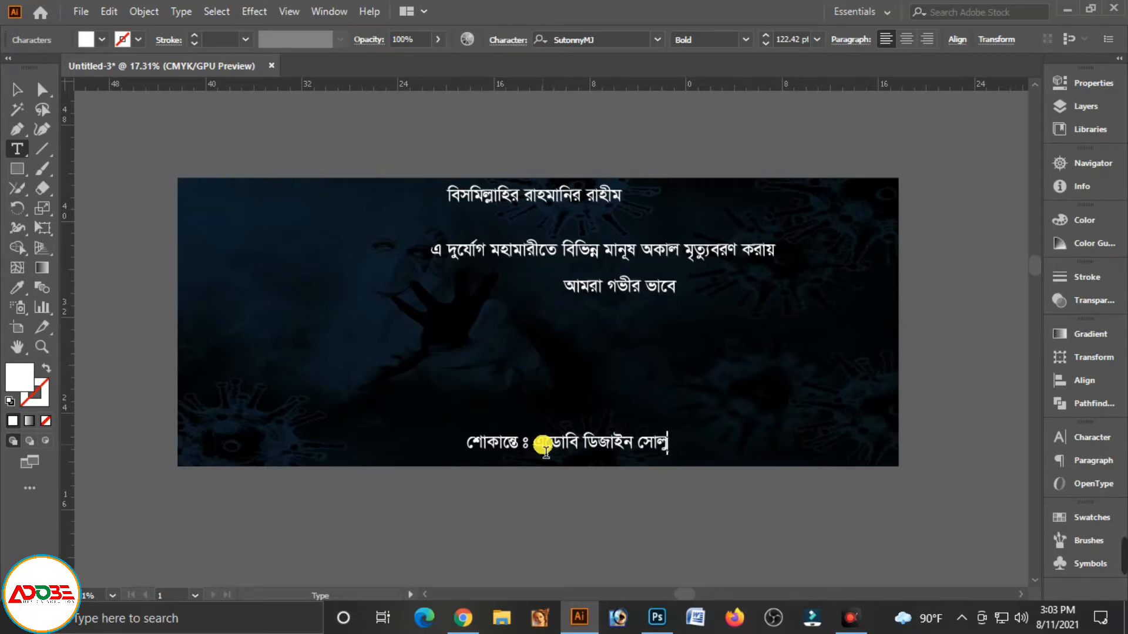
type("শান")
key("Escape")
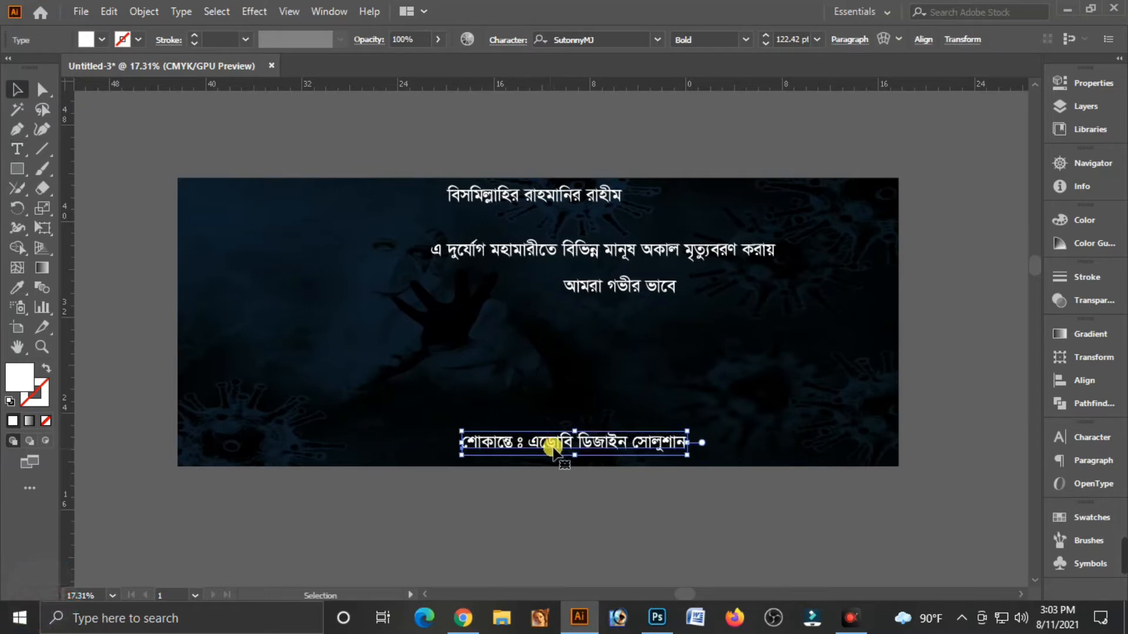
left_click_drag(553, 452, 654, 453)
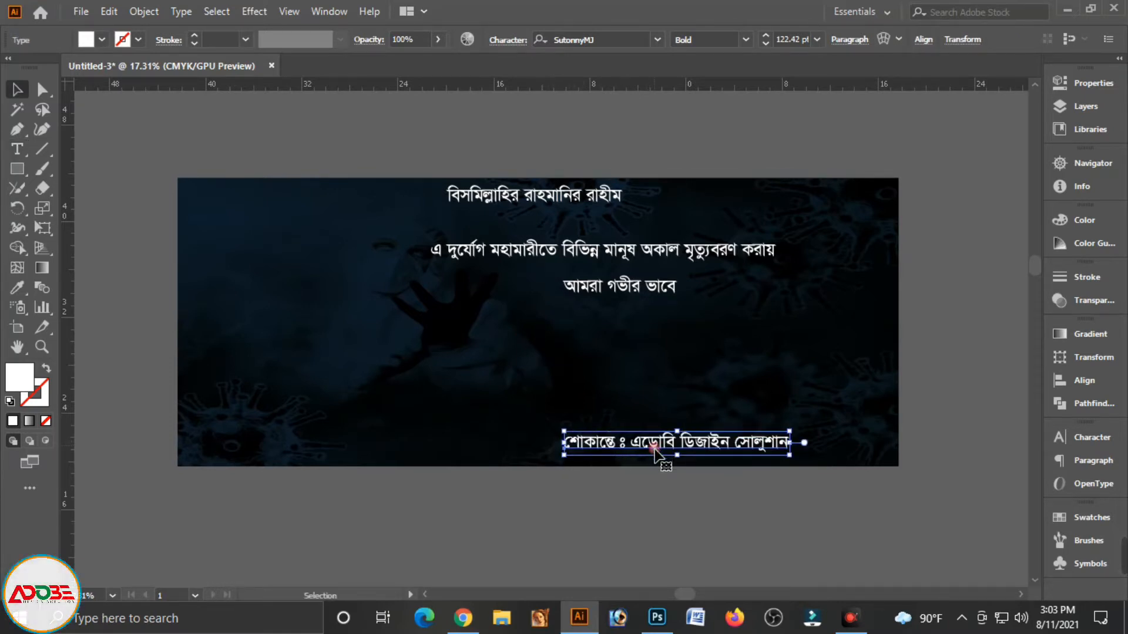
left_click(630, 498)
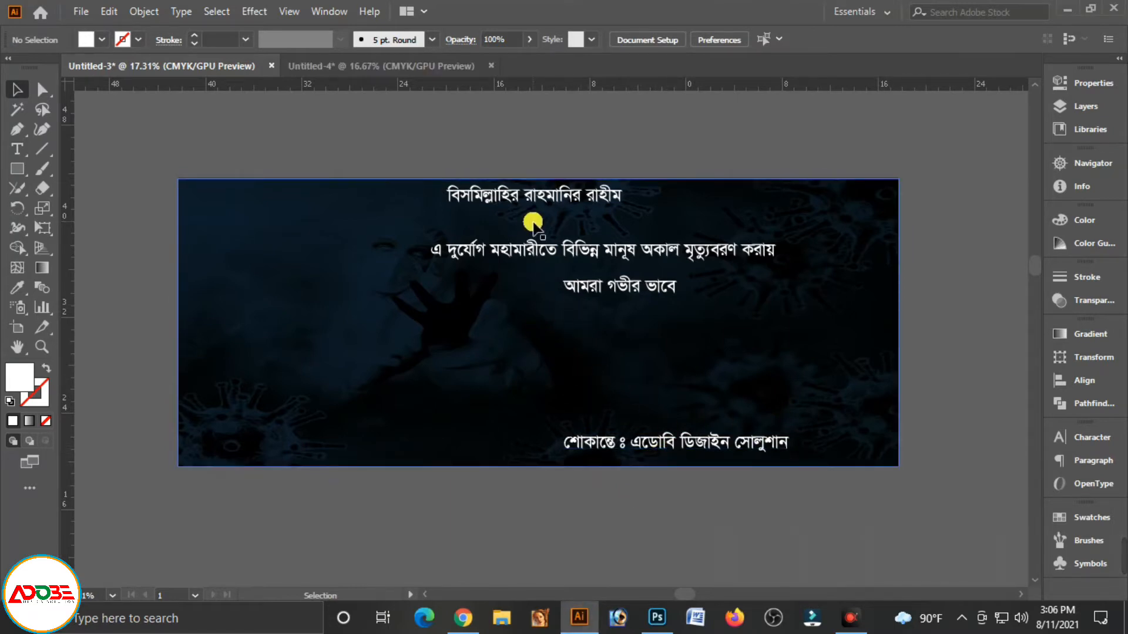
Scale the "বিসমিল্লাহির রাহমানির রাহীম" heading down to about 66 pt and move it closer to the banner's top edge
left_click(556, 202)
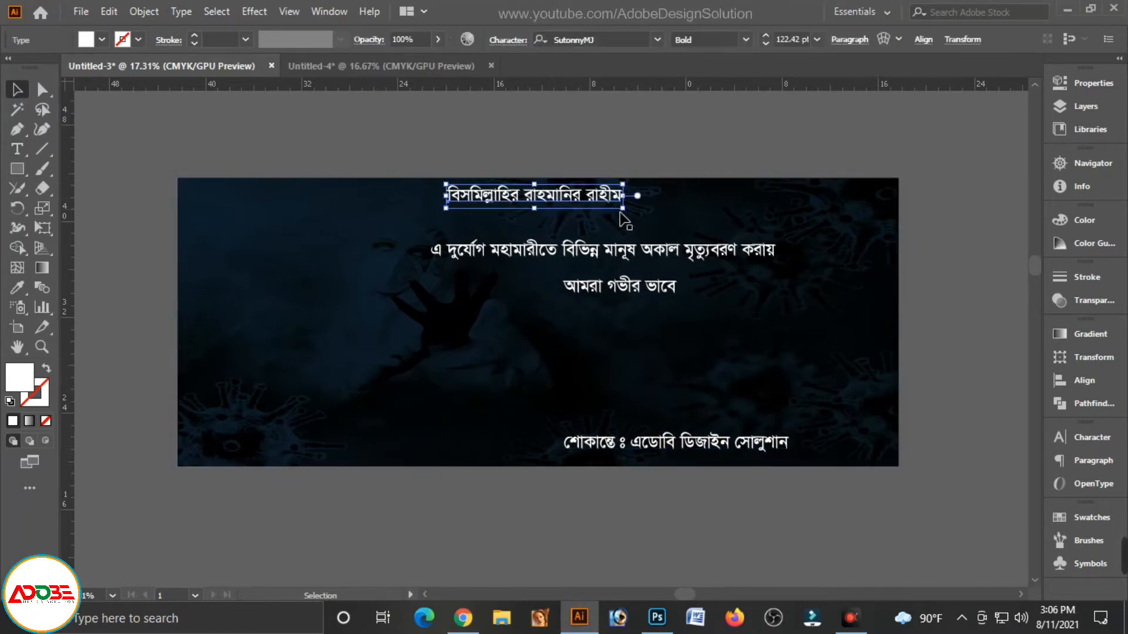
left_click_drag(630, 218, 588, 211)
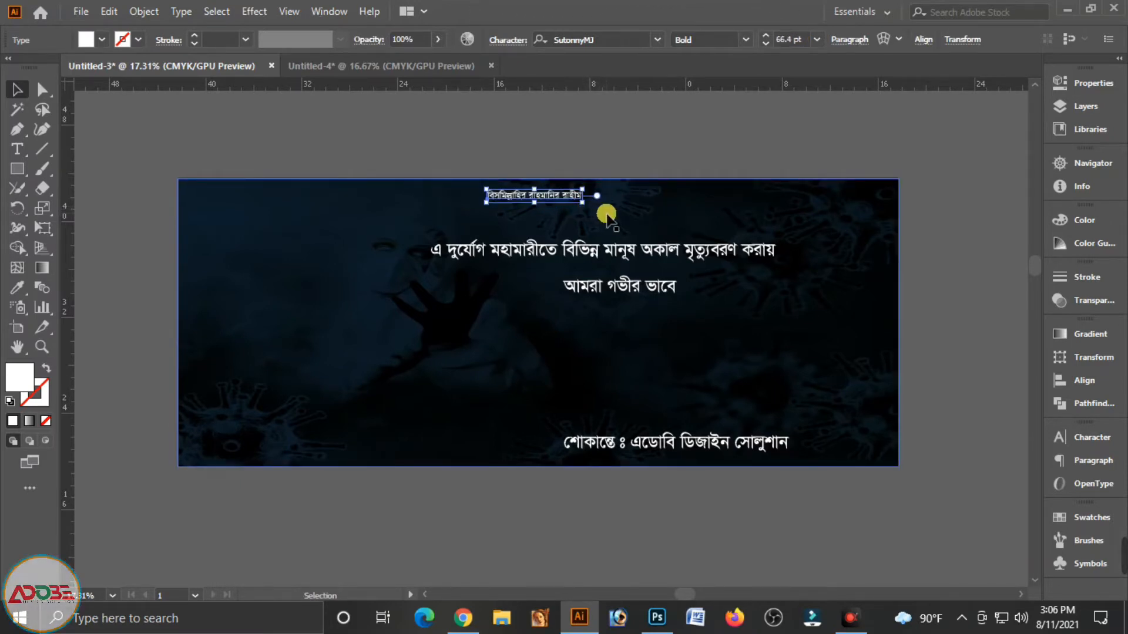
left_click(578, 202)
left_click(550, 201)
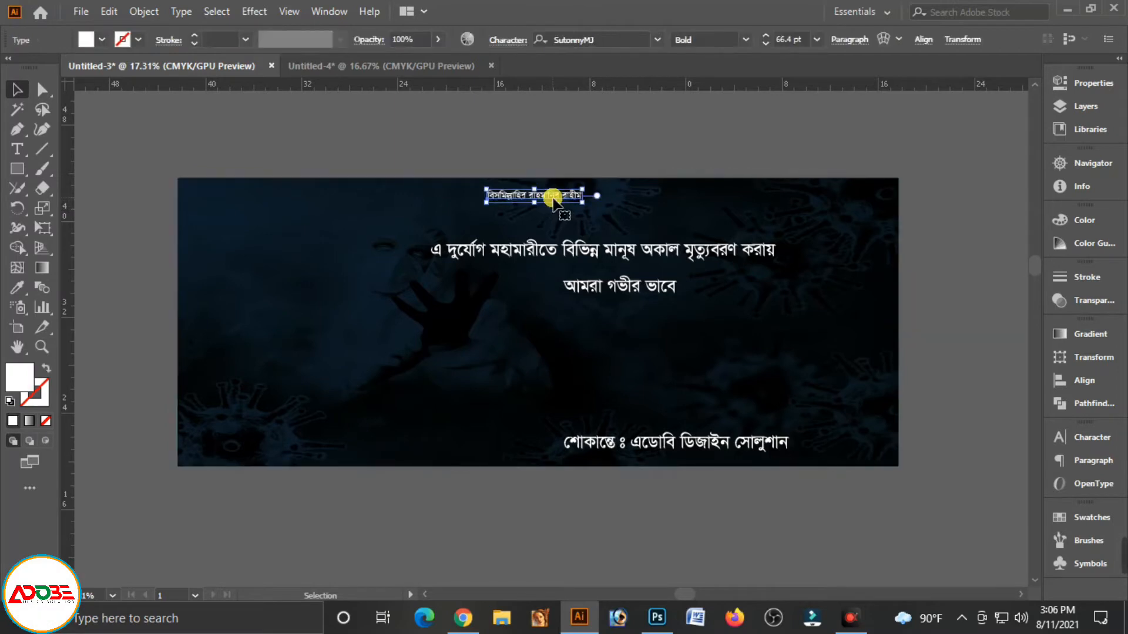
left_click(574, 154)
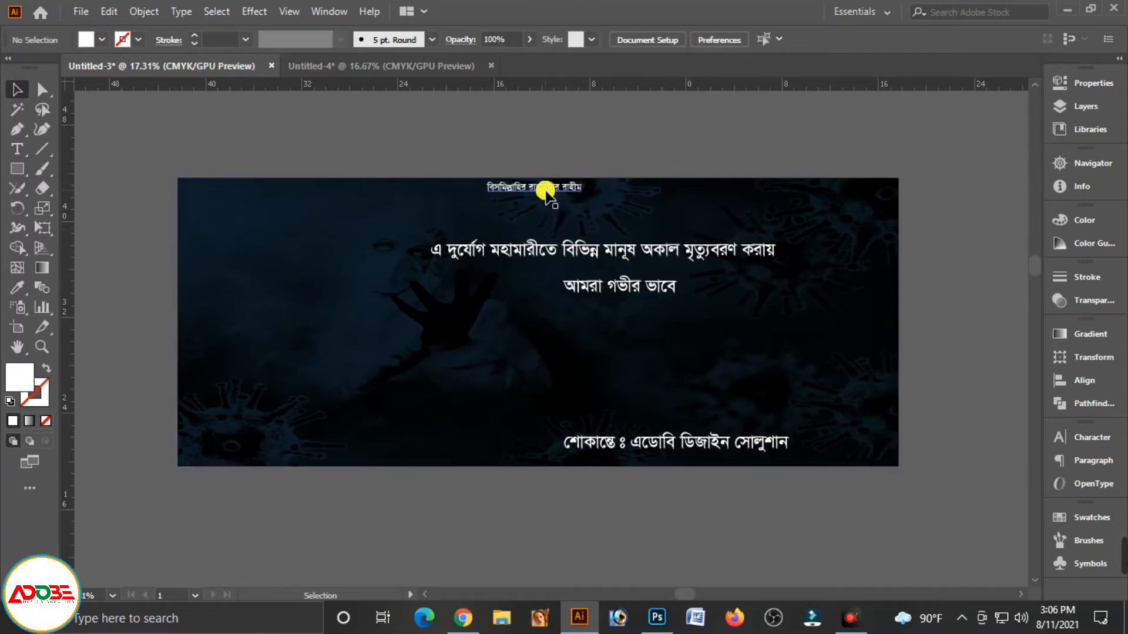
Move the "এ দুর্যোগ মহামারীতে..." line up beneath the heading and scale it up to about 142 pt
left_click_drag(645, 258, 595, 232)
left_click_drag(724, 236, 754, 236)
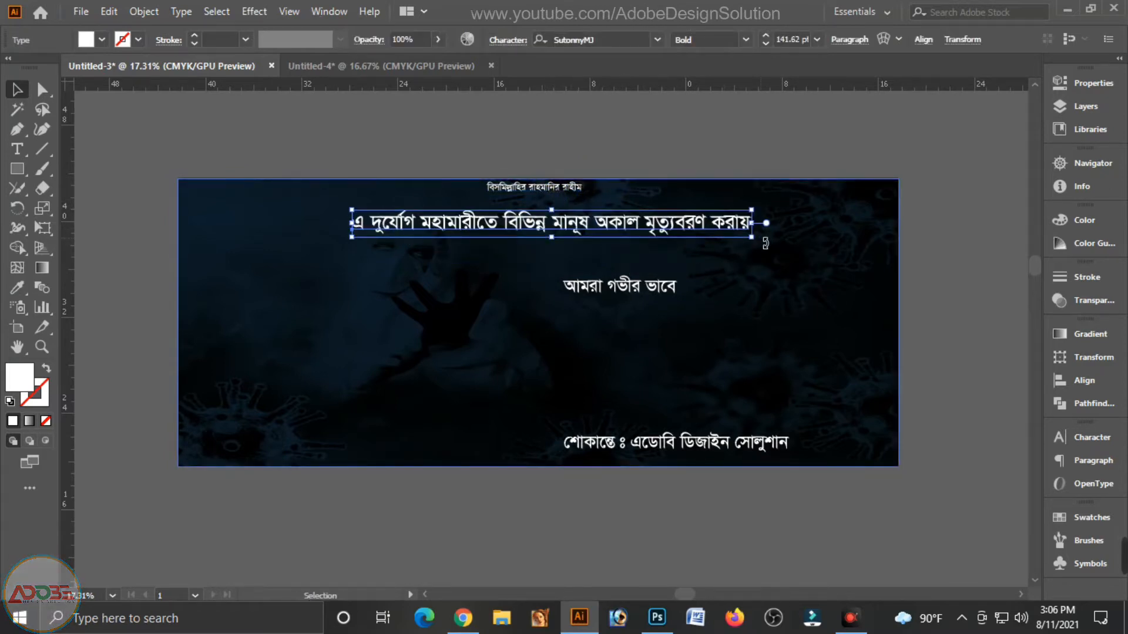
left_click_drag(574, 224, 573, 220)
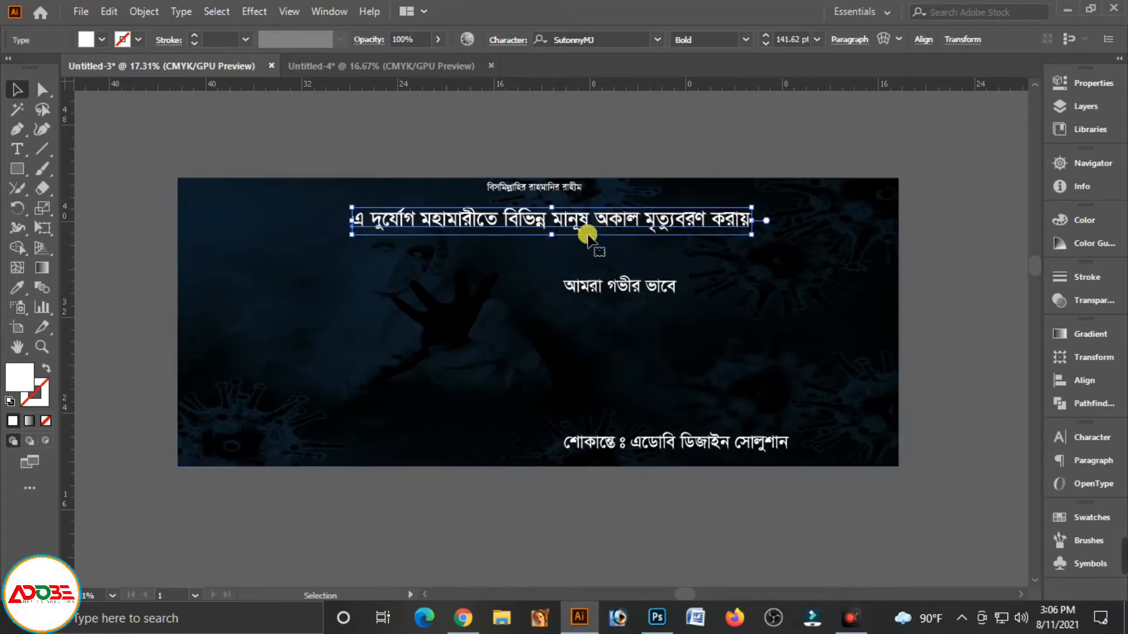
Set the font of the "এ দুর্যোগ মহামারীতে..." line to KongshoMJ Bold
type("kon")
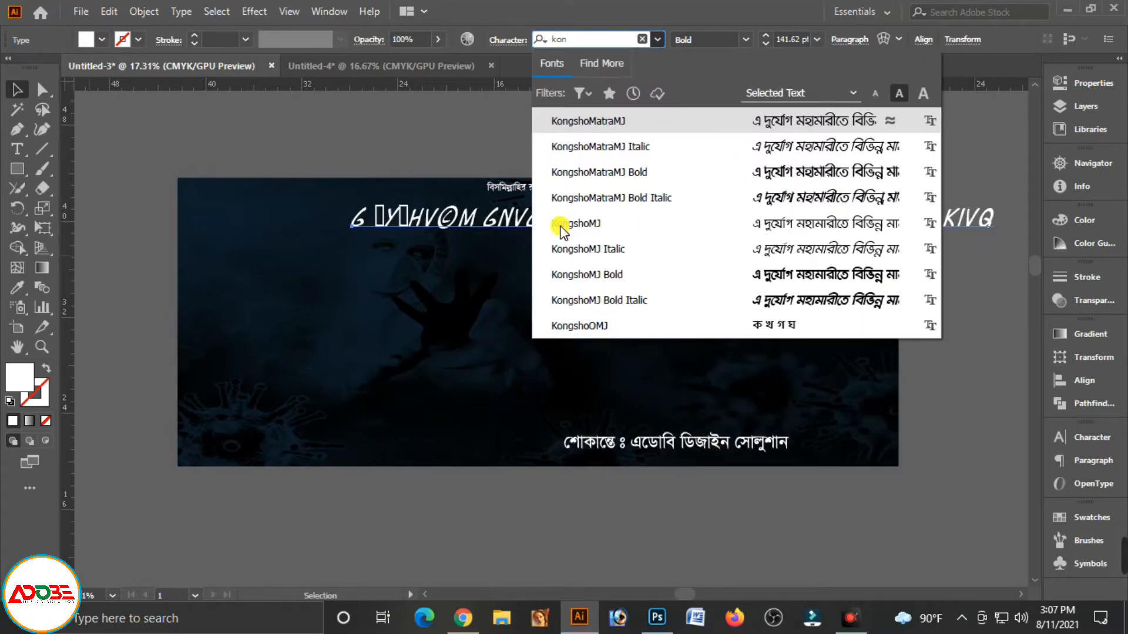
left_click(605, 277)
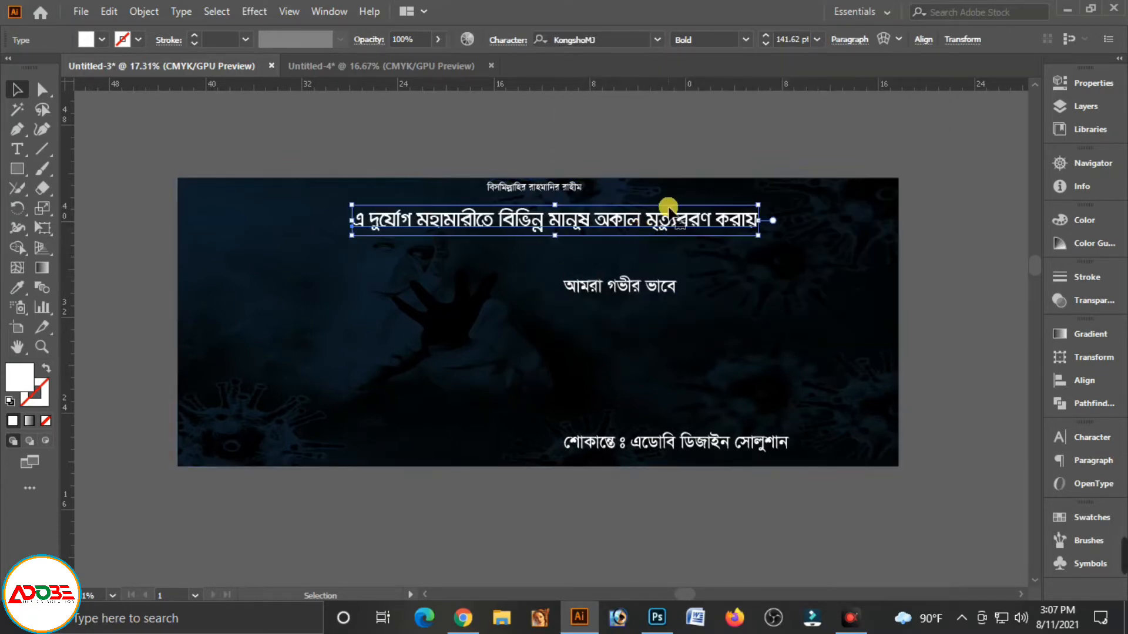
left_click(664, 154)
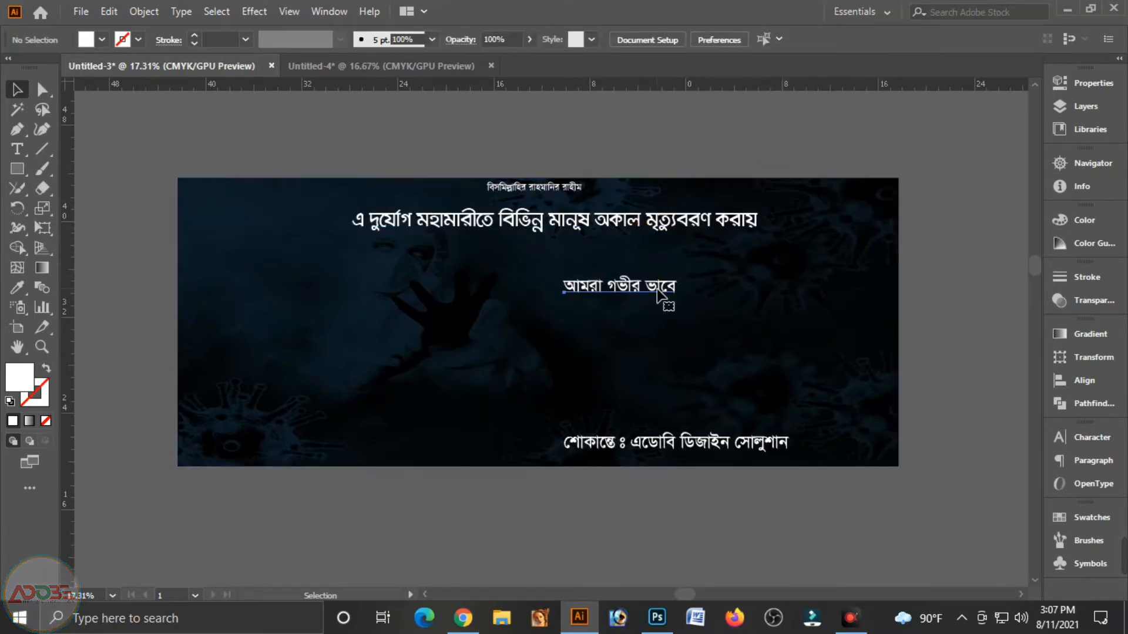
Move the "আমরা গভীর ভাবে" line to the banner's right part and transfer the "শোকাহত" lettering from Untitled-4 beneath it, enlarged
left_click_drag(639, 290, 780, 303)
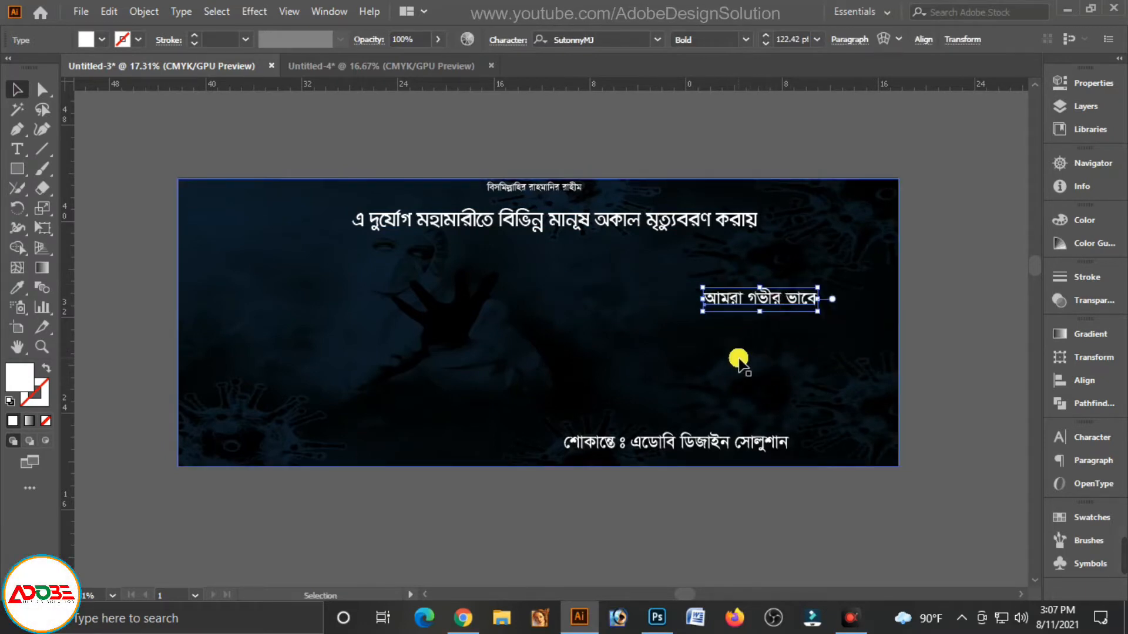
left_click(403, 65)
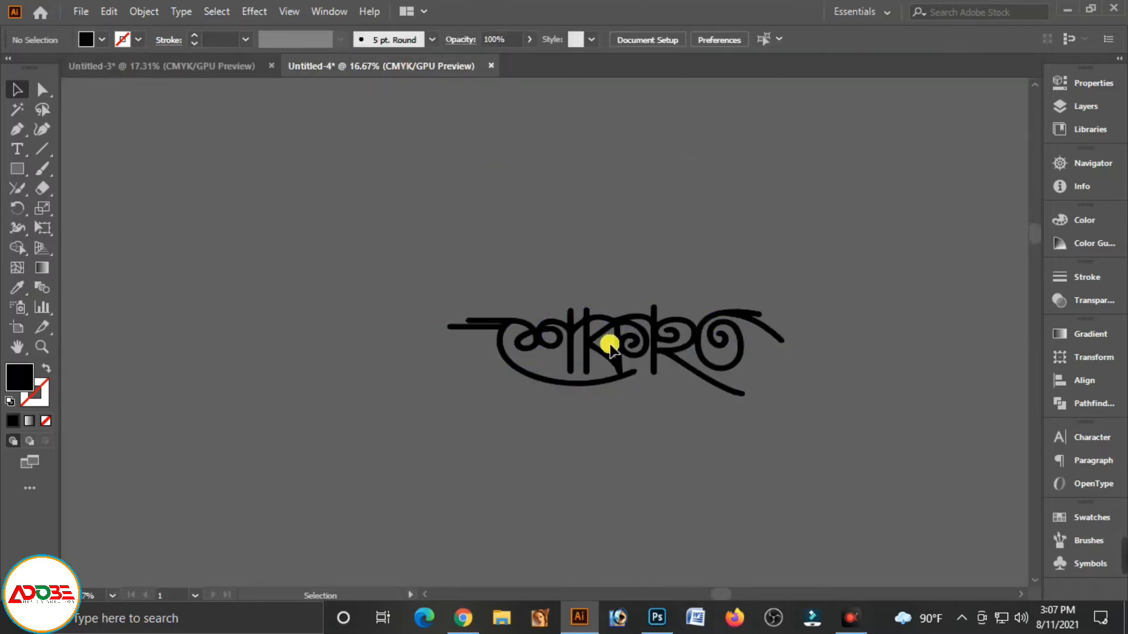
left_click_drag(611, 345, 622, 343)
key("ctrl+x")
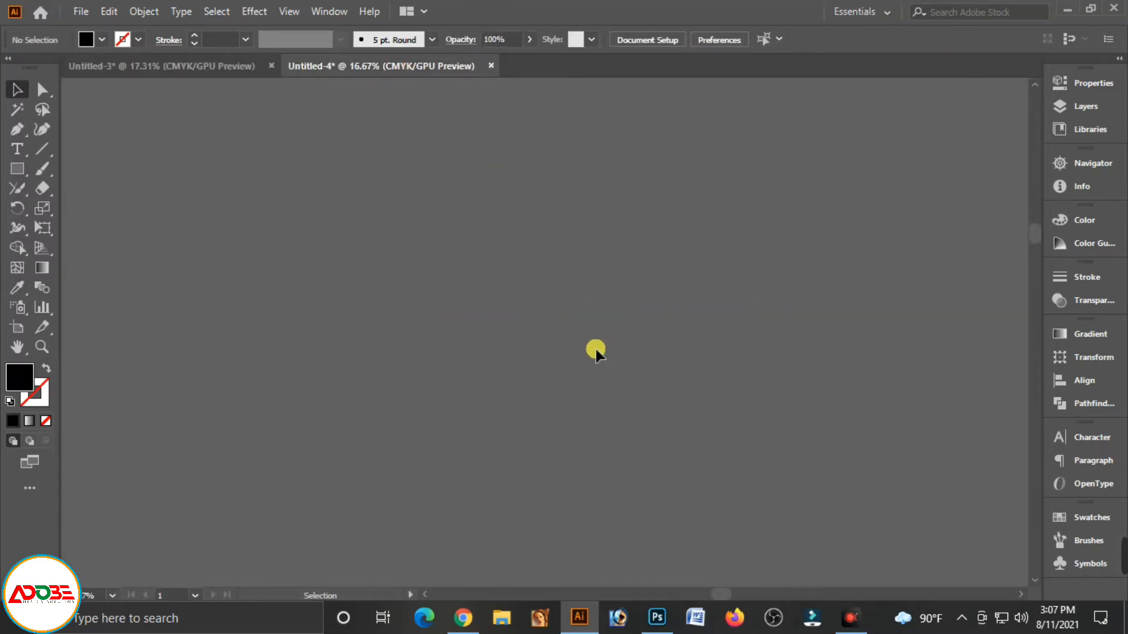
left_click(253, 70)
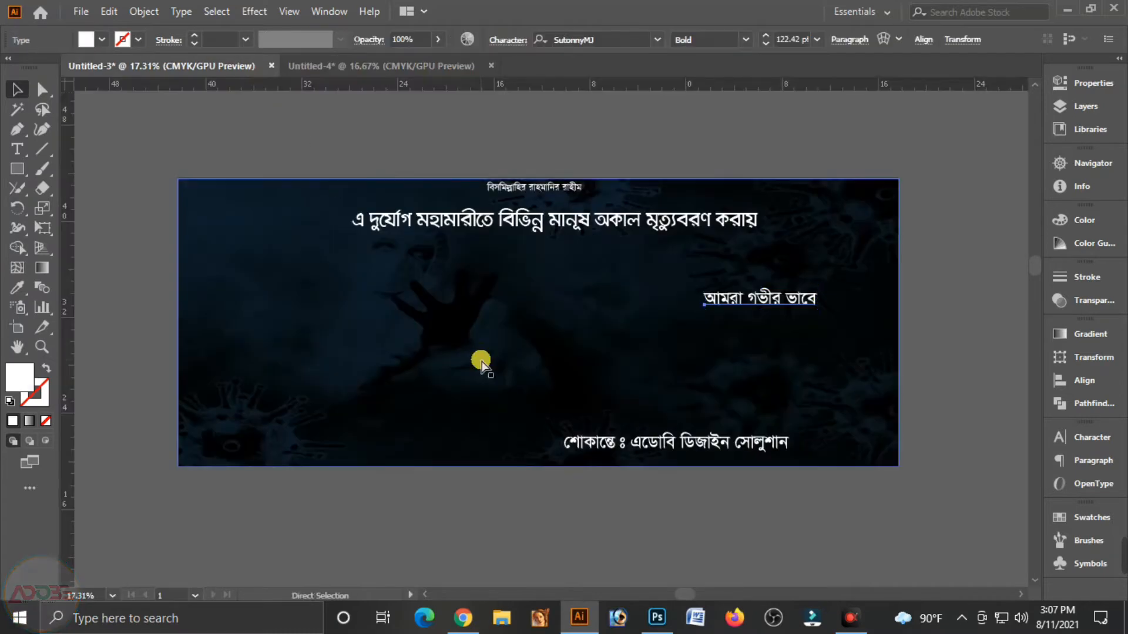
key("ctrl+v")
left_click_drag(631, 324, 797, 347)
Remove the black from the "শোকাহত" lettering's fill and recolour it yellow
left_click(1081, 221)
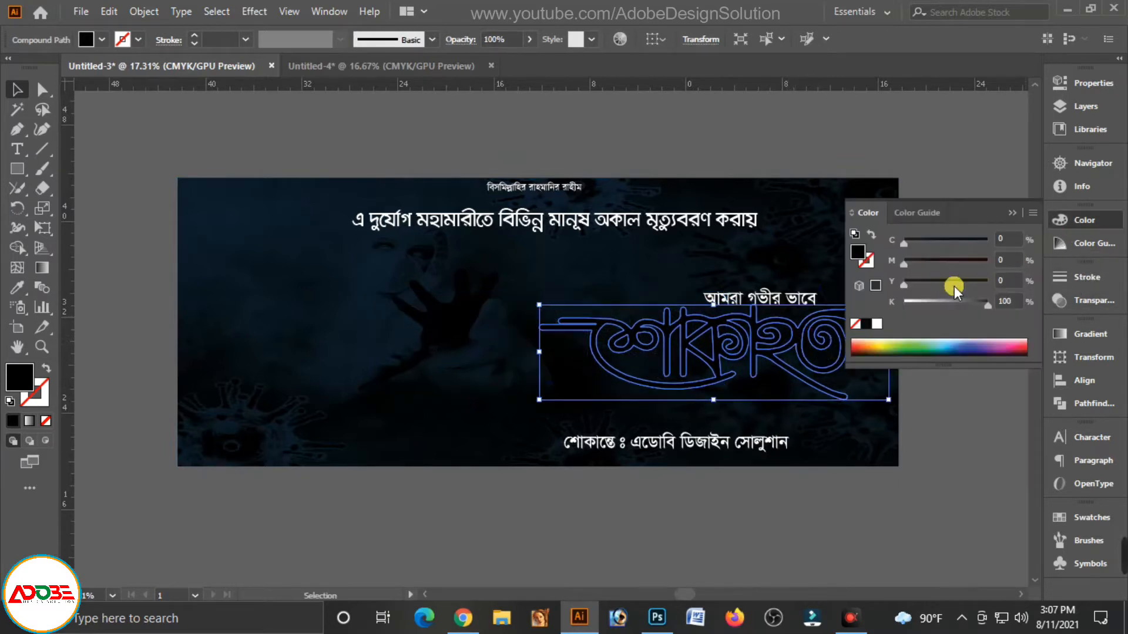
left_click_drag(930, 304, 905, 303)
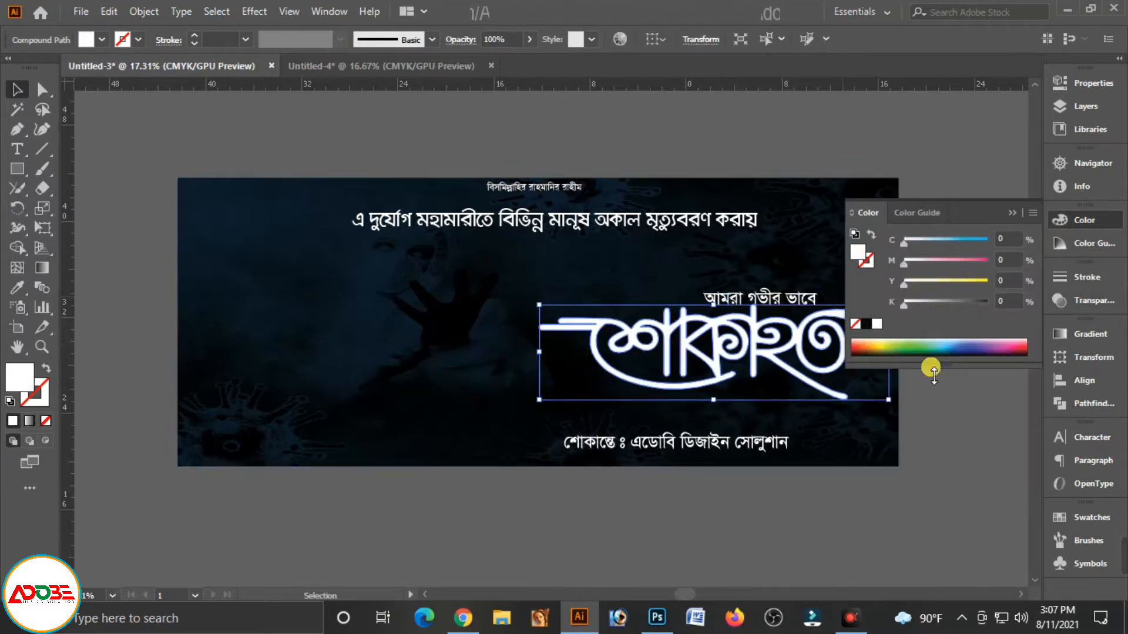
left_click(1010, 217)
left_click(879, 373)
Scale the "আমরা গভীর ভাবে" line up to about 241 pt and position it directly above the yellow lettering
left_click(755, 297)
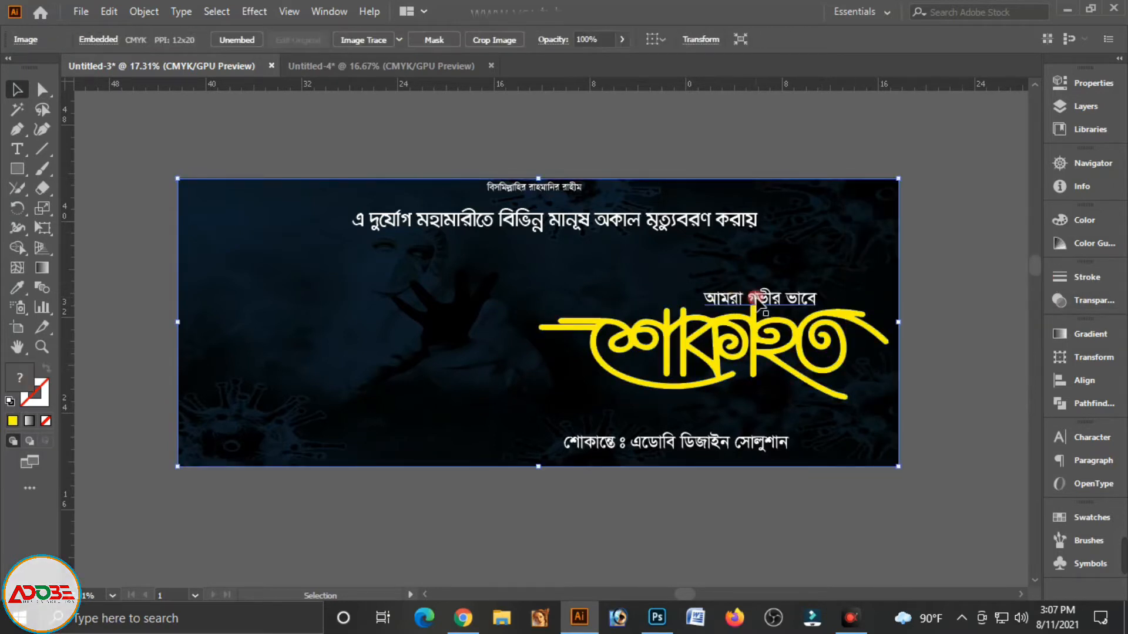
left_click(762, 300)
left_click_drag(810, 307, 760, 288)
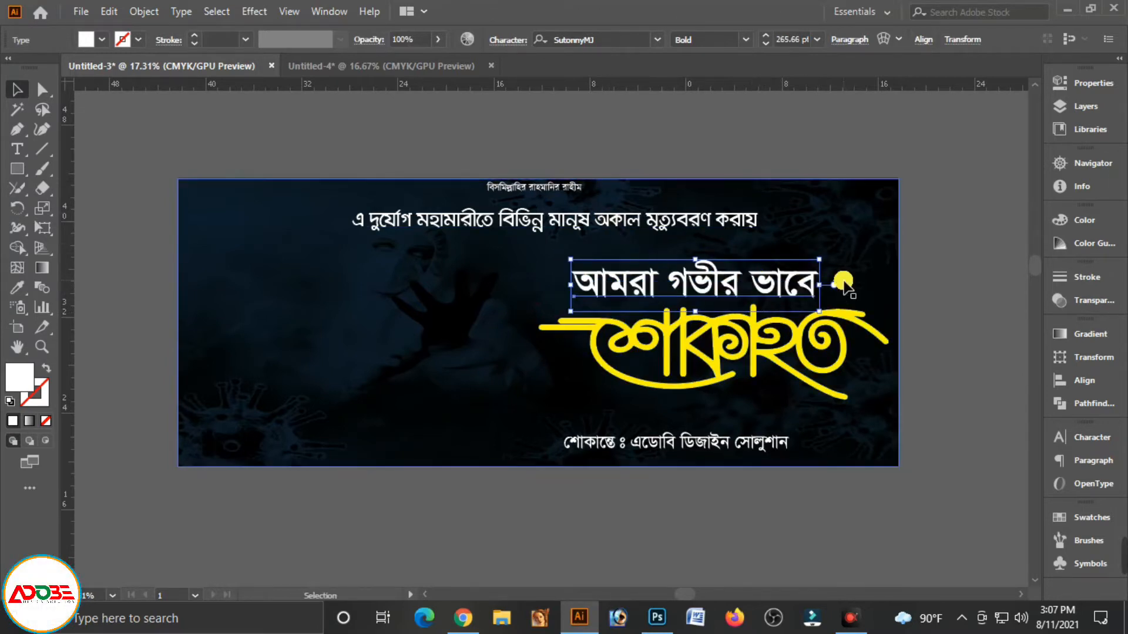
mouse_move(820, 311)
left_mouse_down()
mouse_move(804, 314)
mouse_move(815, 318)
left_mouse_up()
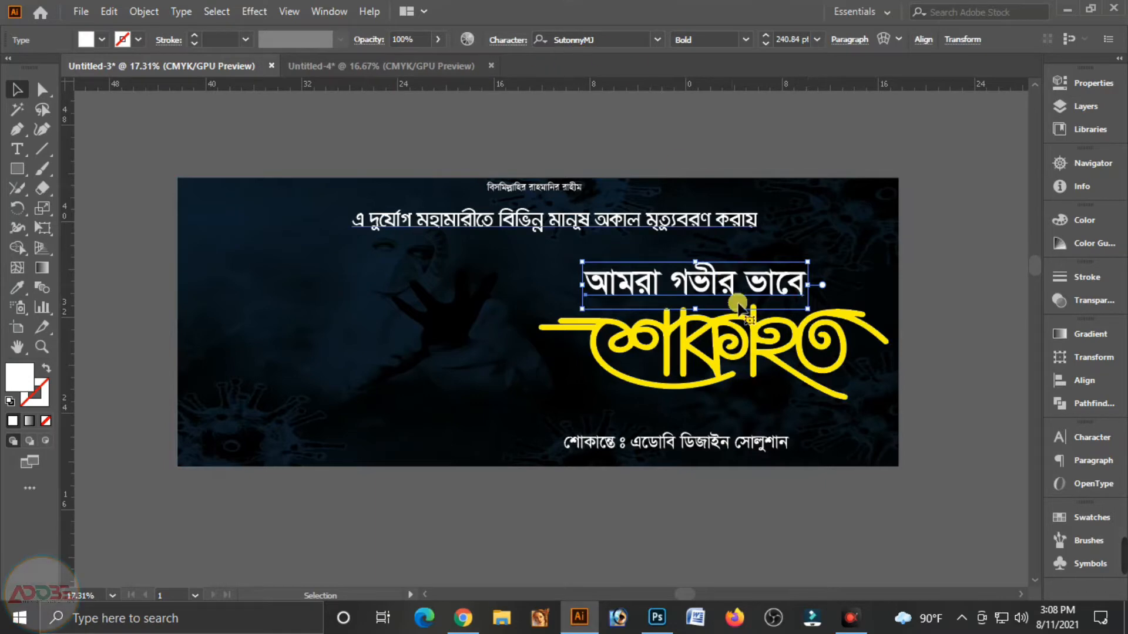
Change the font of the "আমরা গভীর ভাবে" line to BhairabMJ Bold
left_click(595, 39)
type("bh")
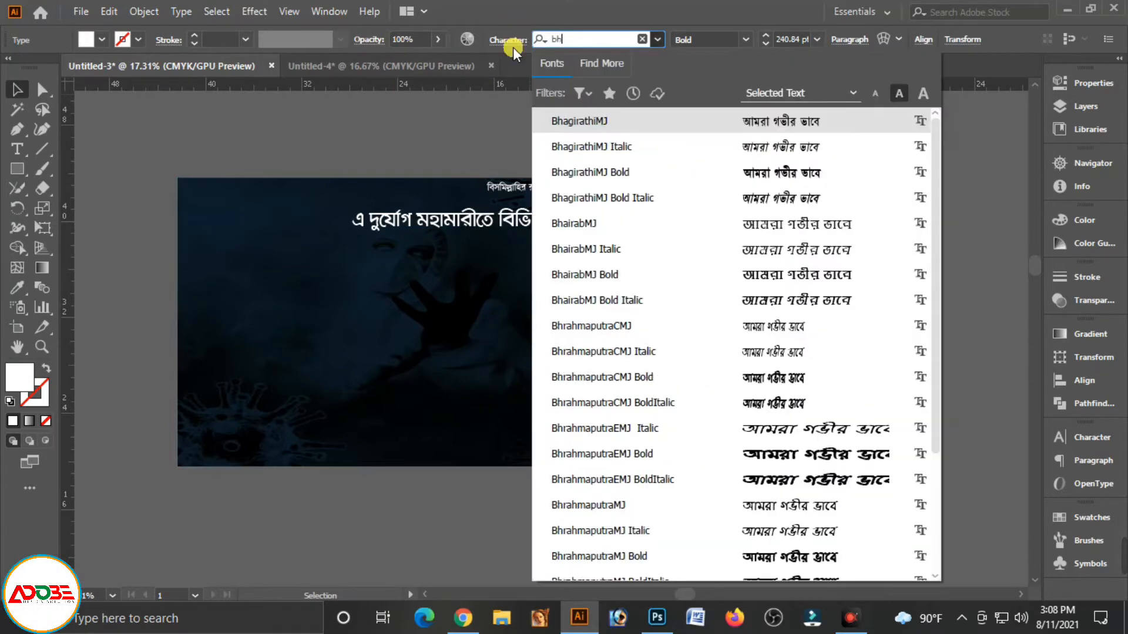
type("ai")
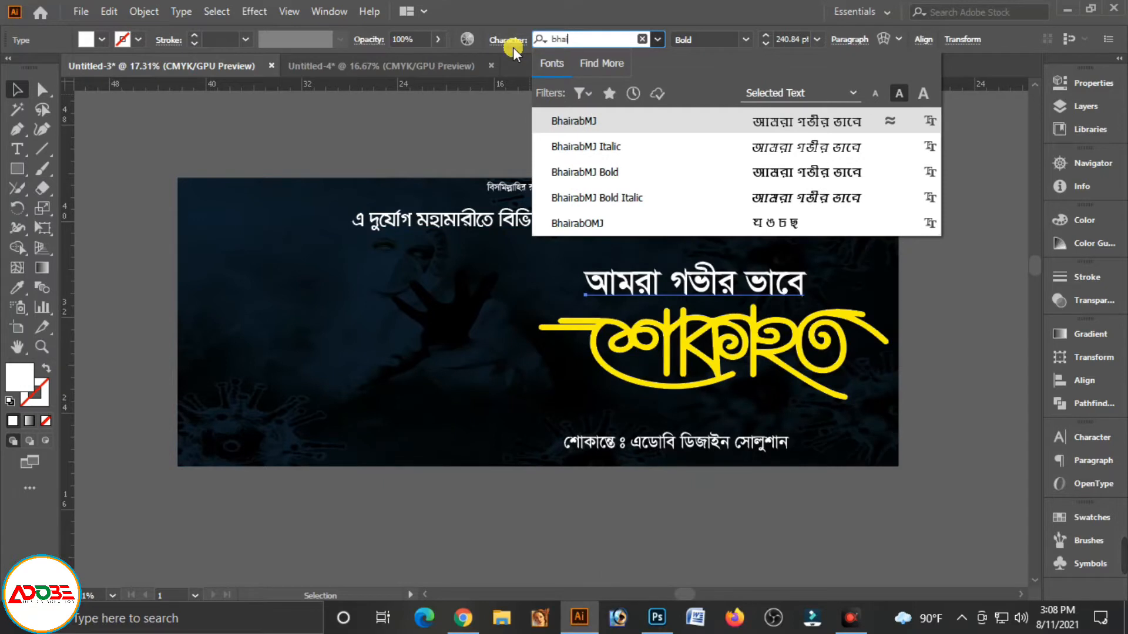
left_click(615, 171)
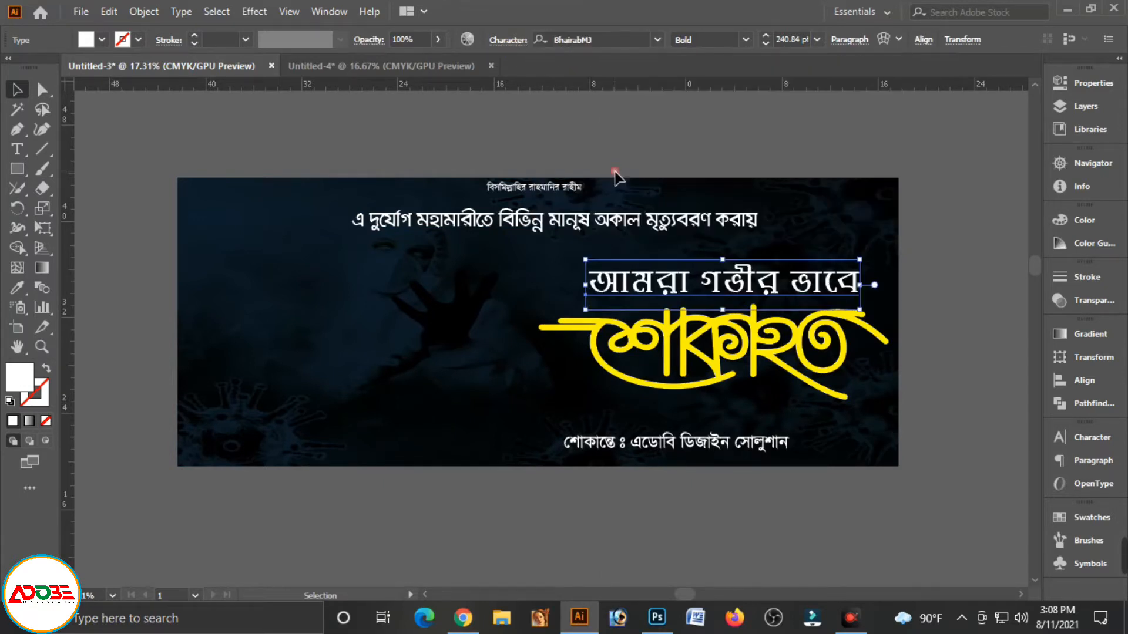
left_click(937, 302)
left_click(770, 304)
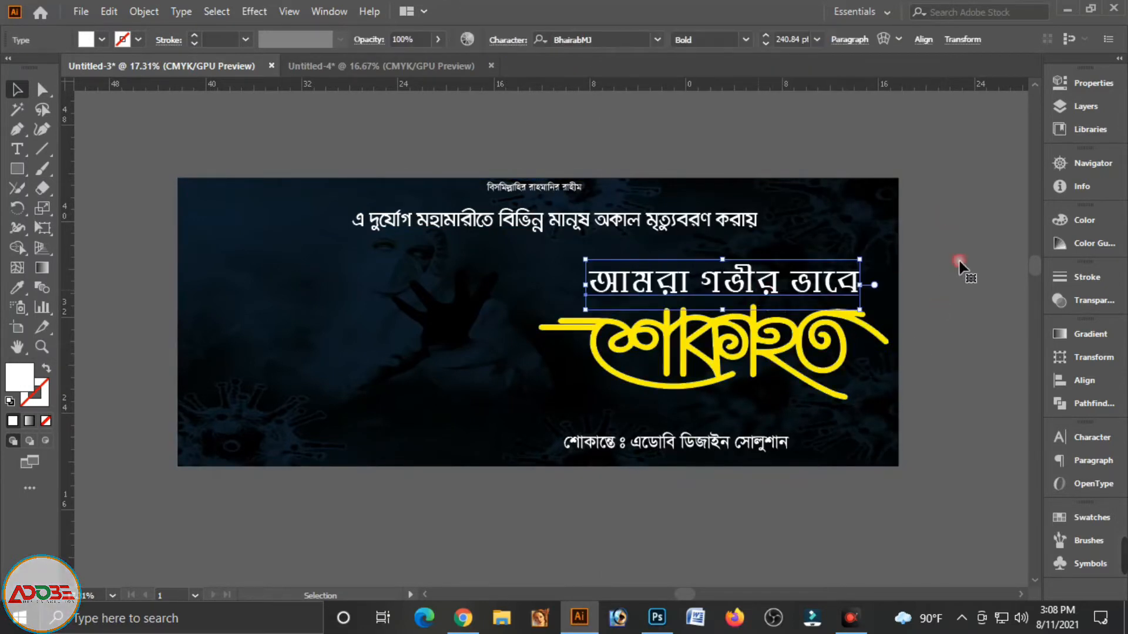
Recolour the "আমরা গভীর ভাবে" line light blue with 30% cyan
left_click(1070, 219)
left_click_drag(911, 241, 925, 240)
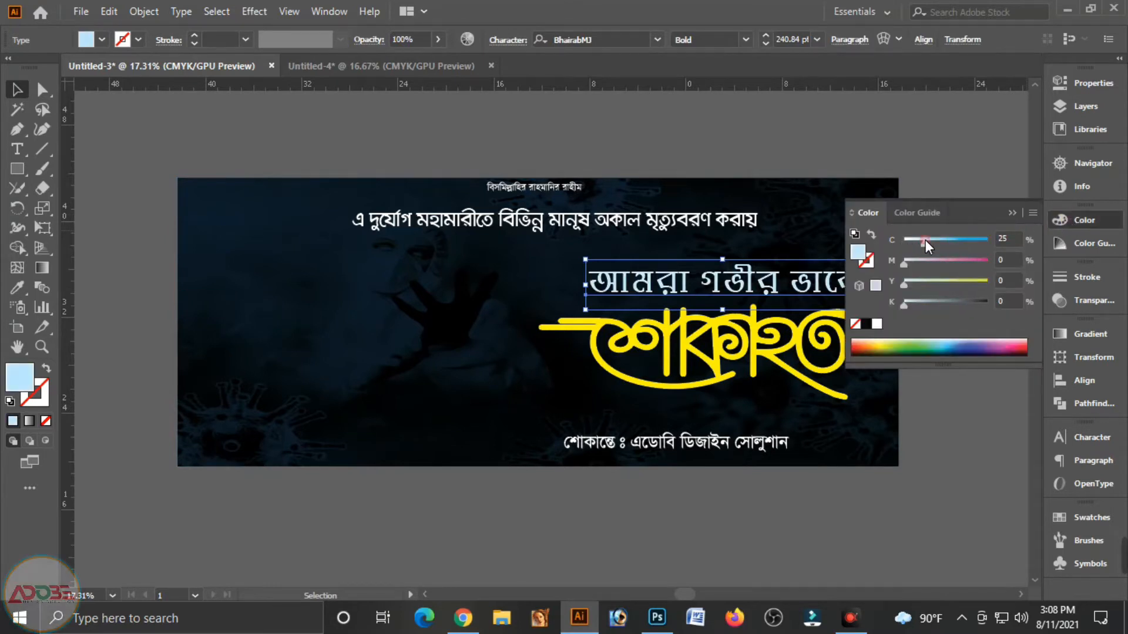
left_click(1008, 238)
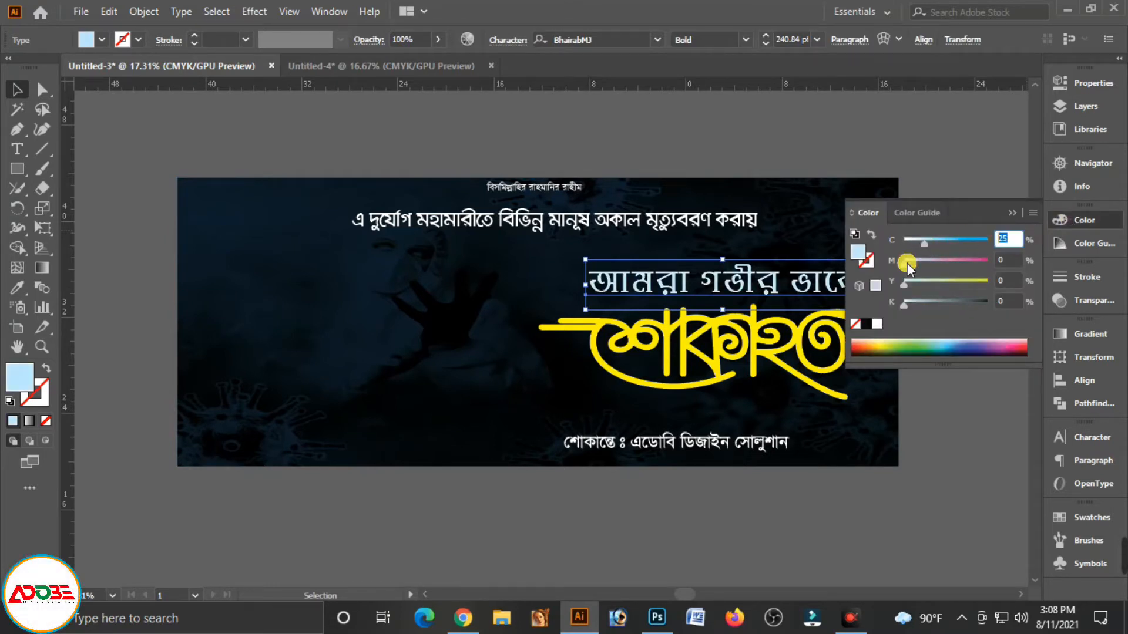
type("30")
key("Tab")
left_click(942, 189)
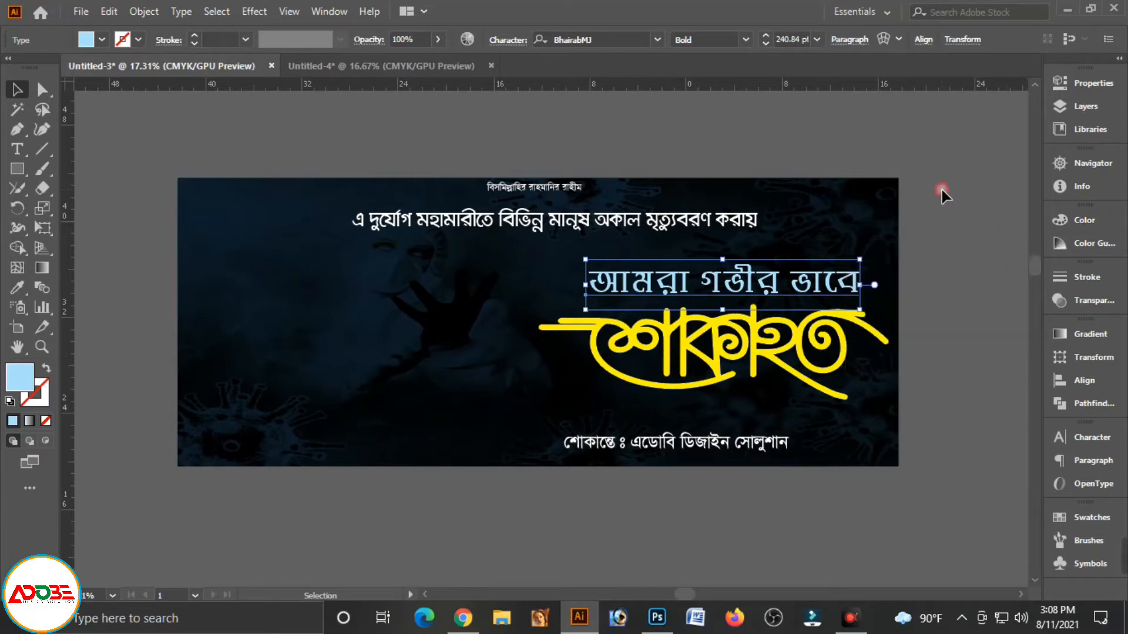
Shift the "আমরা গভীর ভাবে" line slightly left above the yellow lettering
left_click(754, 291)
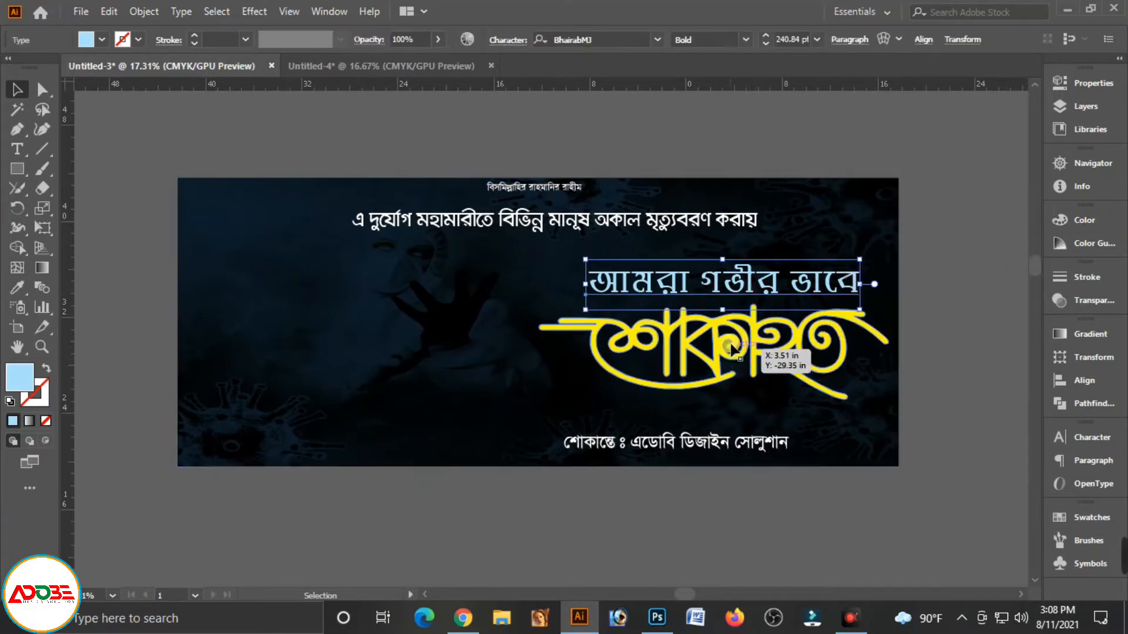
left_click_drag(781, 294, 772, 294)
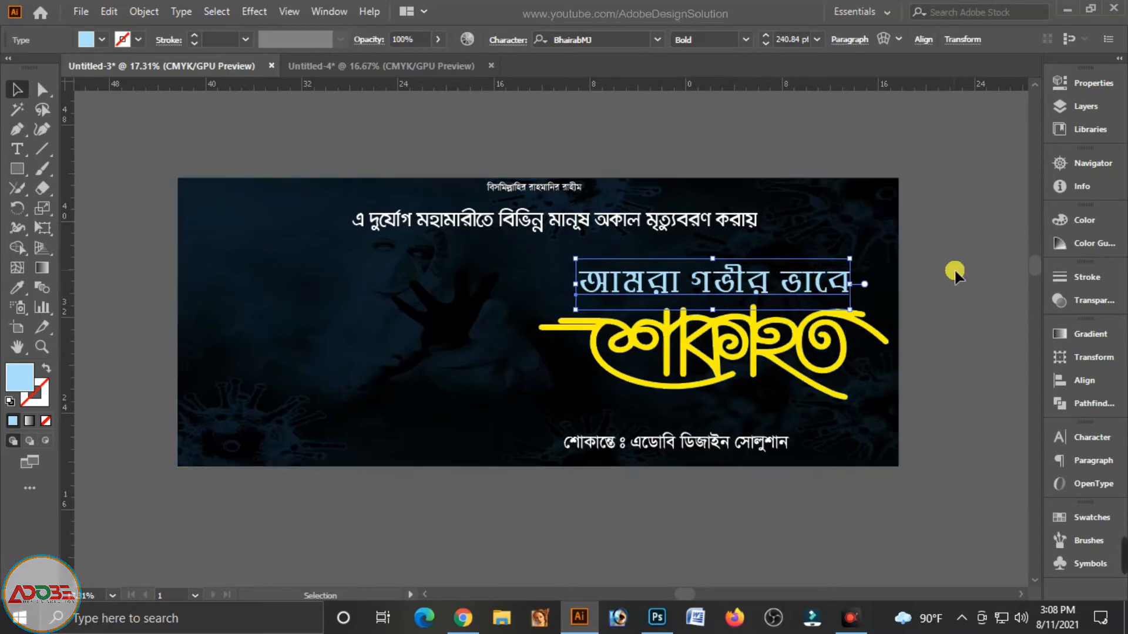
left_click(960, 344)
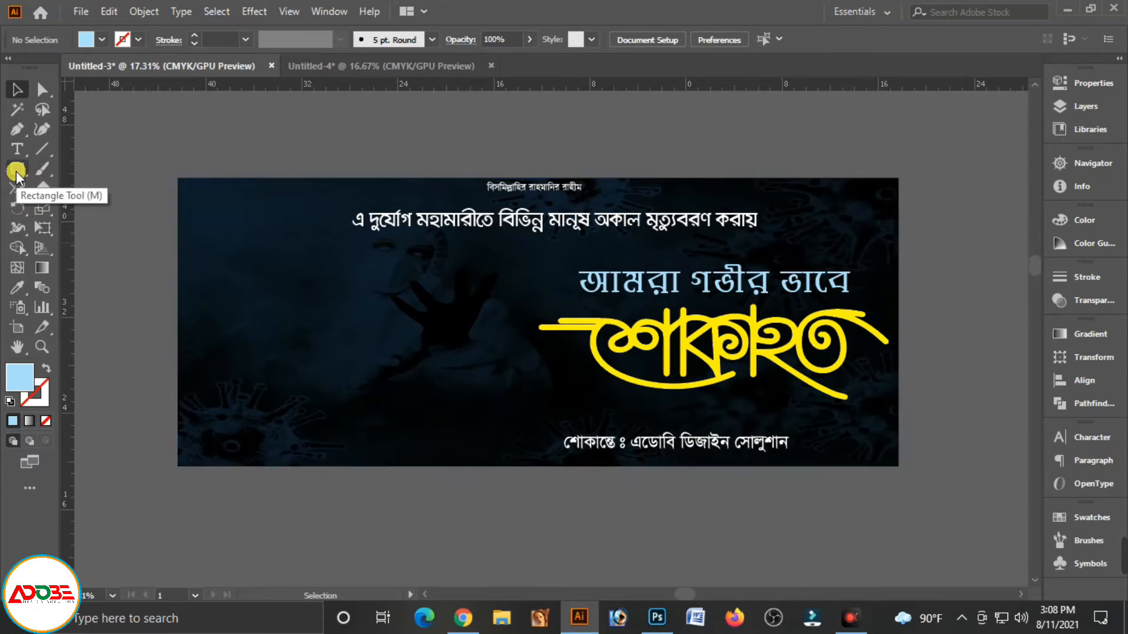
Draw a circle beside the banner's right edge with the Ellipse tool and fill it white
left_click_drag(15, 171, 79, 206)
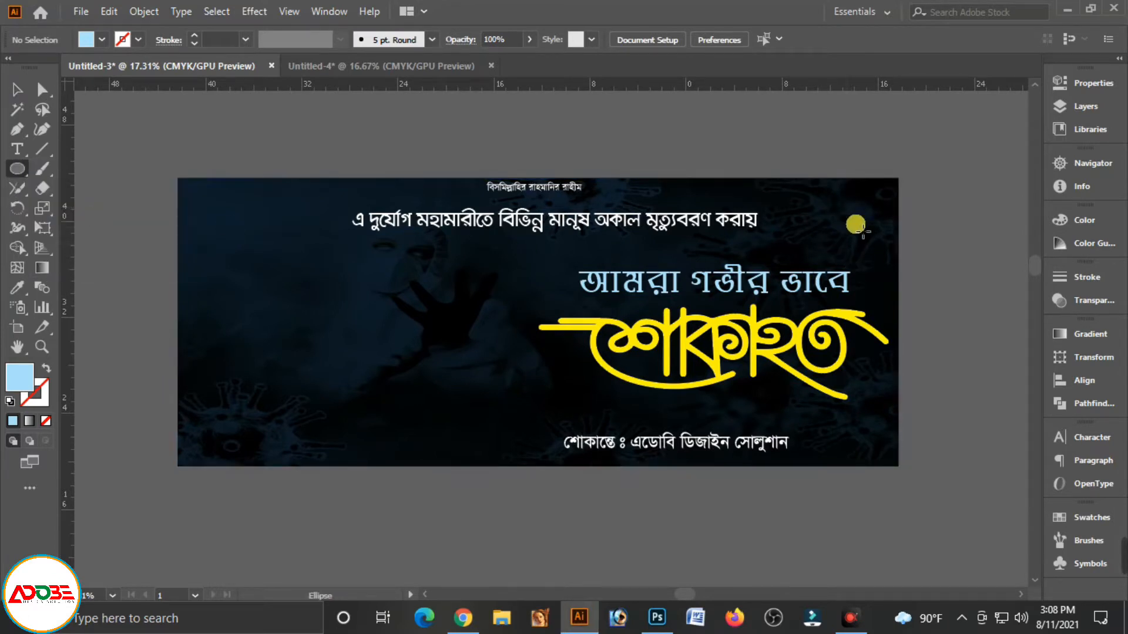
left_click_drag(963, 332, 1012, 374)
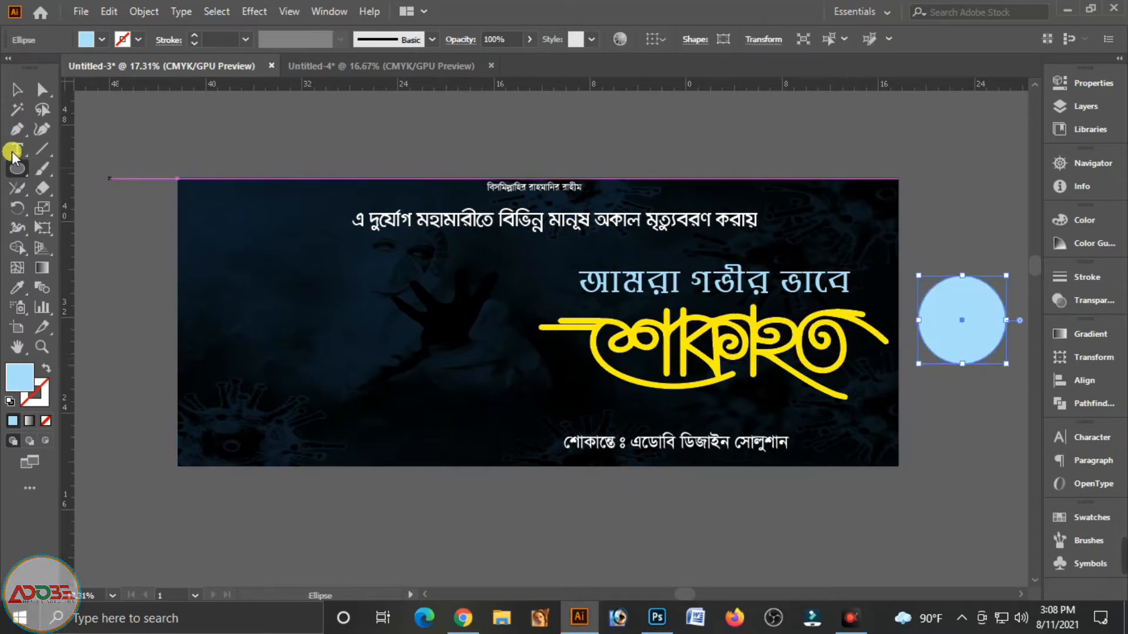
left_click(16, 90)
left_click(1083, 227)
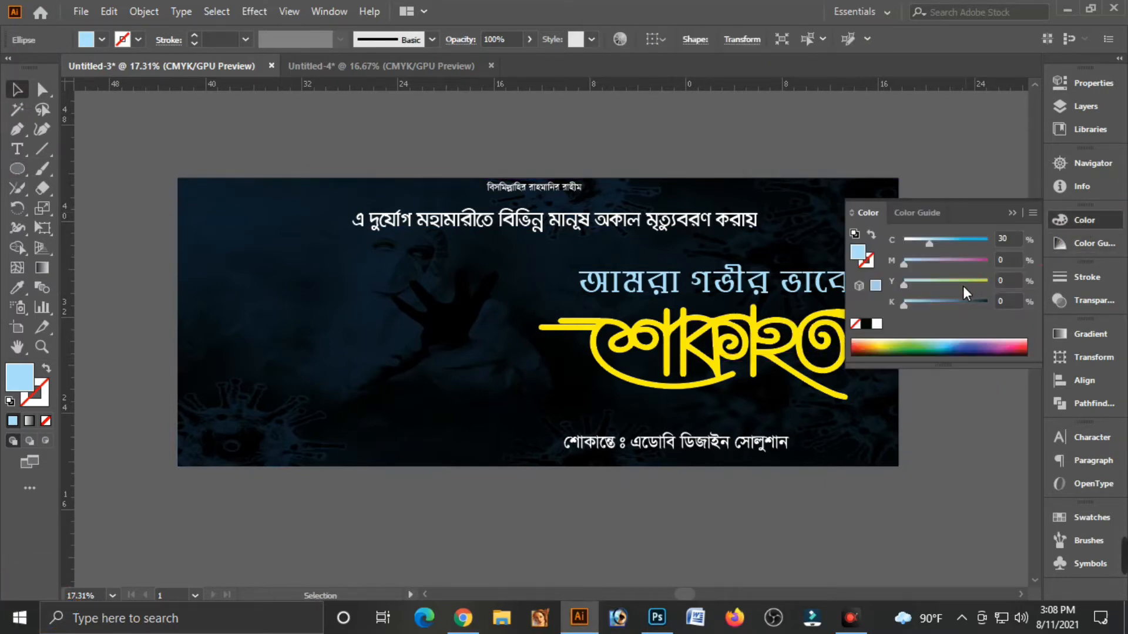
left_click(876, 324)
left_click(1012, 213)
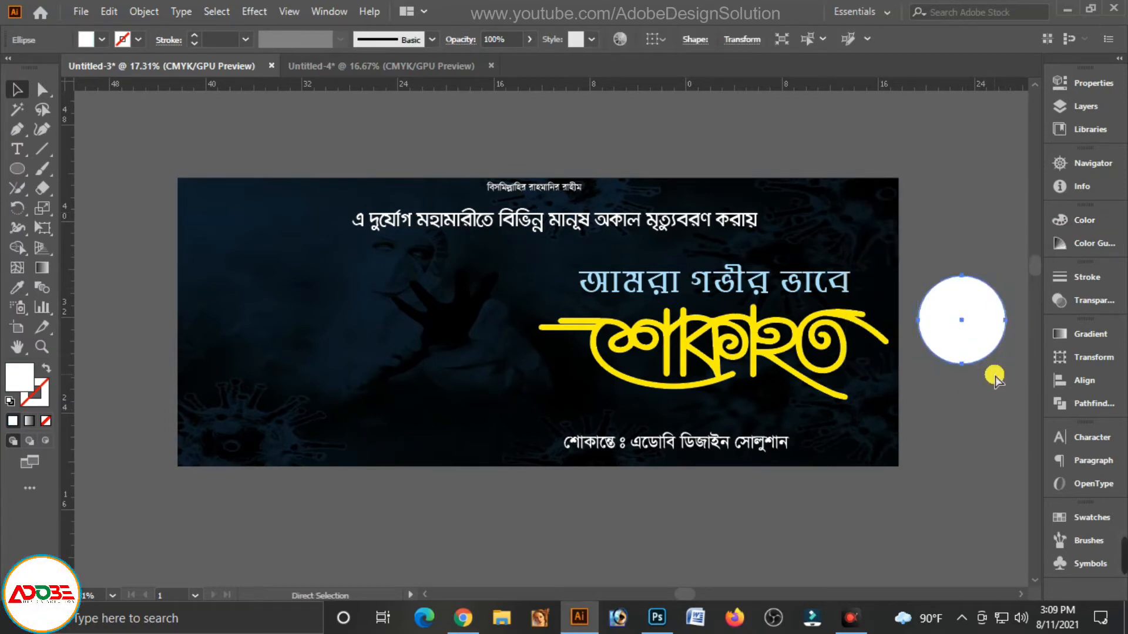
Make two concentric smaller copies inside the white circle, the first about 6.4 in wide and the second smaller still
left_click_drag(1008, 365, 1004, 365)
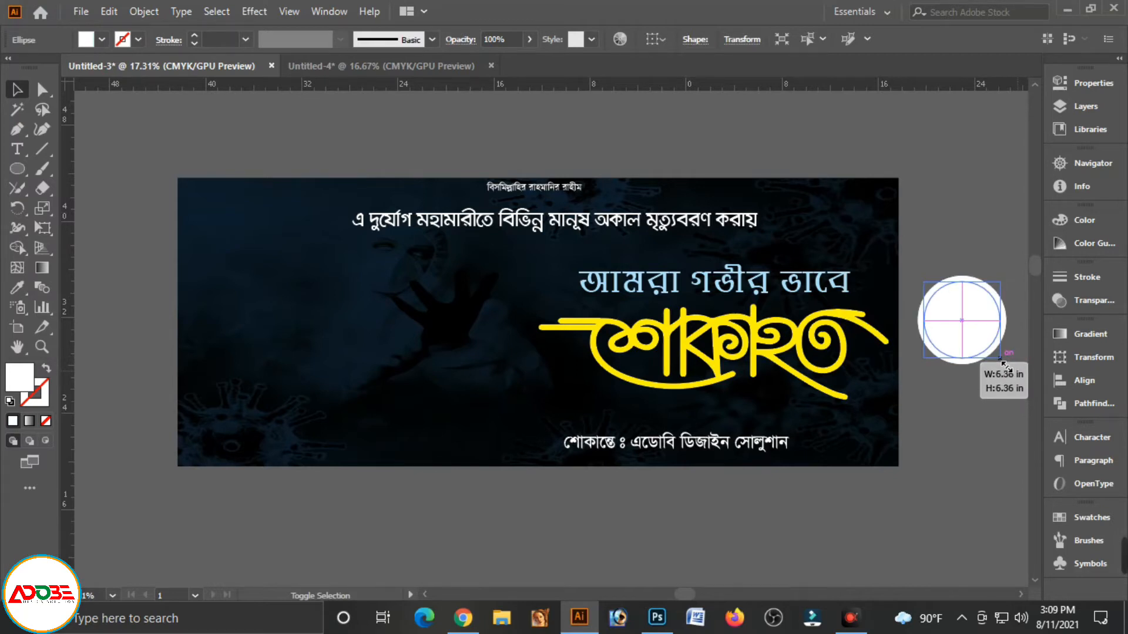
left_click_drag(1004, 365, 999, 360)
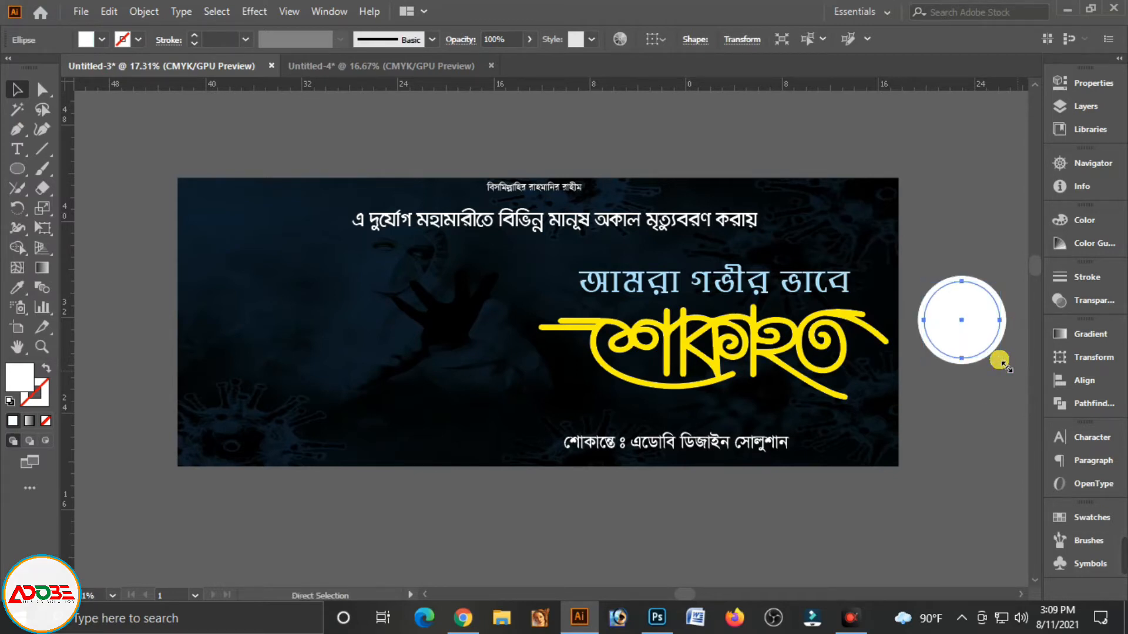
left_click_drag(1004, 364, 968, 363)
Turn the two outer circles into unfilled rings with a white stroke, keeping the innermost circle solid white
left_click(991, 398)
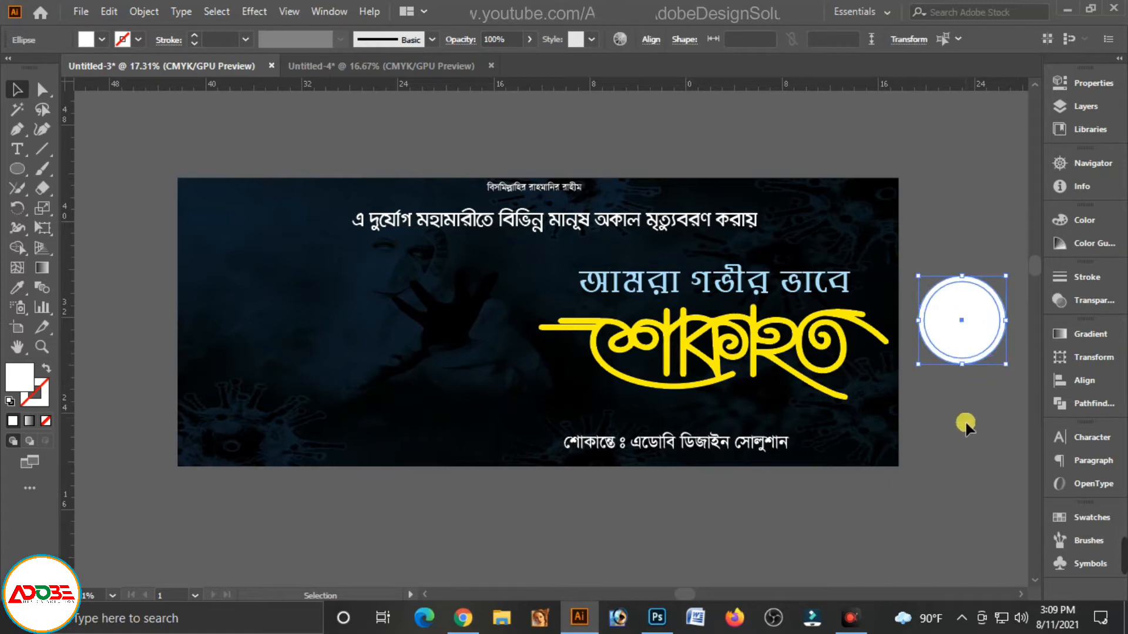
left_click(50, 370)
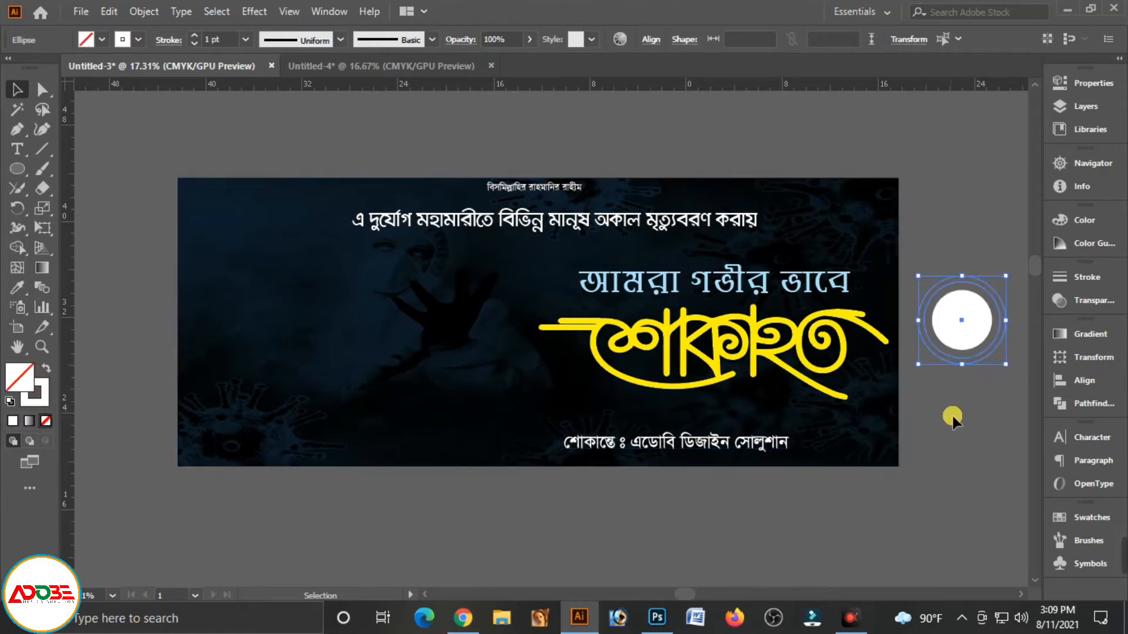
left_click(1001, 387)
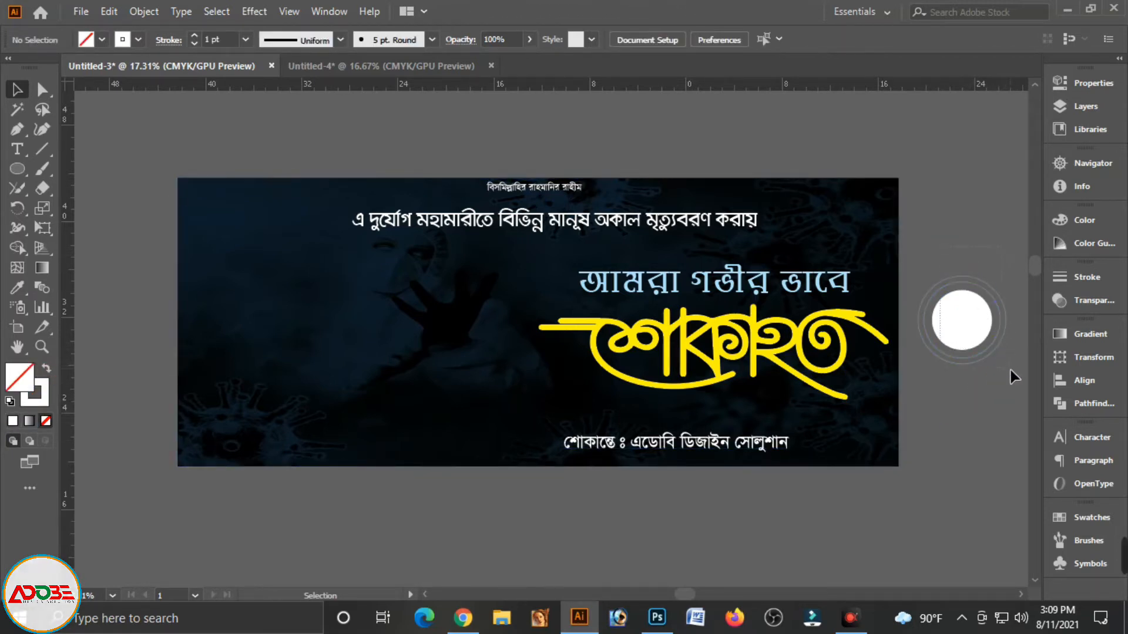
Move the three concentric circles into the banner's upper-right corner, scaled down to fit there
left_click_drag(975, 342, 898, 278)
left_click_drag(863, 238, 862, 228)
left_click(869, 282)
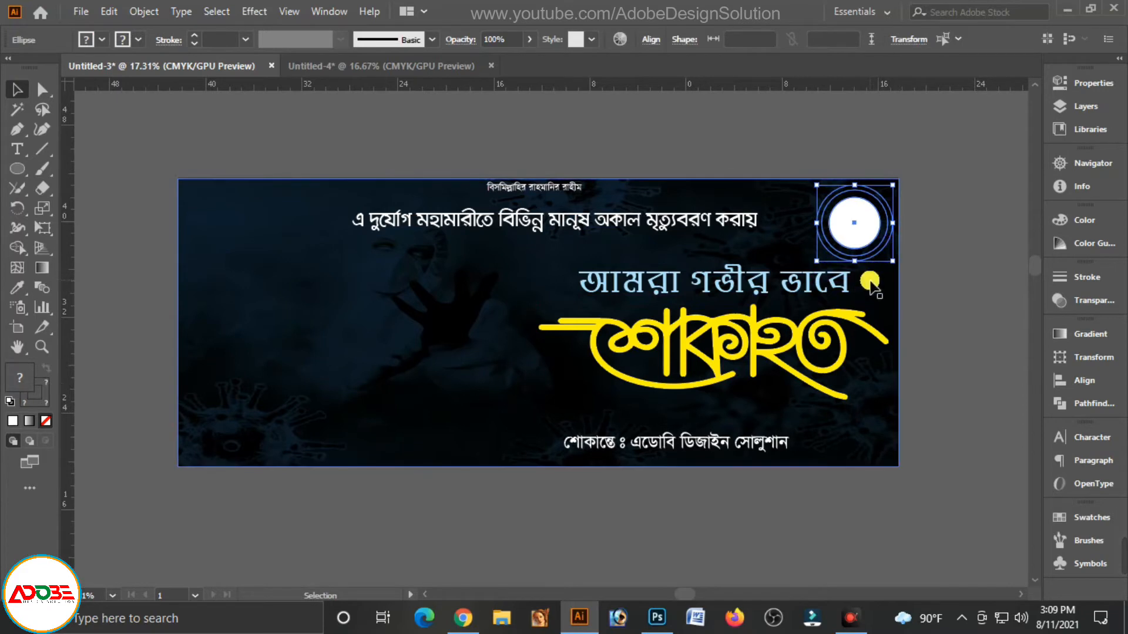
key("Left")
key("Left")
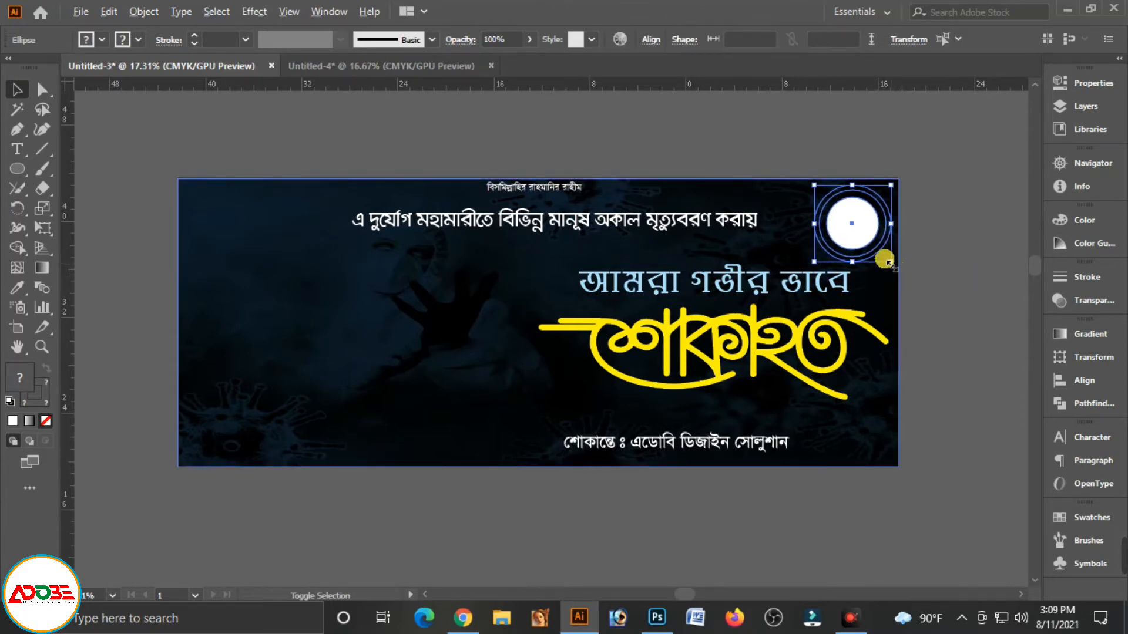
Shrink the concentric circles a little more about their centre and set the two outer rings' stroke to 3 pt
scroll(755, 151, "up", 3)
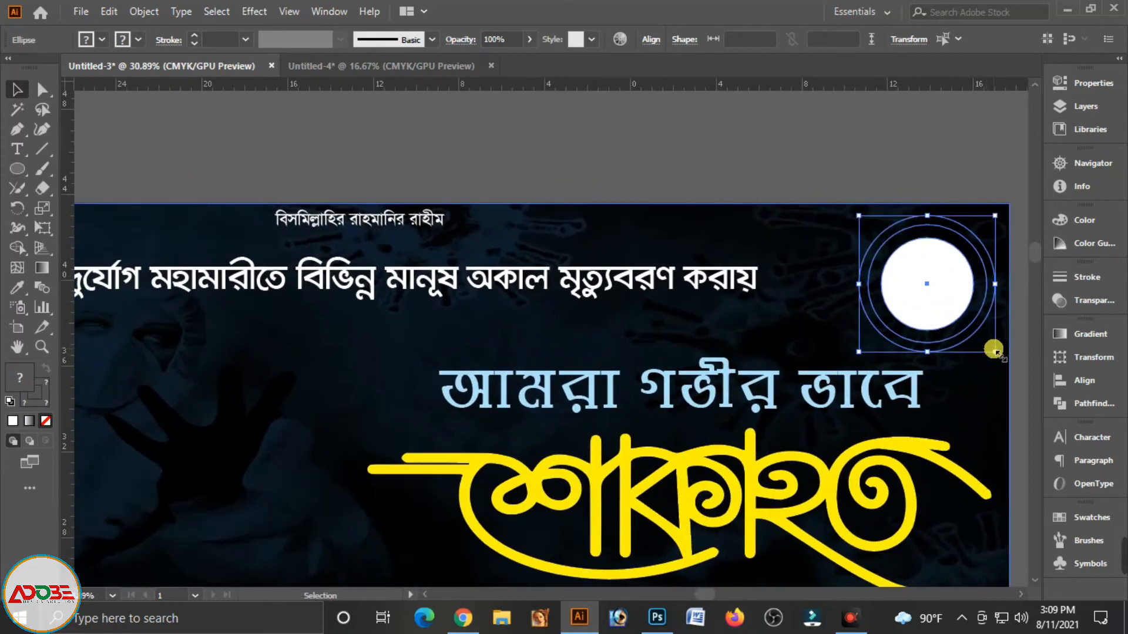
left_click_drag(993, 348, 986, 342)
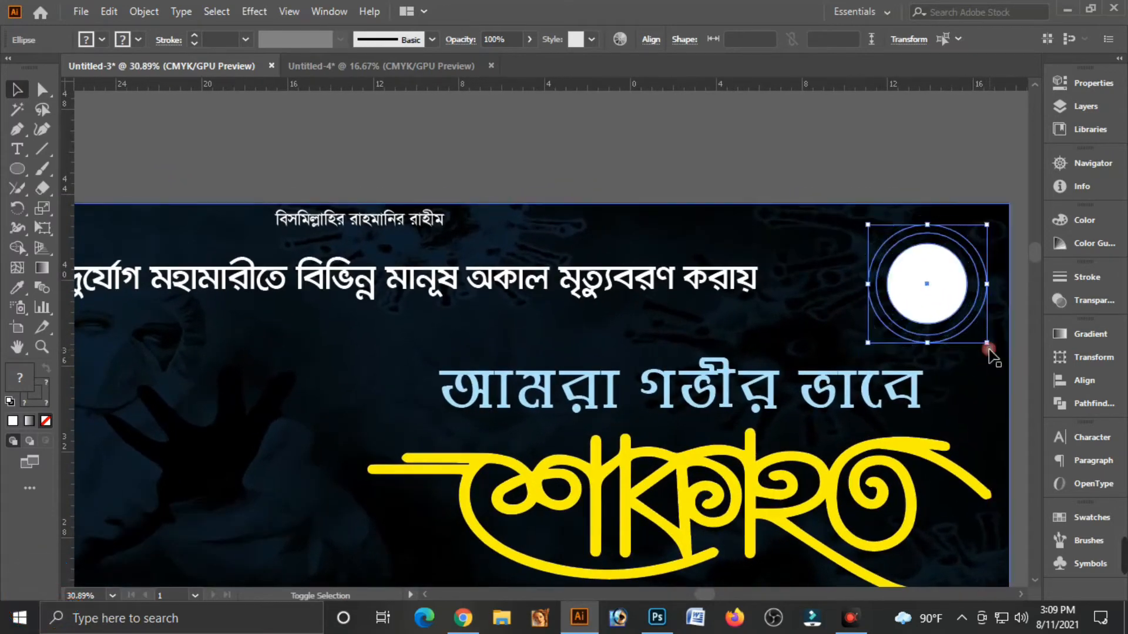
left_click(938, 295)
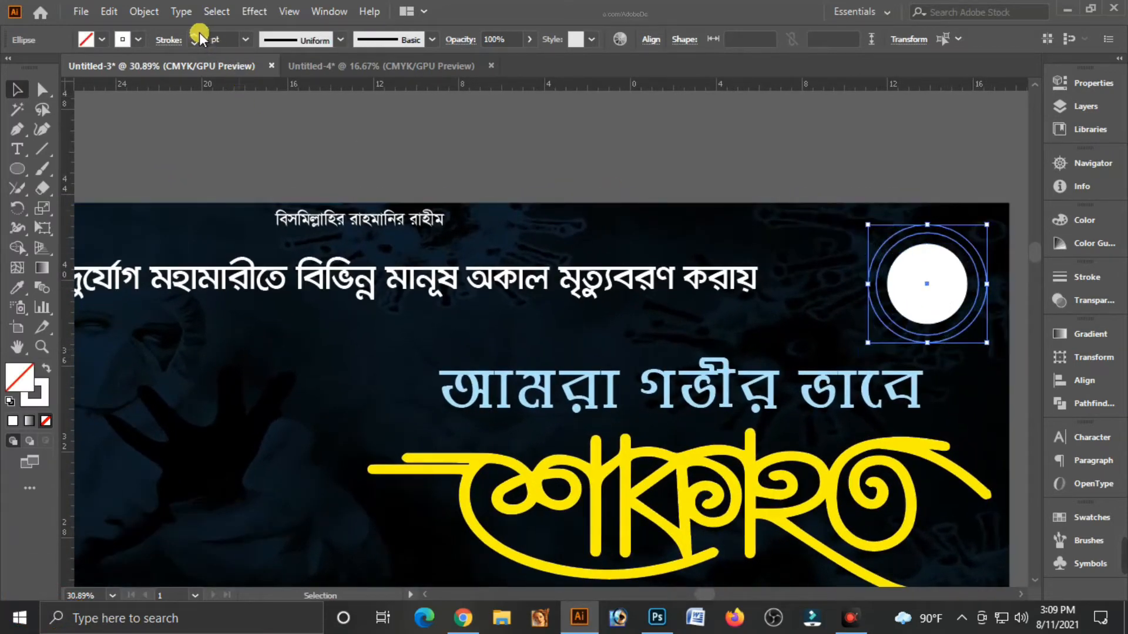
left_click(639, 147)
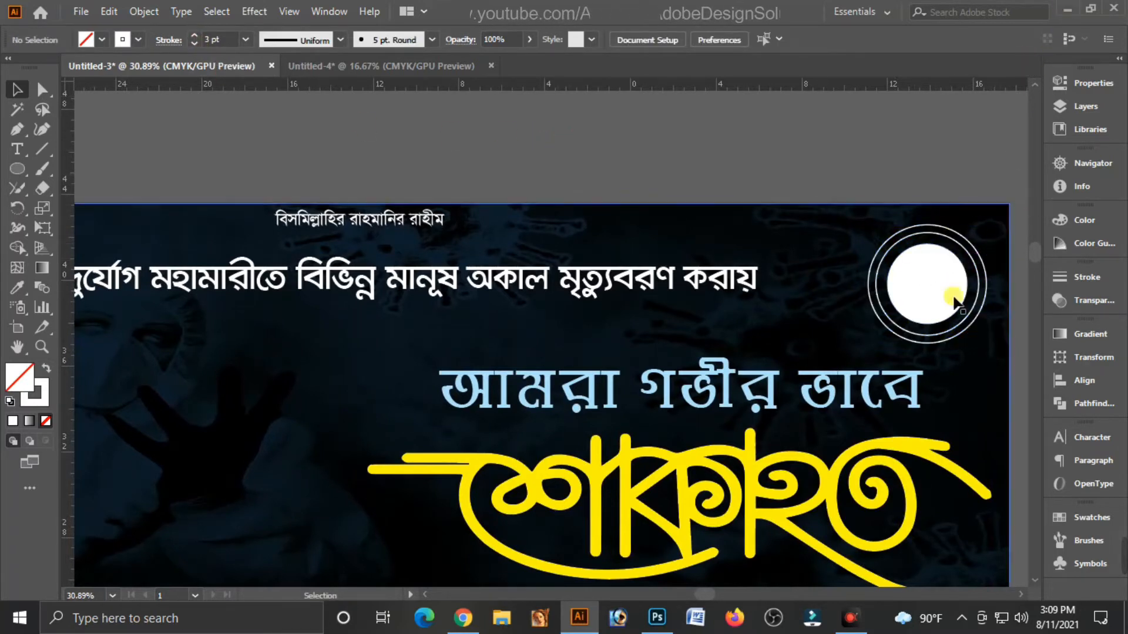
Place the Covid-19 virus image from the desktop over the circles in the banner's corner and embed it
left_click(1064, 13)
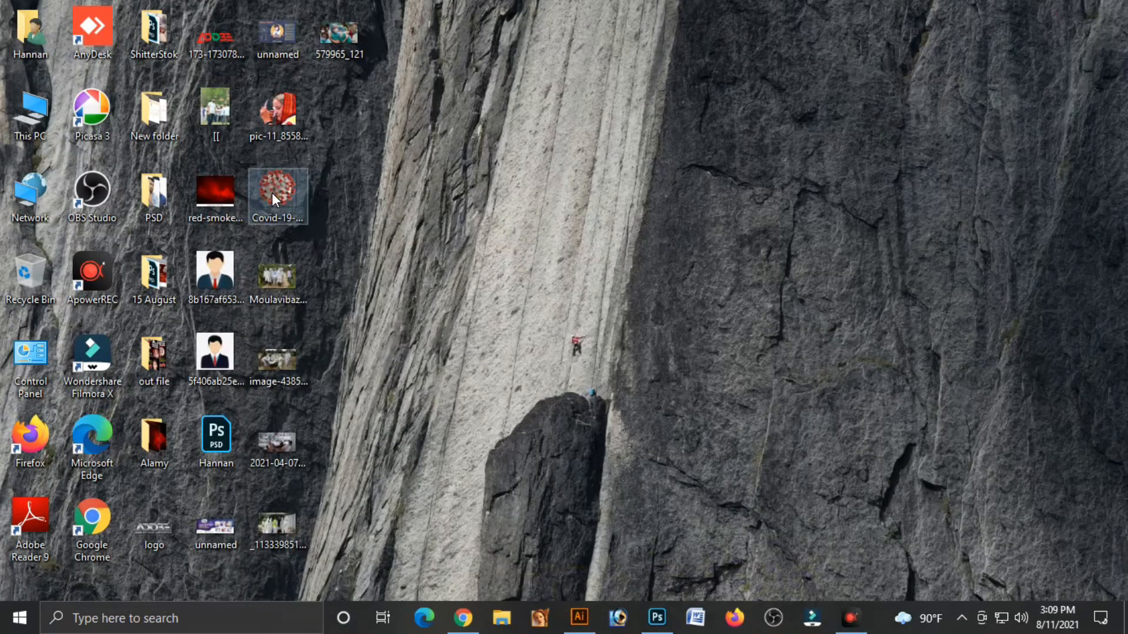
left_click_drag(272, 193, 707, 476)
left_click_drag(584, 600, 610, 571)
mouse_move(918, 267)
left_mouse_down()
mouse_move(911, 232)
mouse_move(922, 273)
left_mouse_up()
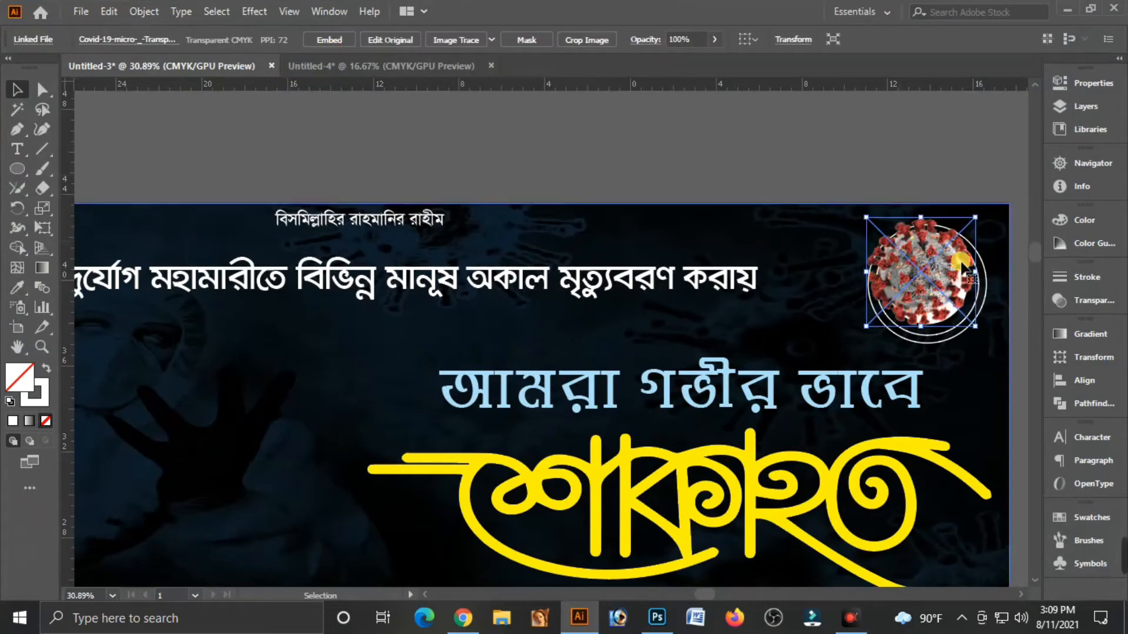
left_click(321, 38)
Scale the virus image down to fit inside the solid white circle and centre it there
left_click_drag(919, 304, 918, 295)
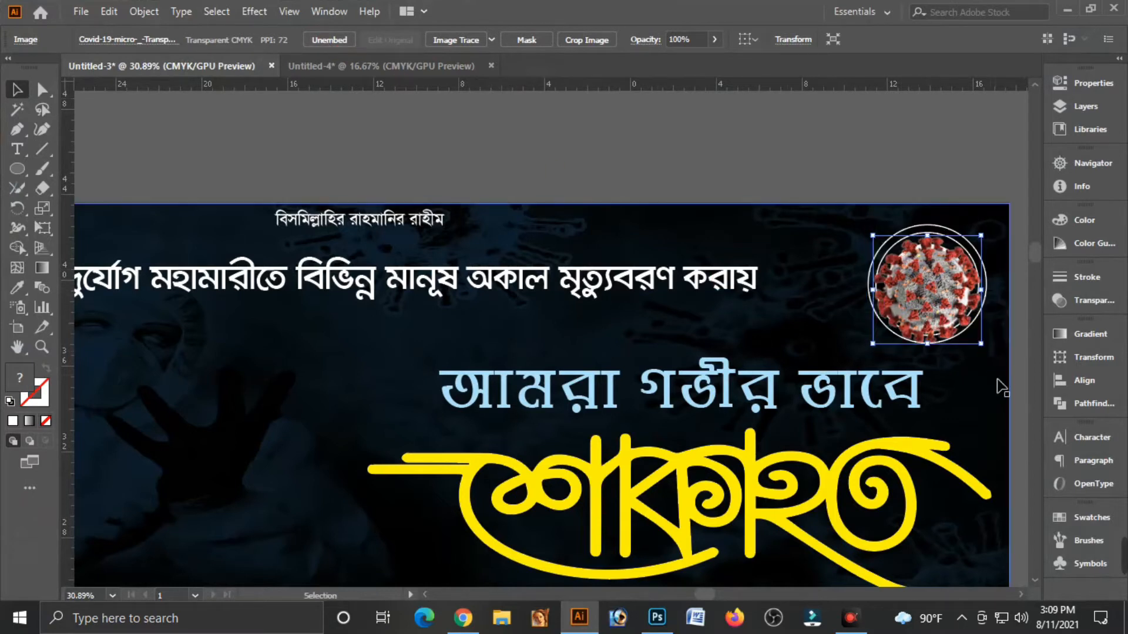
left_click_drag(985, 348, 961, 328)
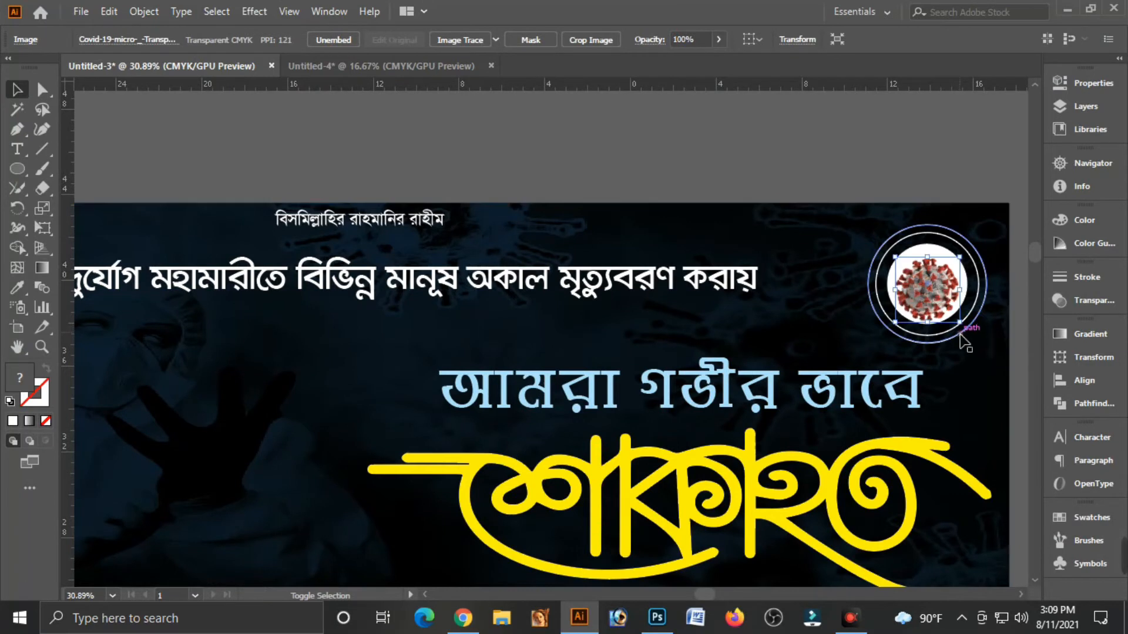
left_click_drag(931, 285, 931, 281)
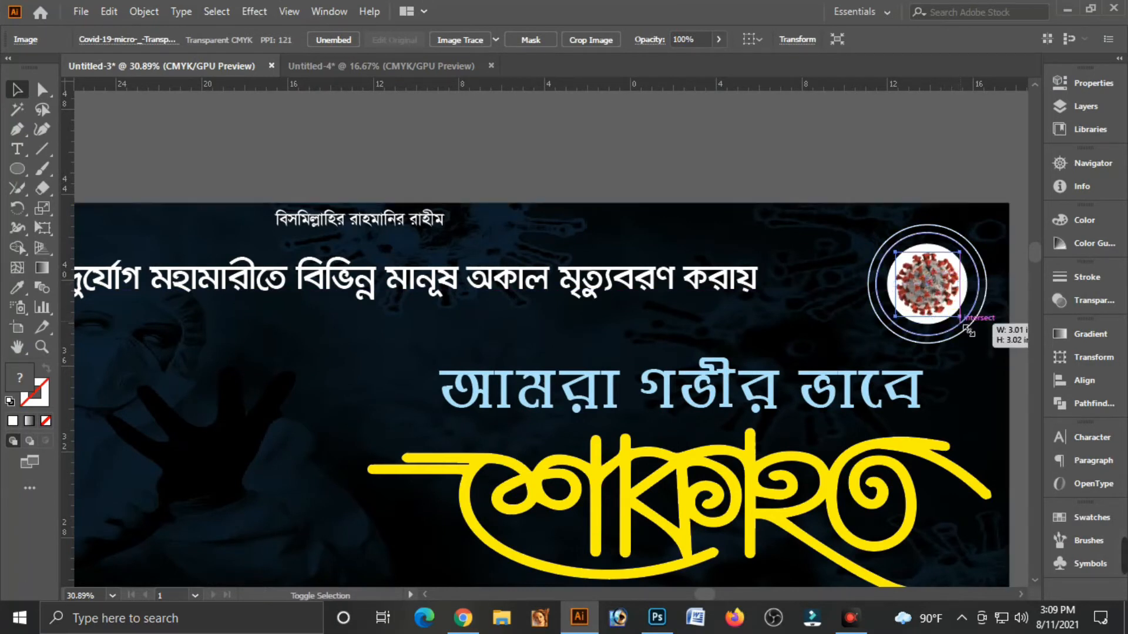
left_click_drag(968, 331, 966, 331)
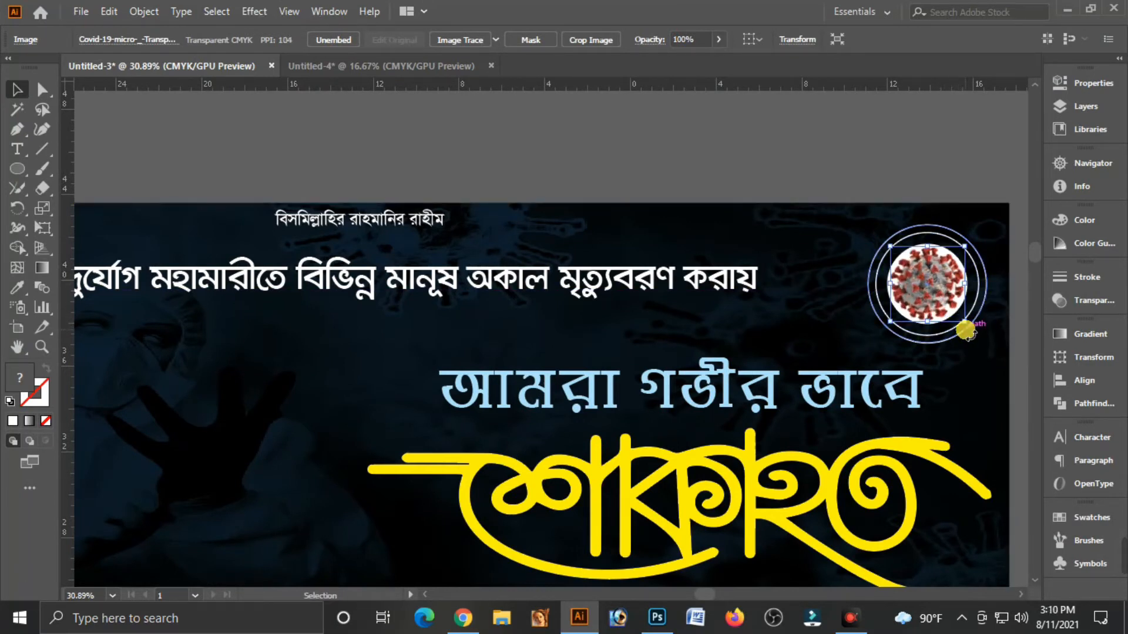
key("Down")
key("Down")
key("Down")
key("Down")
key("Down")
key("Right")
key("Right")
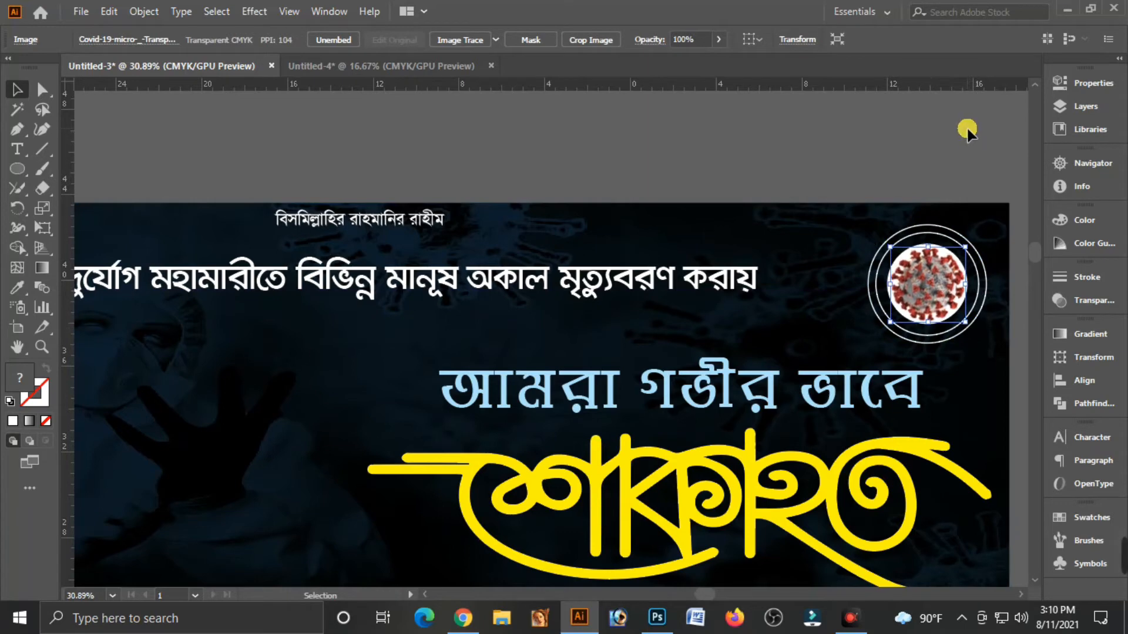
left_click(966, 126)
left_click(933, 299)
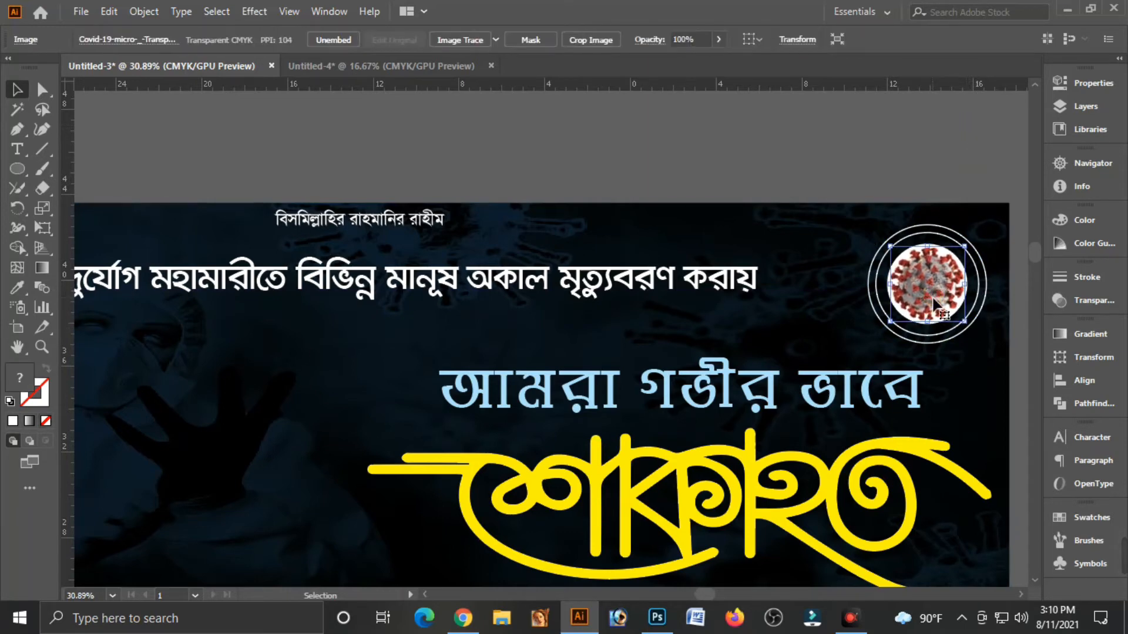
left_click(942, 153)
Draw a large circle in the banner's upper-left area with the Ellipse tool and fill it white
key("ctrl+minus")
key("ctrl+minus")
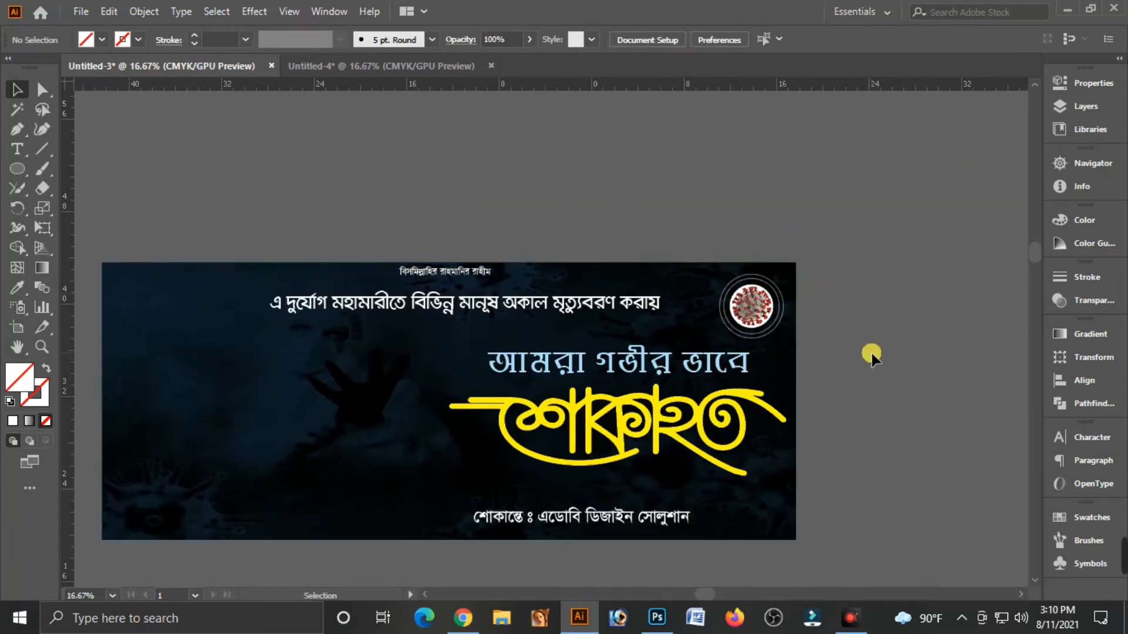
left_click_drag(556, 471, 636, 376)
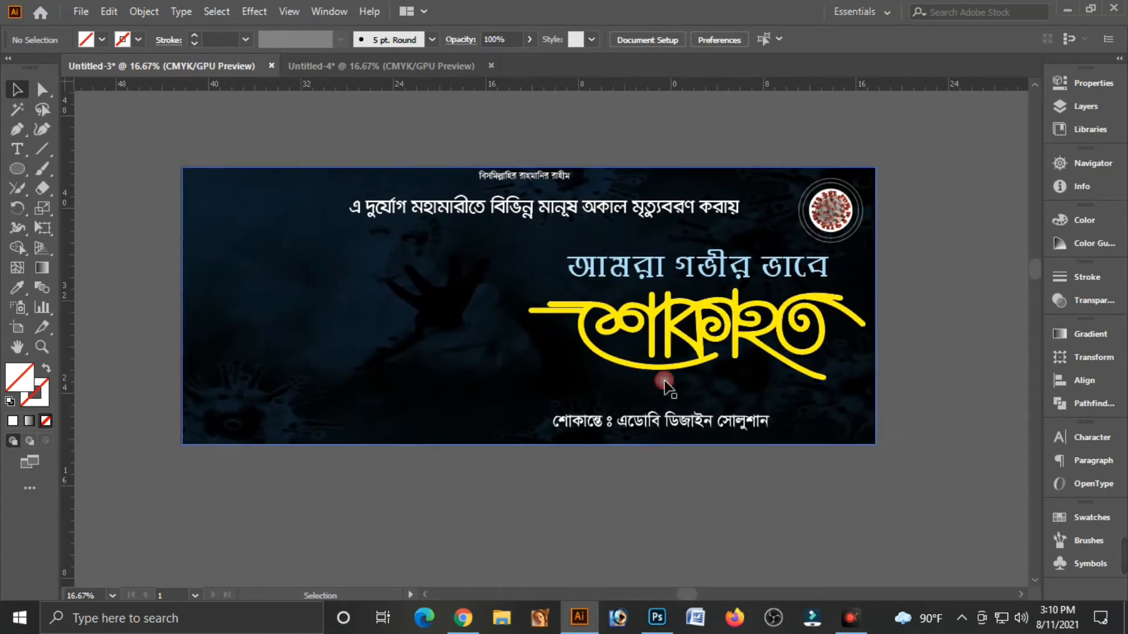
left_click(281, 302)
left_click(13, 169)
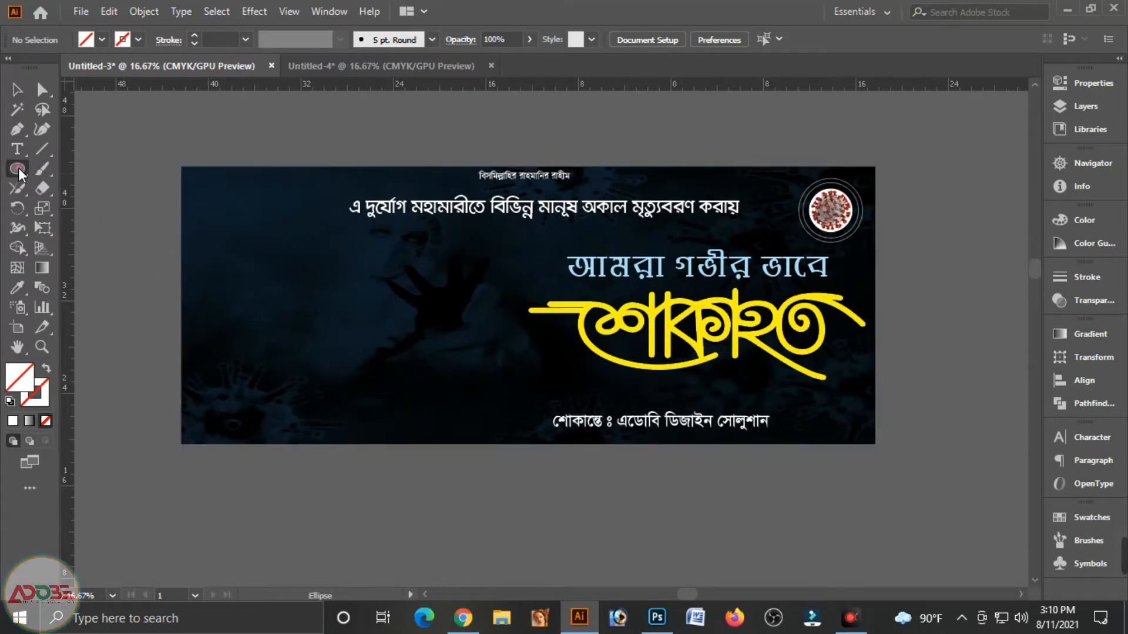
left_click(13, 171)
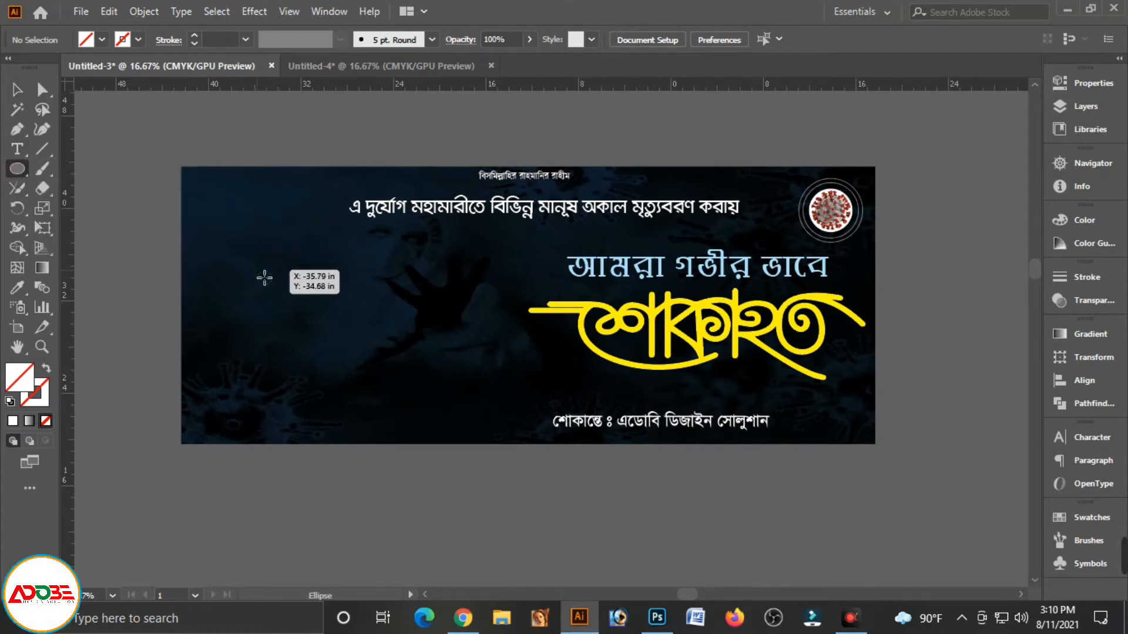
left_click_drag(264, 278, 331, 340)
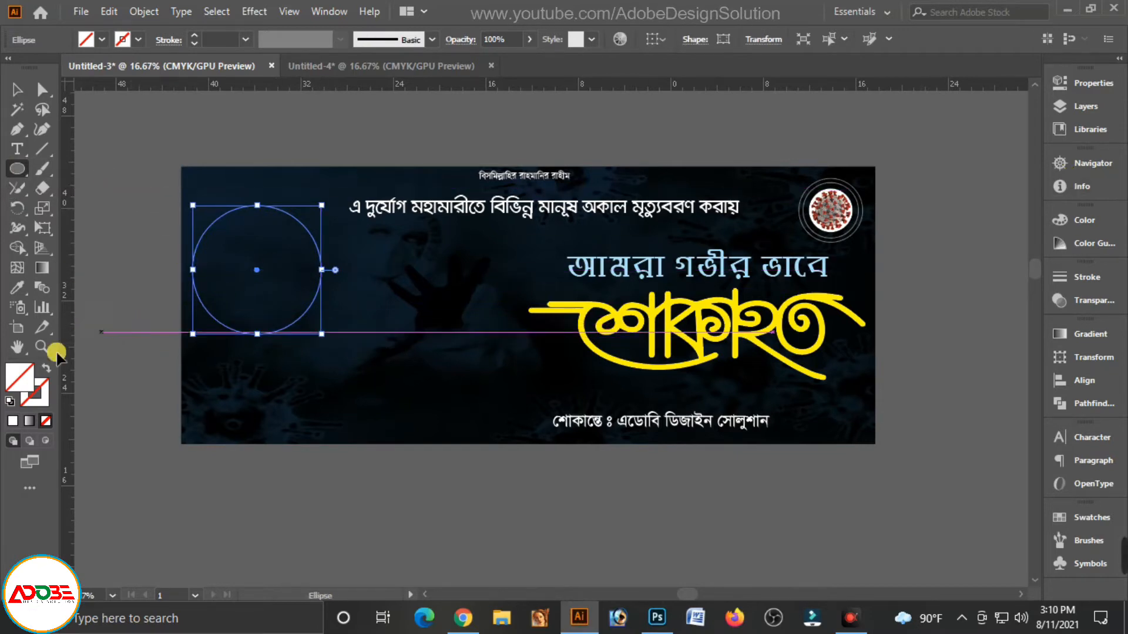
left_click(11, 421)
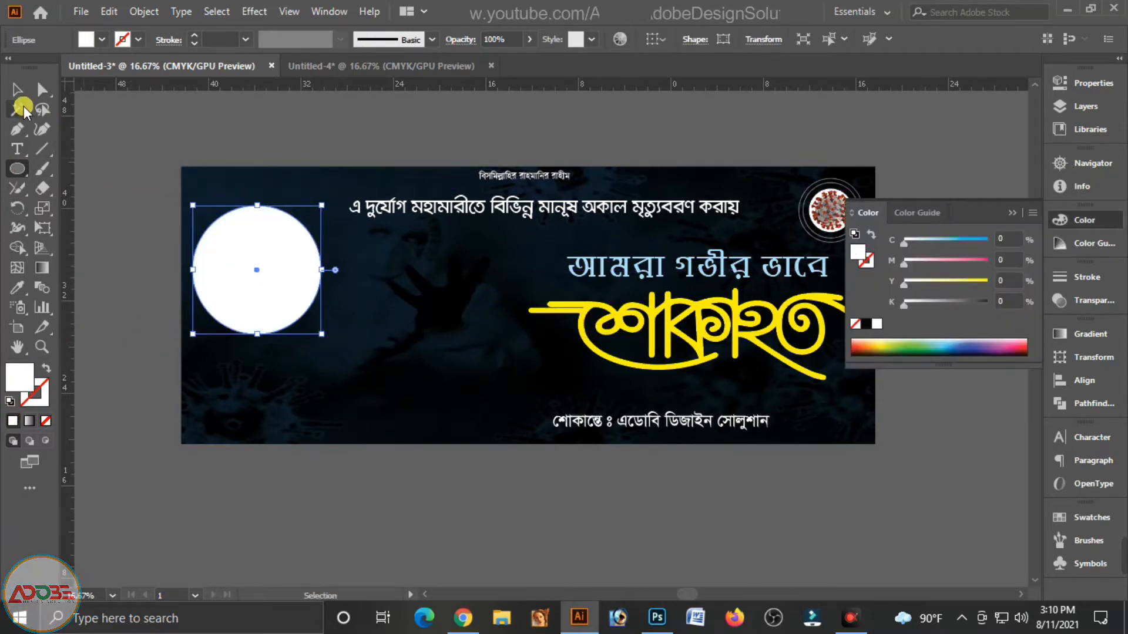
Duplicate the large white circle in place and shrink the copy slightly about its centre
left_click(17, 89)
left_click(106, 225)
left_click(256, 292)
key("ctrl+space")
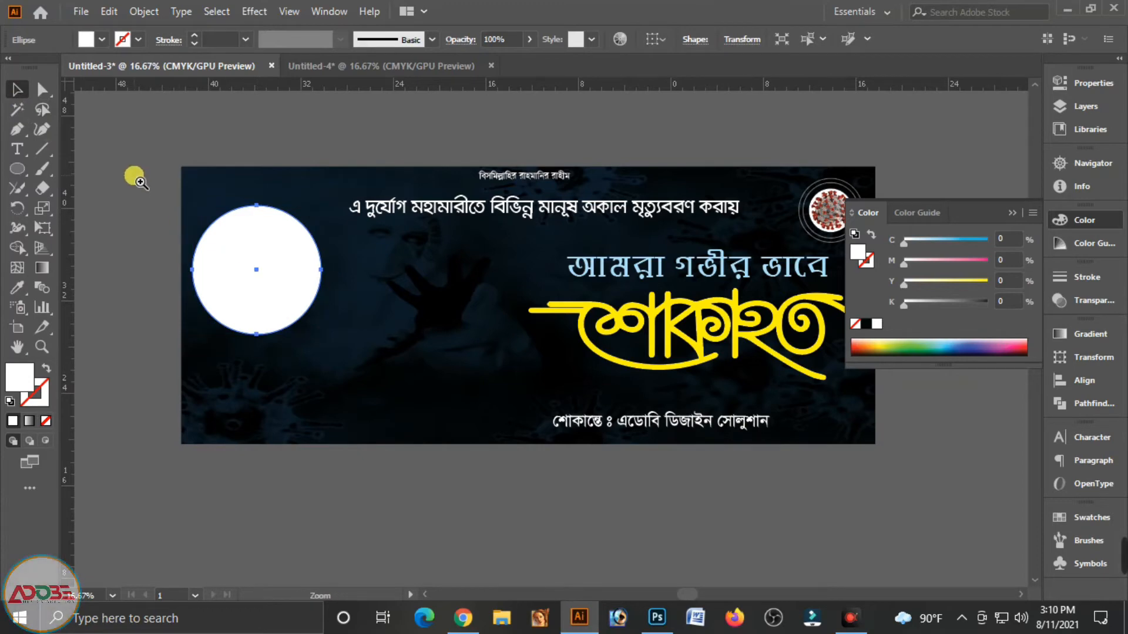
left_click_drag(133, 176, 186, 218)
left_click(291, 280)
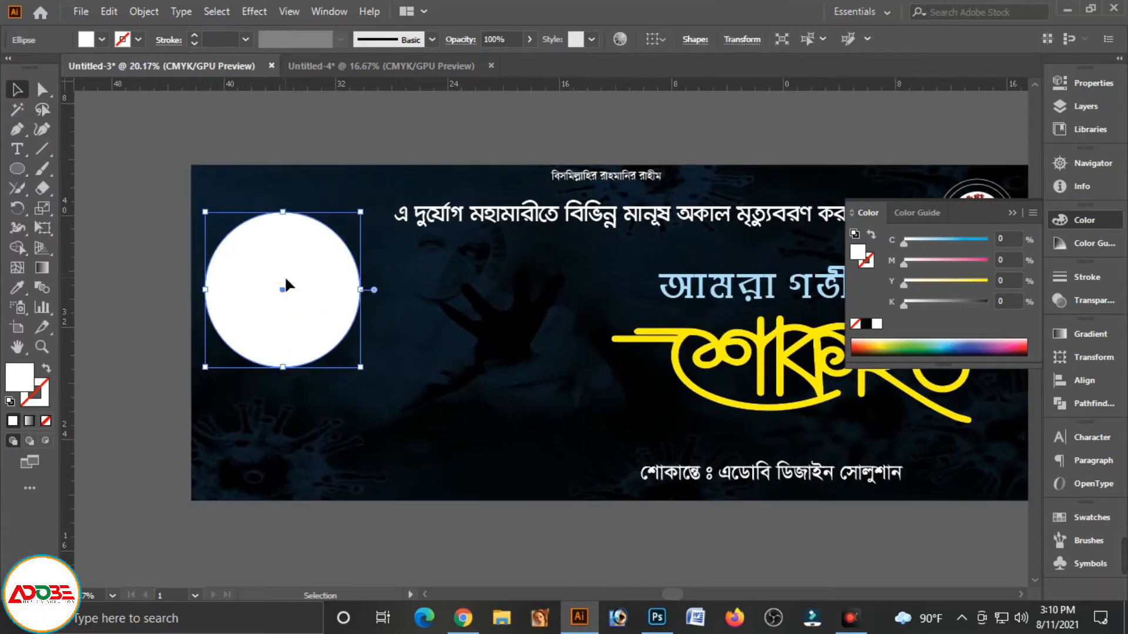
key("a")
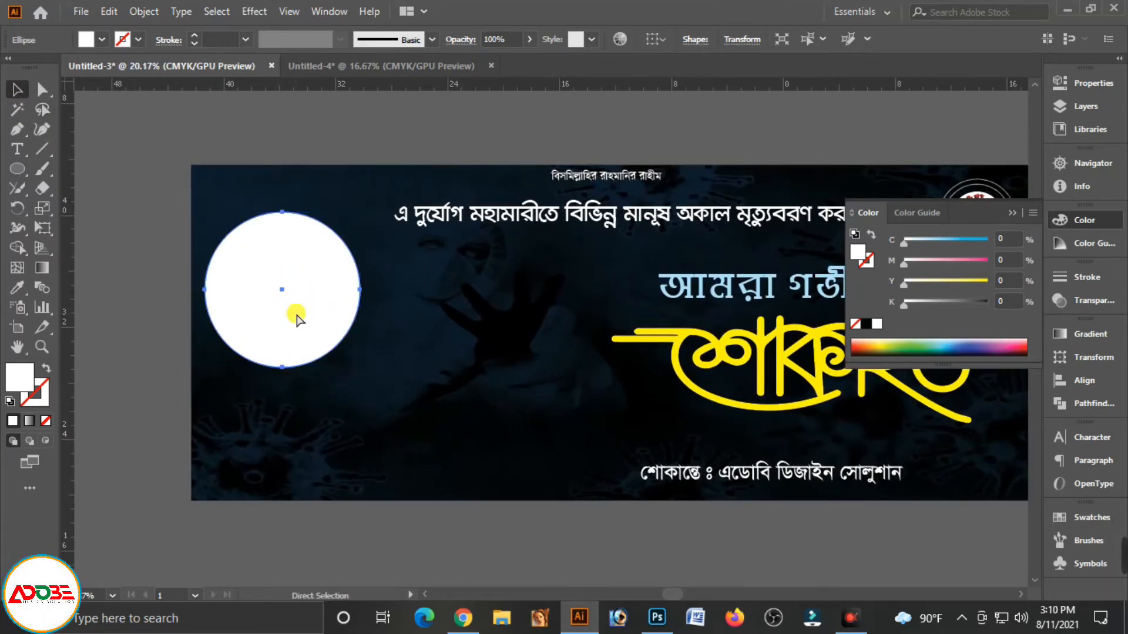
key("v")
left_click_drag(360, 369, 362, 367)
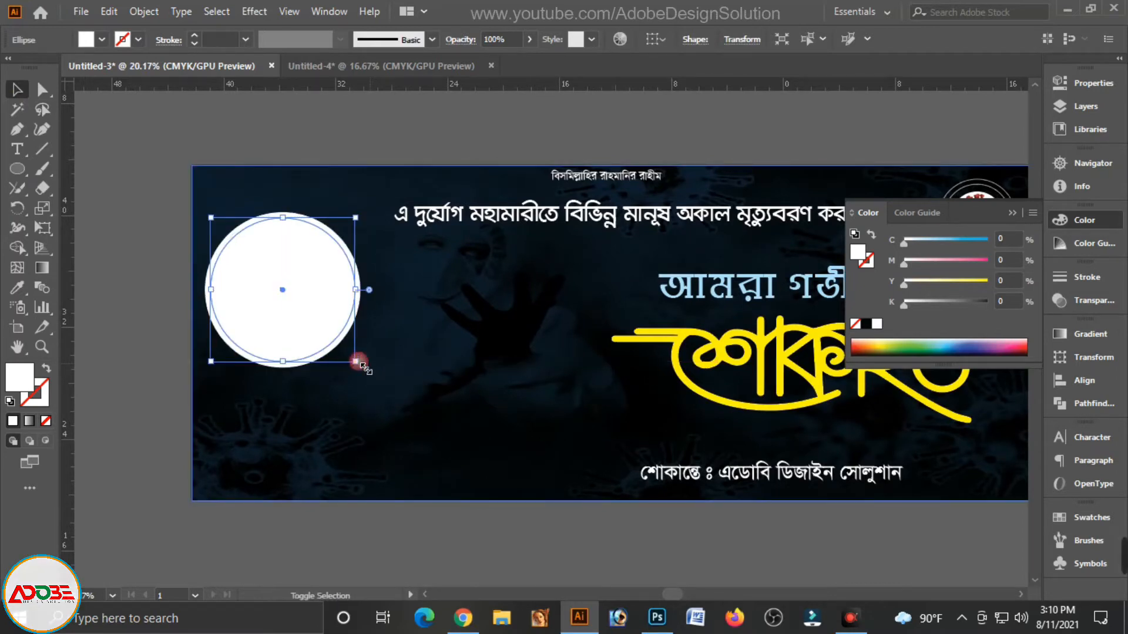
Fill the inner circle green with C 70, M 0, Y 100, K 0
left_click(971, 239)
left_click_drag(970, 279, 978, 288)
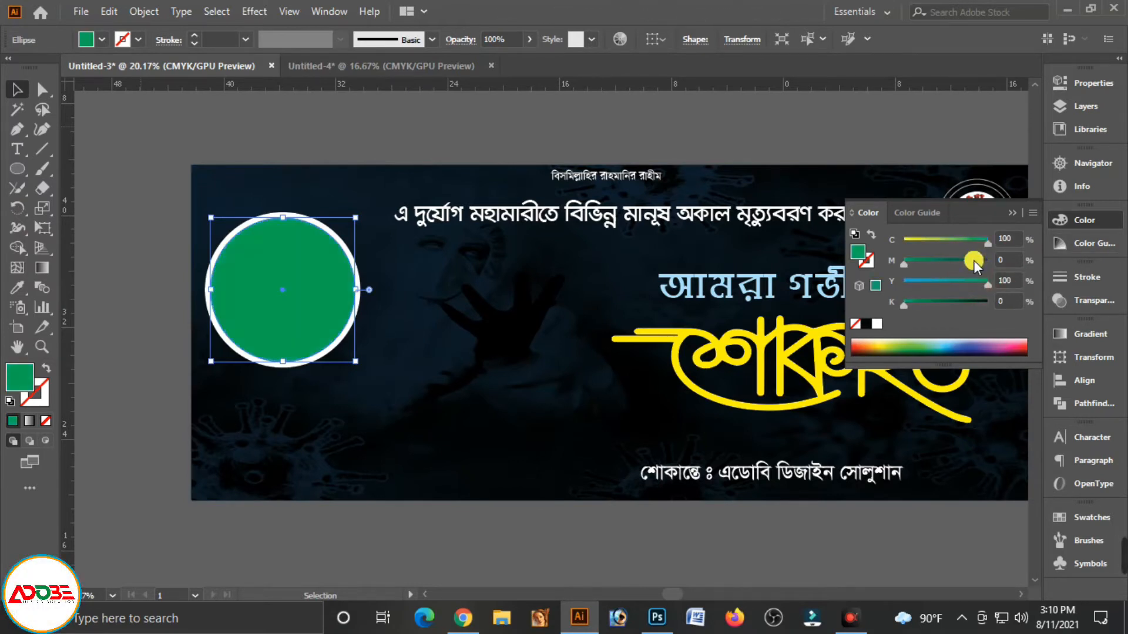
left_click_drag(959, 239, 967, 240)
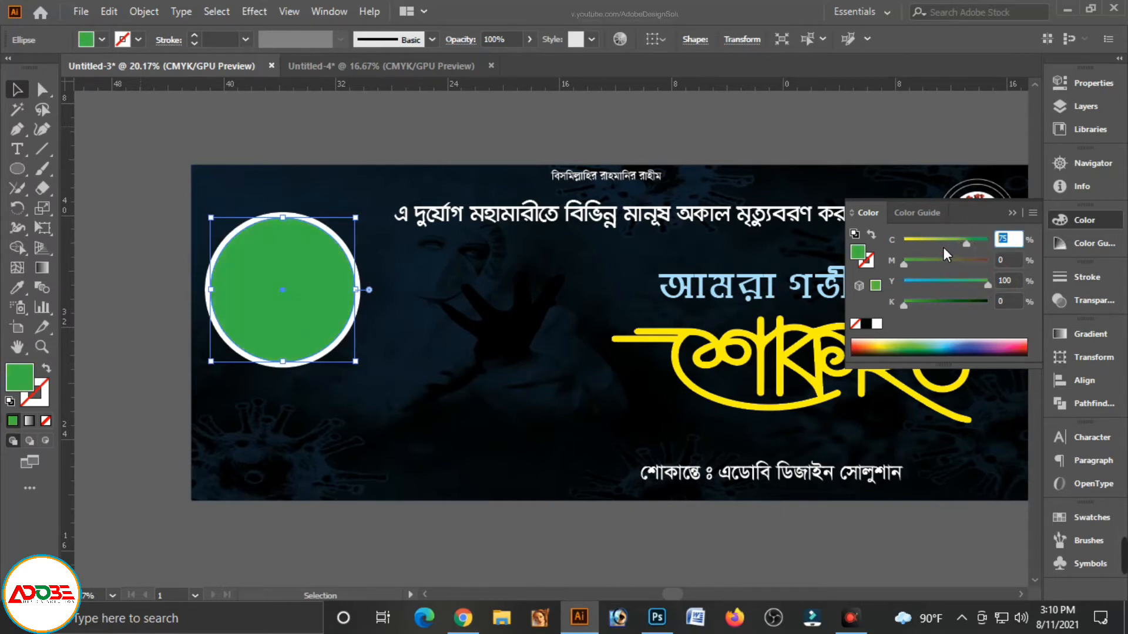
type("70")
key("Tab")
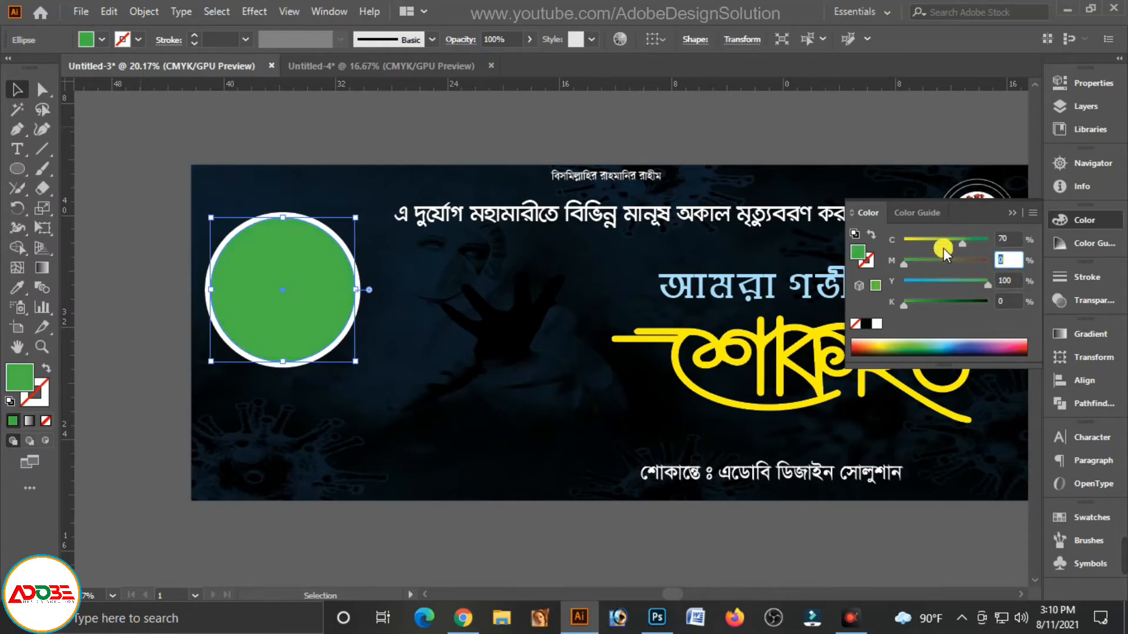
left_click(636, 121)
Duplicate the green circle, shrink the copy slightly about its centre and fill it white, leaving a thin green ring
left_click(320, 301)
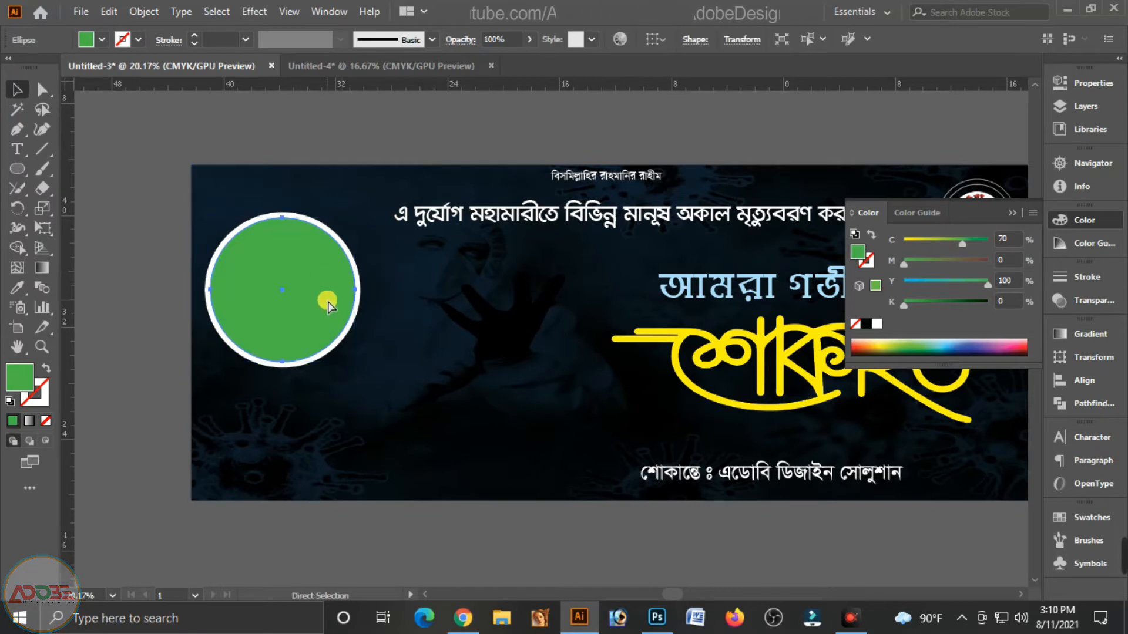
left_click_drag(355, 363, 352, 362)
left_click(877, 324)
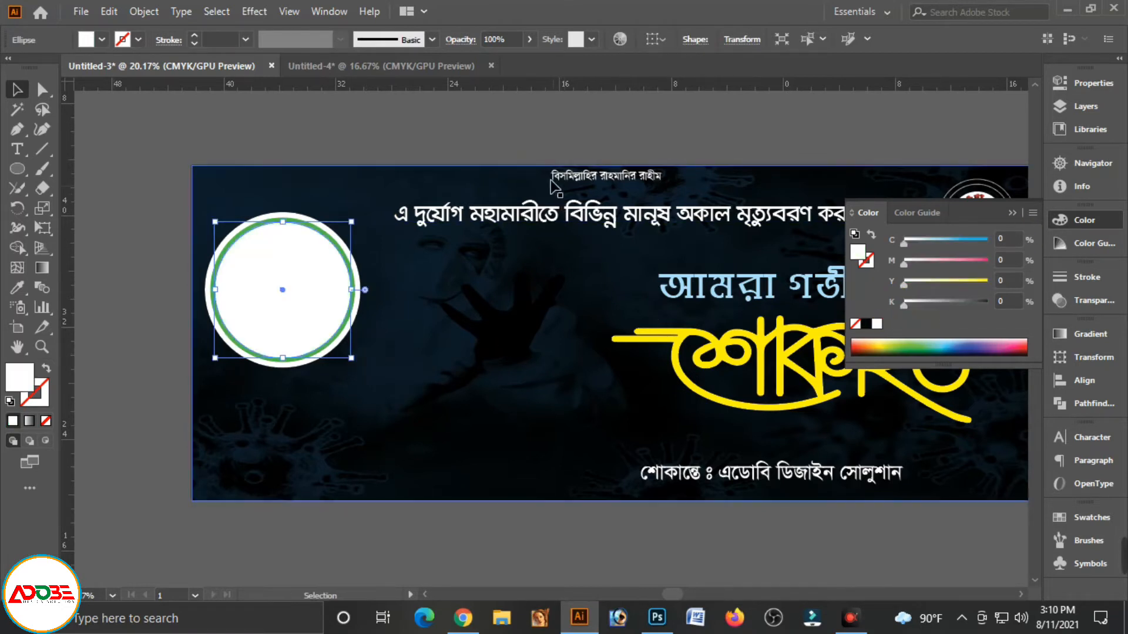
left_click(531, 139)
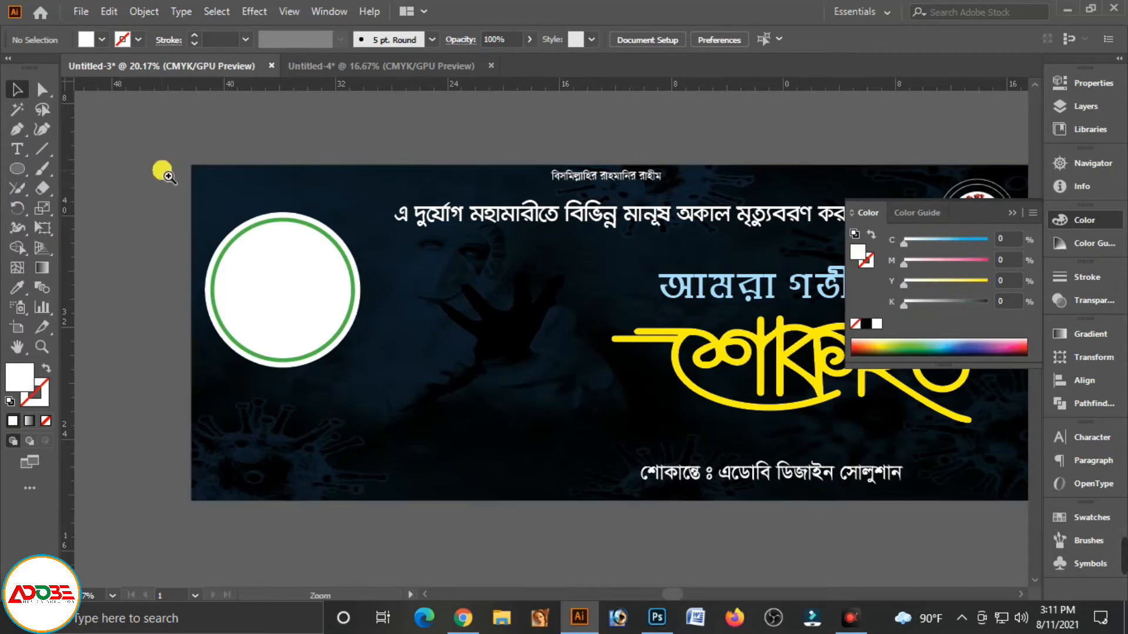
Shrink the outermost white circle slightly about its centre so its border around the green ring gets thinner
scroll(158, 171, "up", 3)
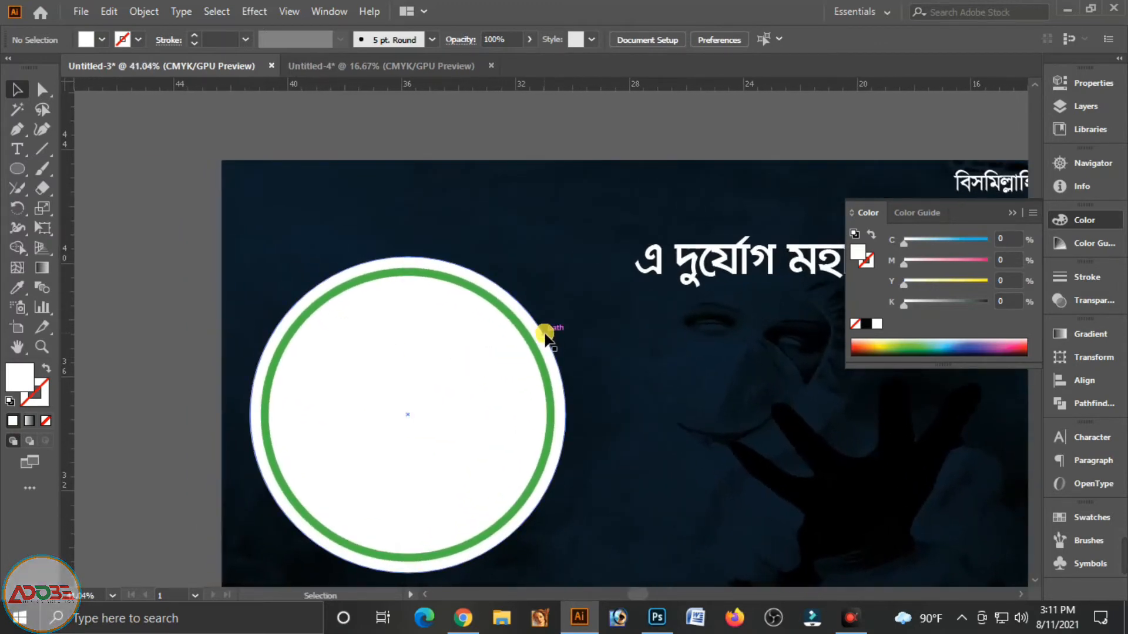
left_click(545, 338)
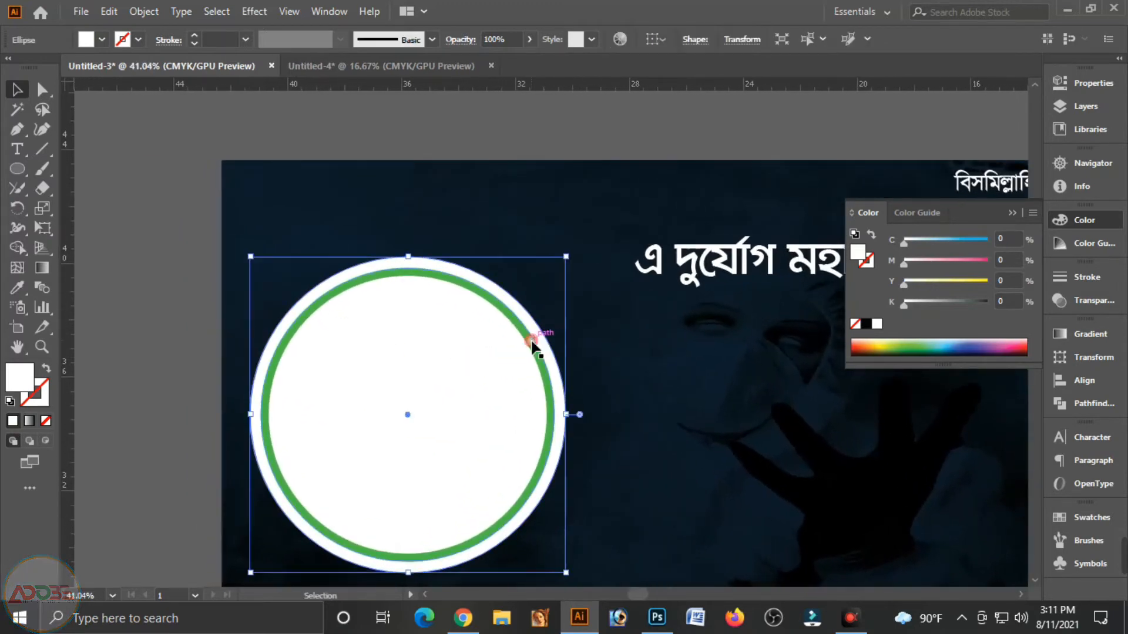
left_click_drag(568, 576, 566, 579)
left_click(141, 346)
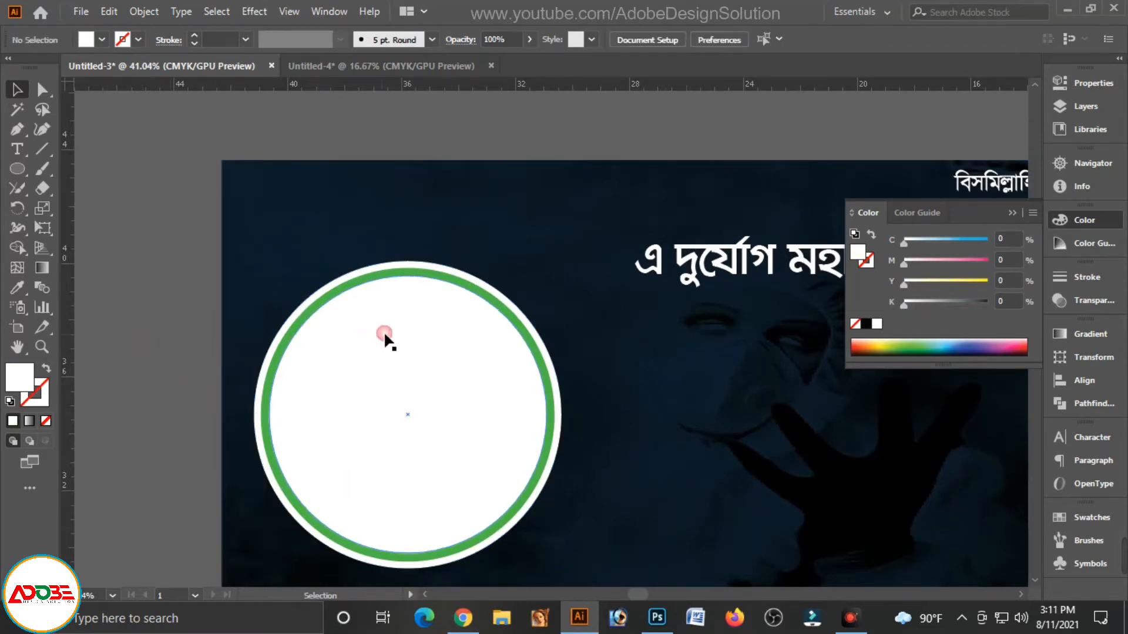
Select all three concentric circles together, stretch them horizontally into a wide oval frame and scale the frame down slightly
left_click(390, 269)
left_click(387, 310, "shift")
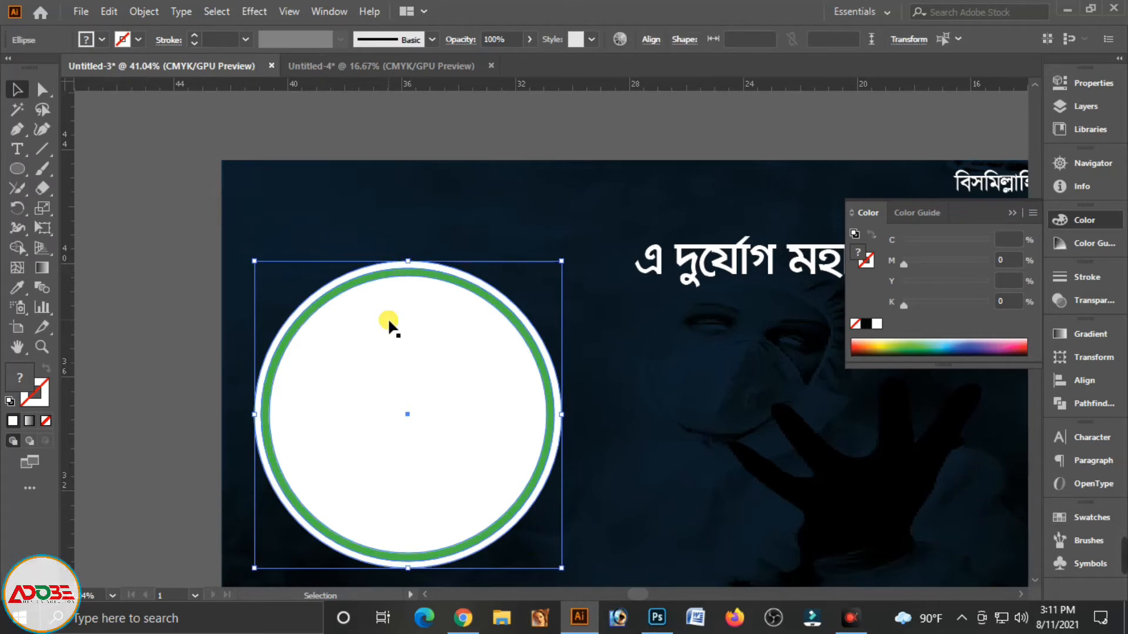
left_click(388, 317, "shift")
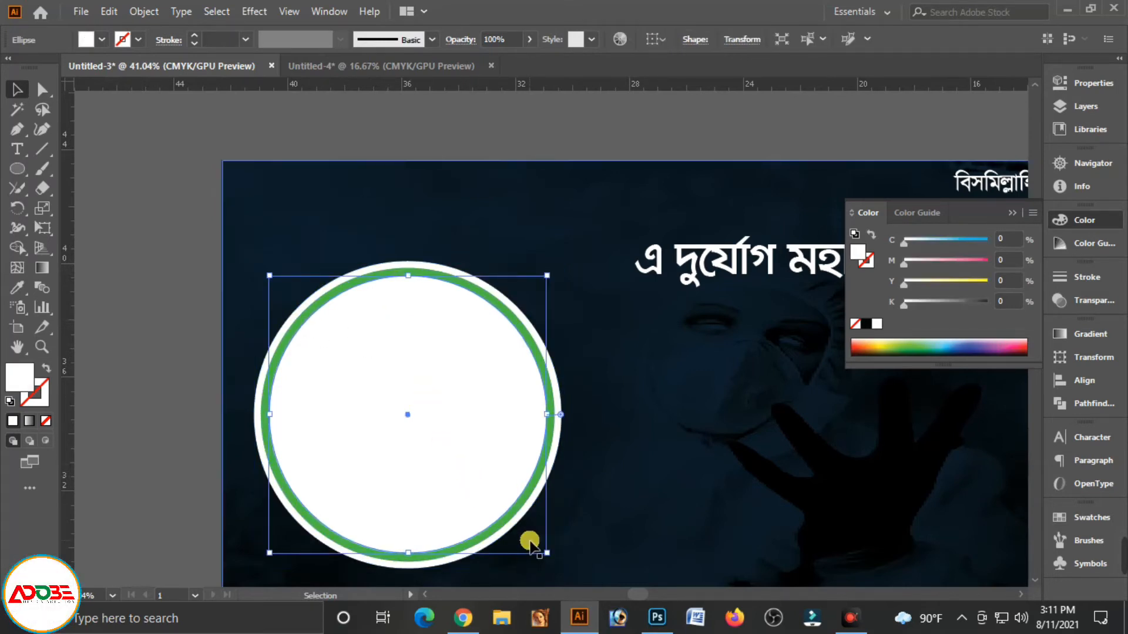
key("ctrl+minus")
key("ctrl+minus")
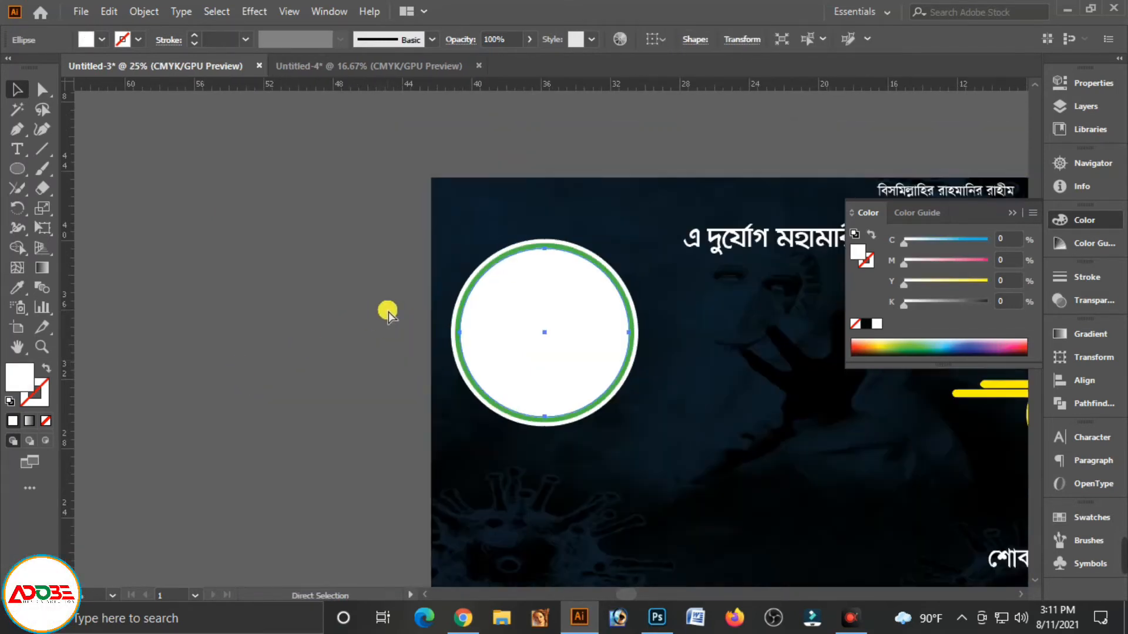
left_click_drag(669, 420, 544, 388)
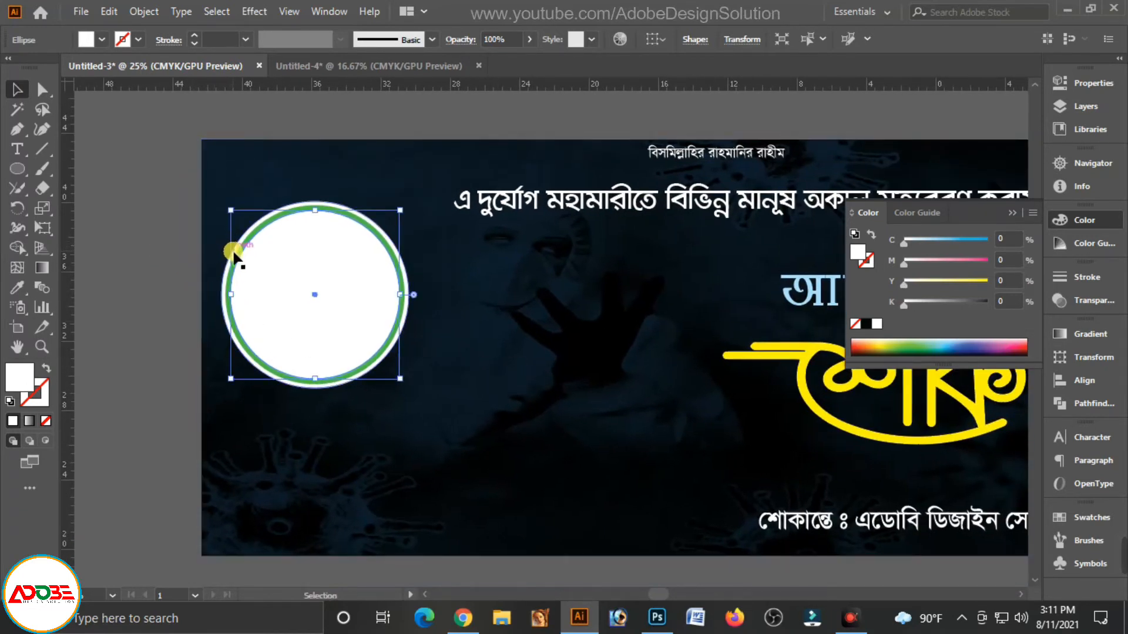
left_click(230, 245, "shift")
left_click_drag(409, 294, 478, 297)
left_click_drag(386, 332, 385, 327)
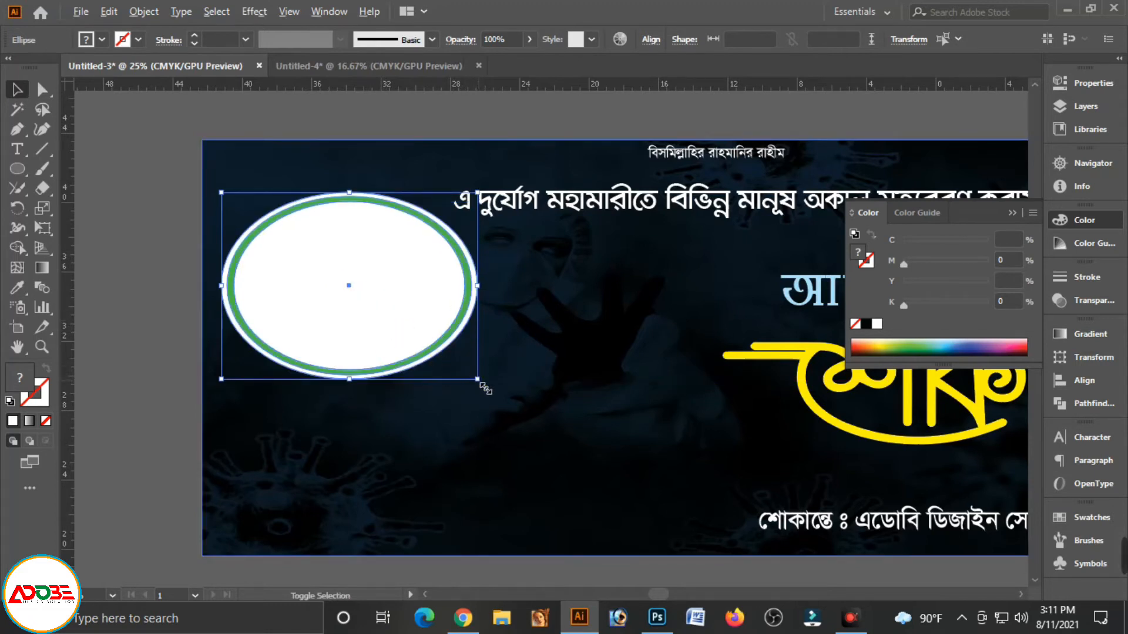
left_click_drag(485, 387, 471, 375)
Duplicate the oval frame directly below the original and nudge the copy up until it closely meets the first one
left_click_drag(373, 280, 368, 464)
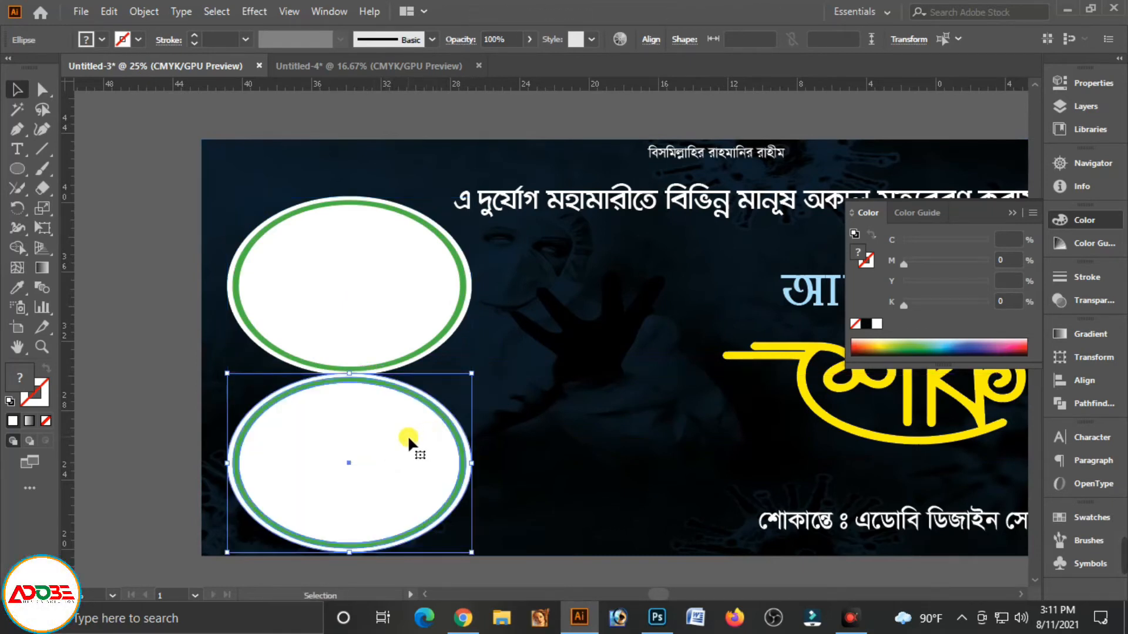
key("Up")
key("Up")
key("Up")
key("Up")
key("Up")
key("Up")
key("Up")
key("Up")
key("Up")
key("Up")
key("Up")
key("Up")
key("Up")
key("Up")
key("Up")
key("Up")
key("Up")
key("Up")
key("Up")
key("Up")
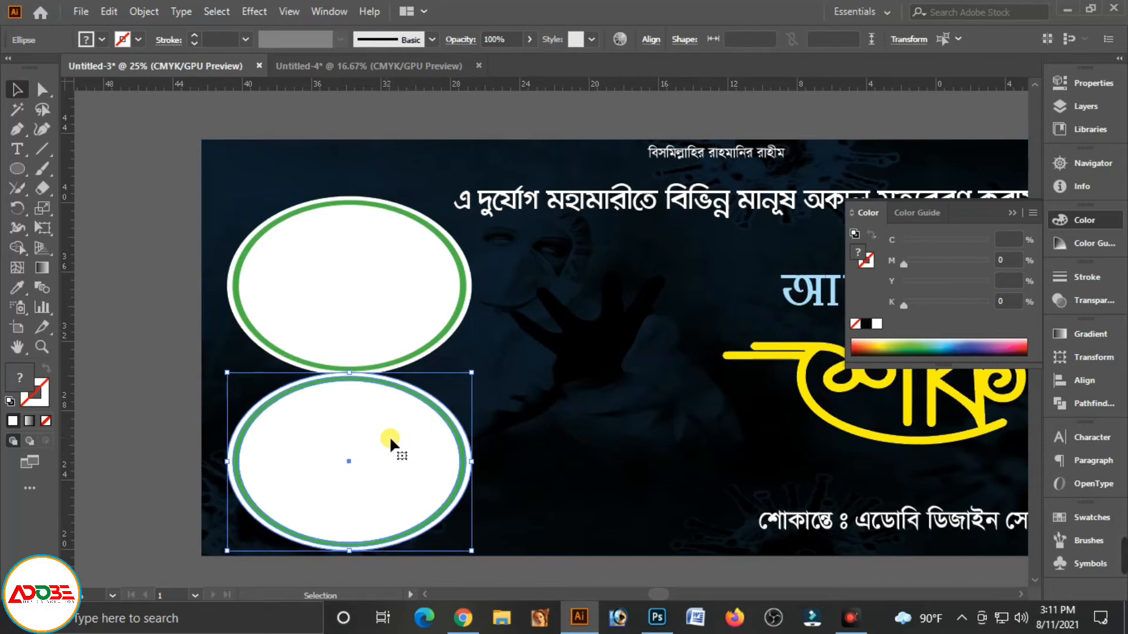
key("Up")
Place a third copy of the oval frame to the right, overlapping both others and centred vertically between them
left_click_drag(319, 434, 467, 369)
left_click(103, 288)
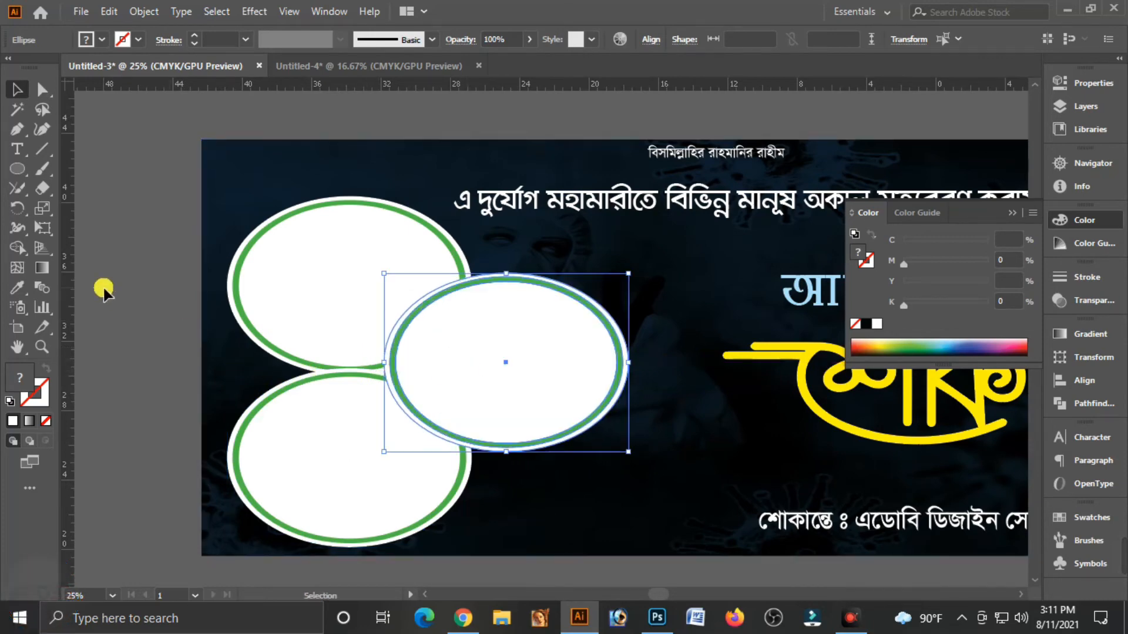
left_click(1012, 213)
left_click_drag(822, 424, 713, 392)
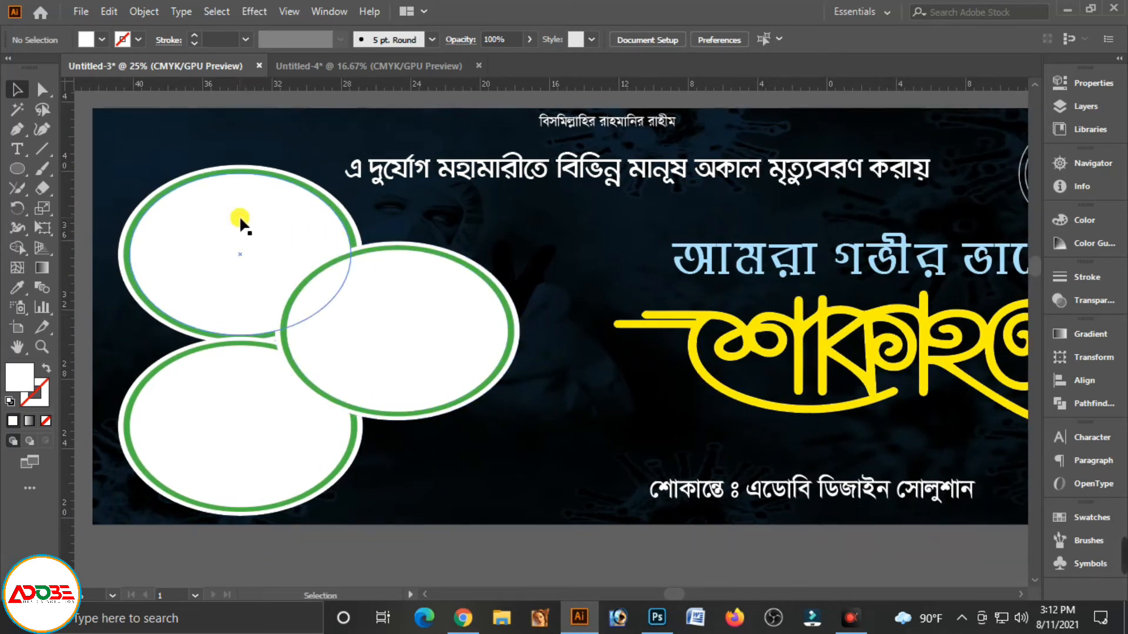
Recolor the lower oval frame's ring orange with C 0, M 50, Y 100, K 0
left_click(245, 340)
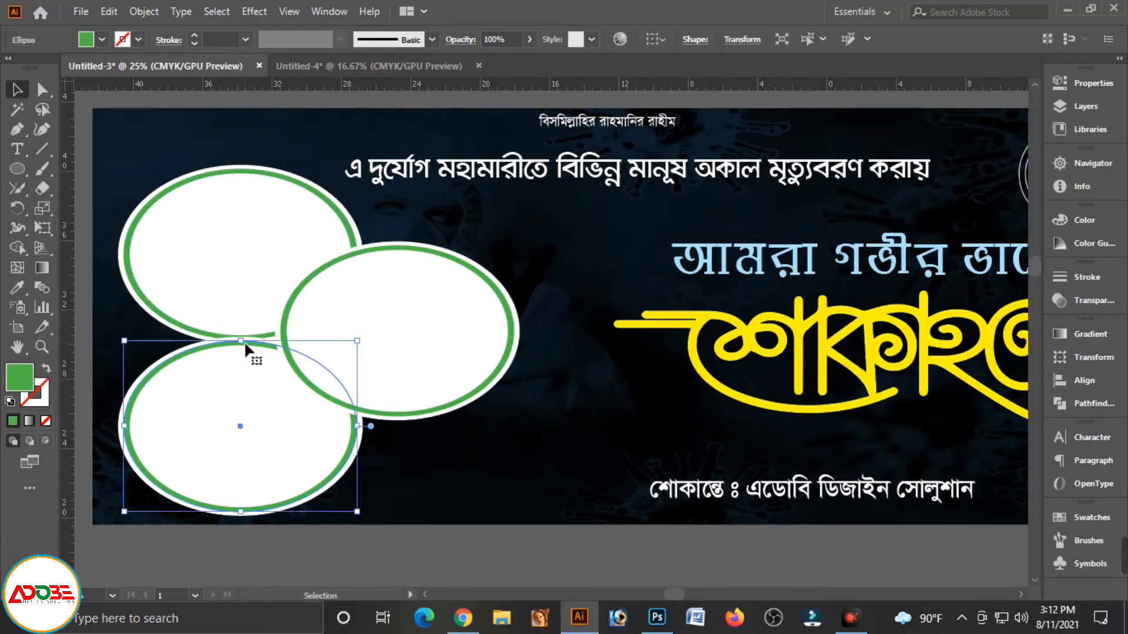
left_click(1083, 220)
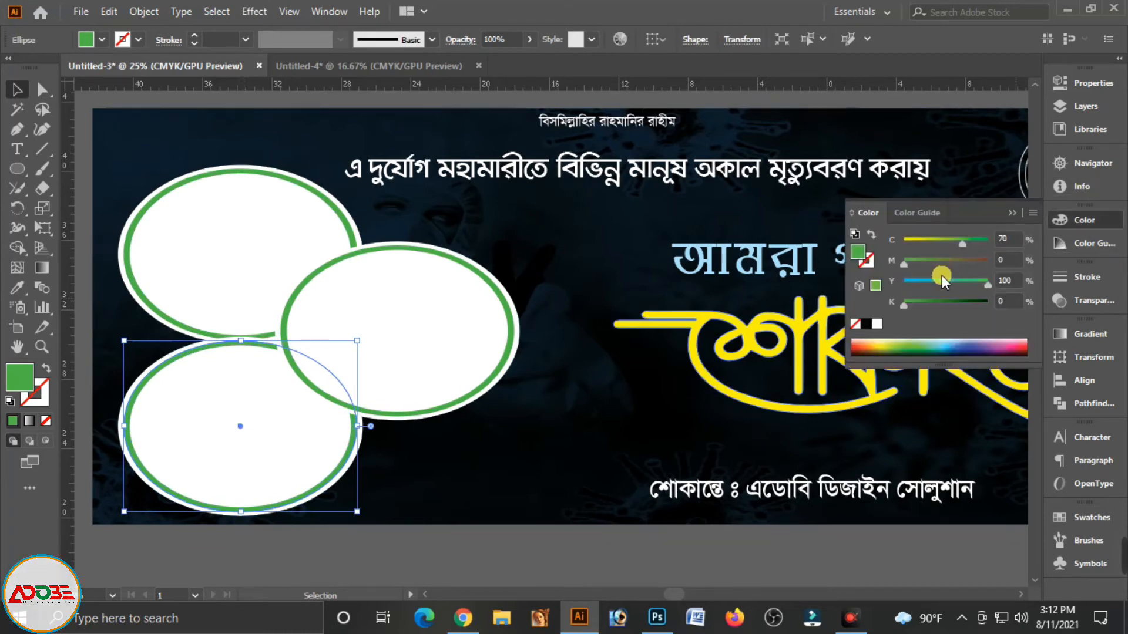
left_click_drag(964, 243, 853, 244)
left_click_drag(945, 263, 954, 263)
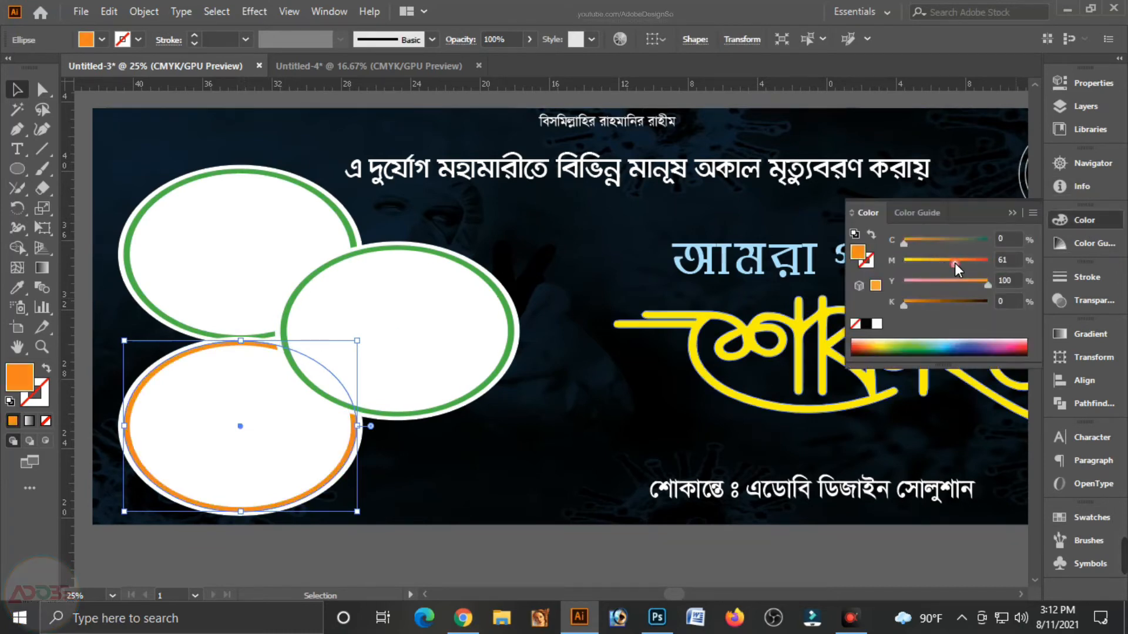
type("50")
key("Tab")
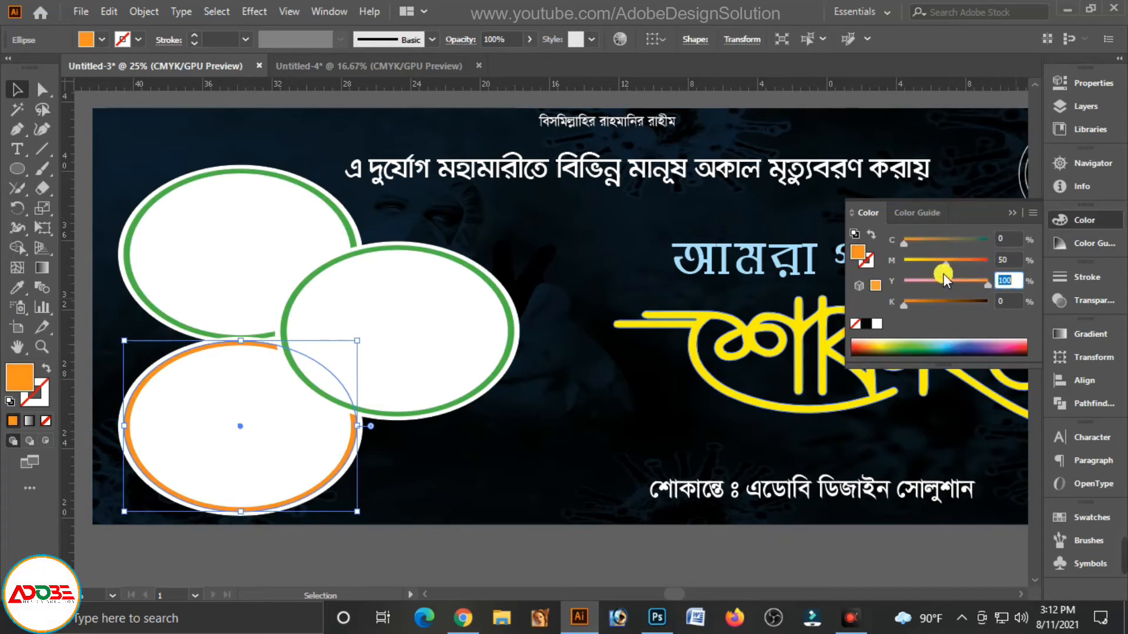
Recolor the right oval frame's green ring magenta-pink, removing its cyan and yellow
left_click(468, 270)
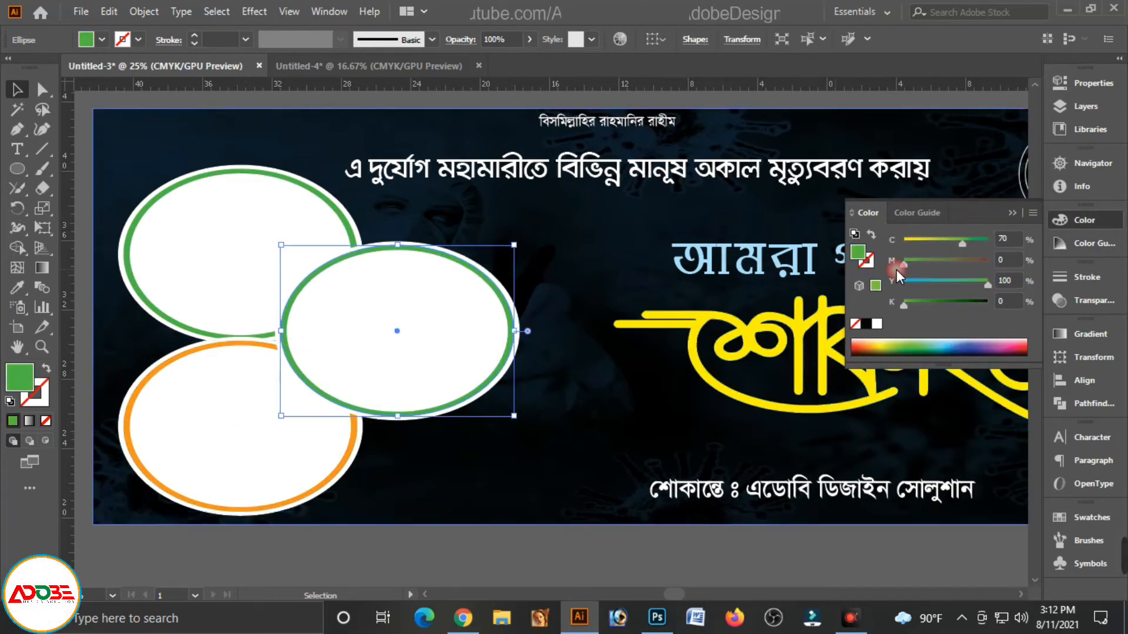
left_click_drag(962, 243, 903, 243)
left_click_drag(987, 284, 669, 294)
left_click(507, 566)
key("Tab")
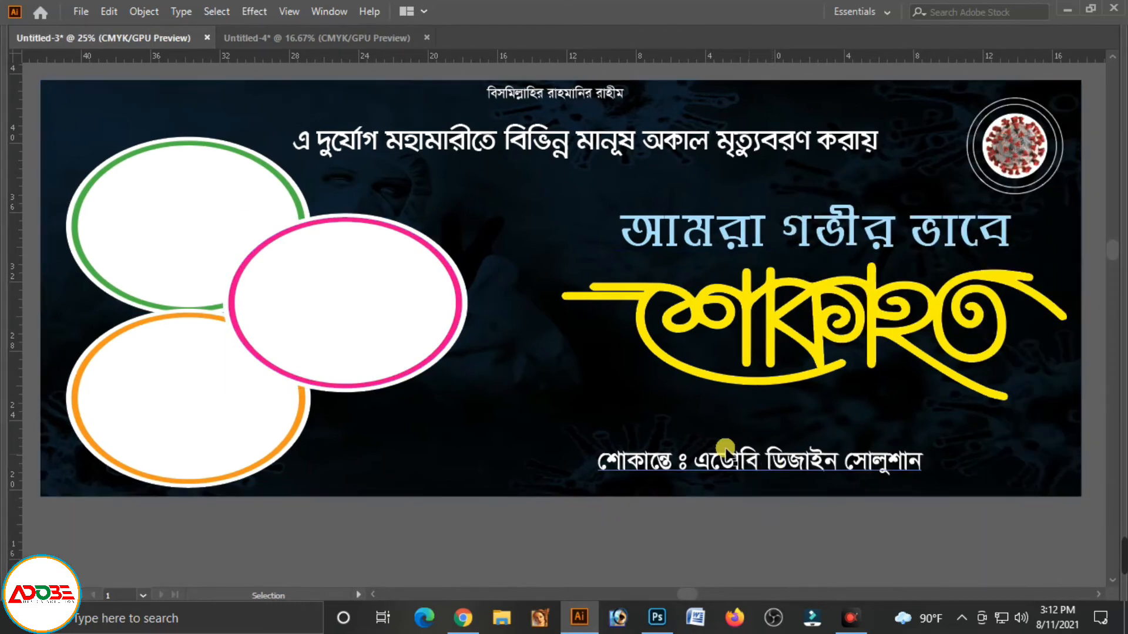
Cut the three photos from the Untitled-4 document and paste them into the Untitled-3 banner document
left_click_drag(690, 330, 698, 354)
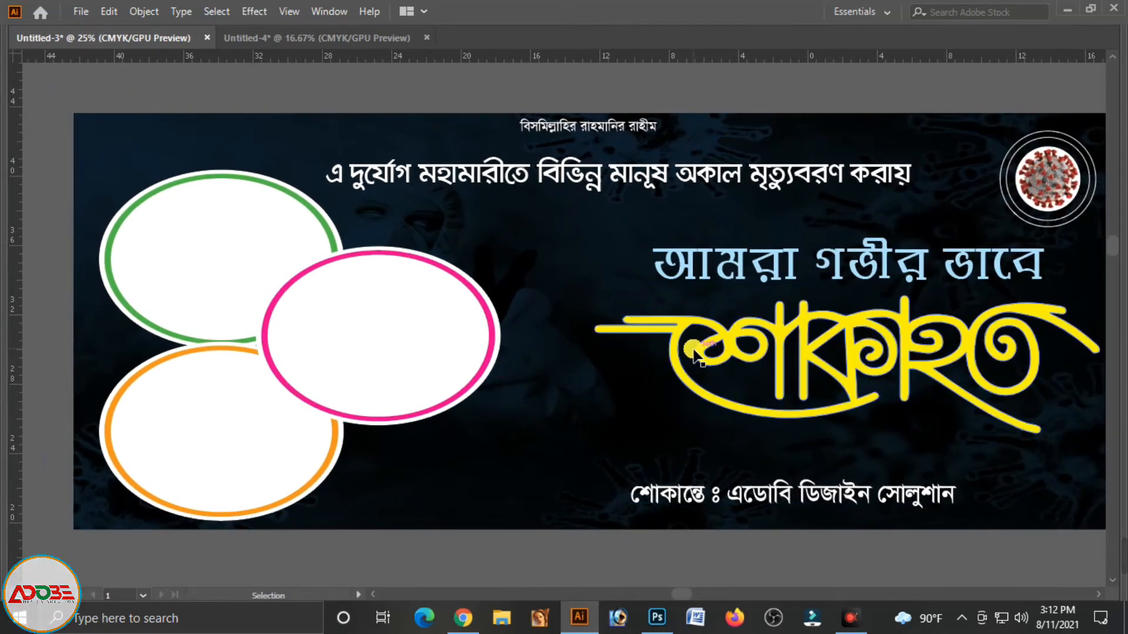
key("ctrl+minus")
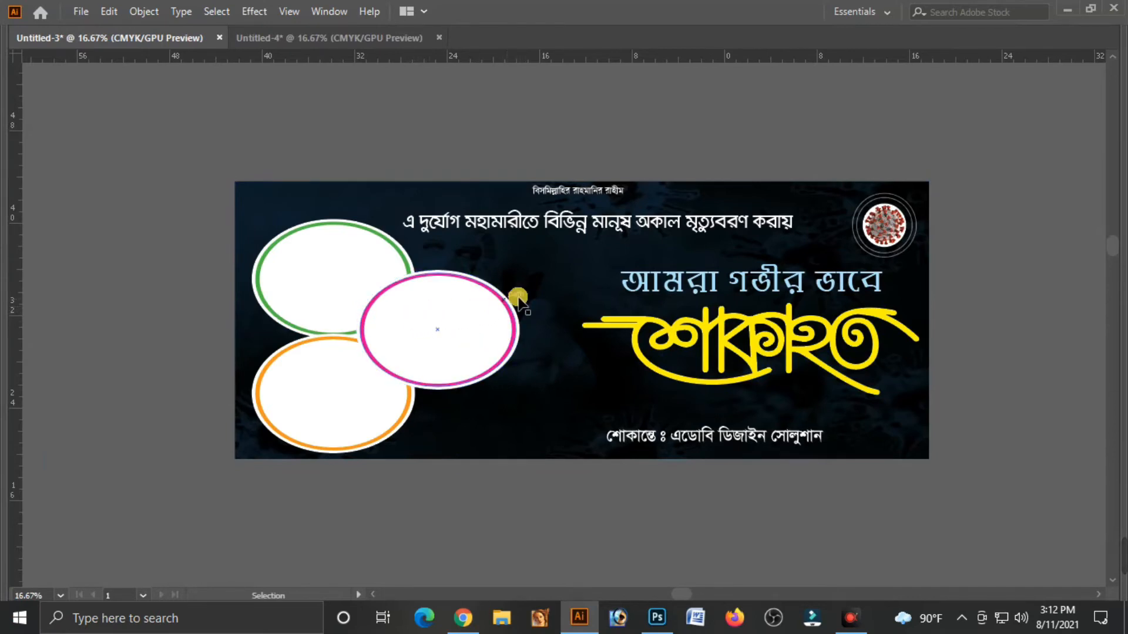
left_click(372, 37)
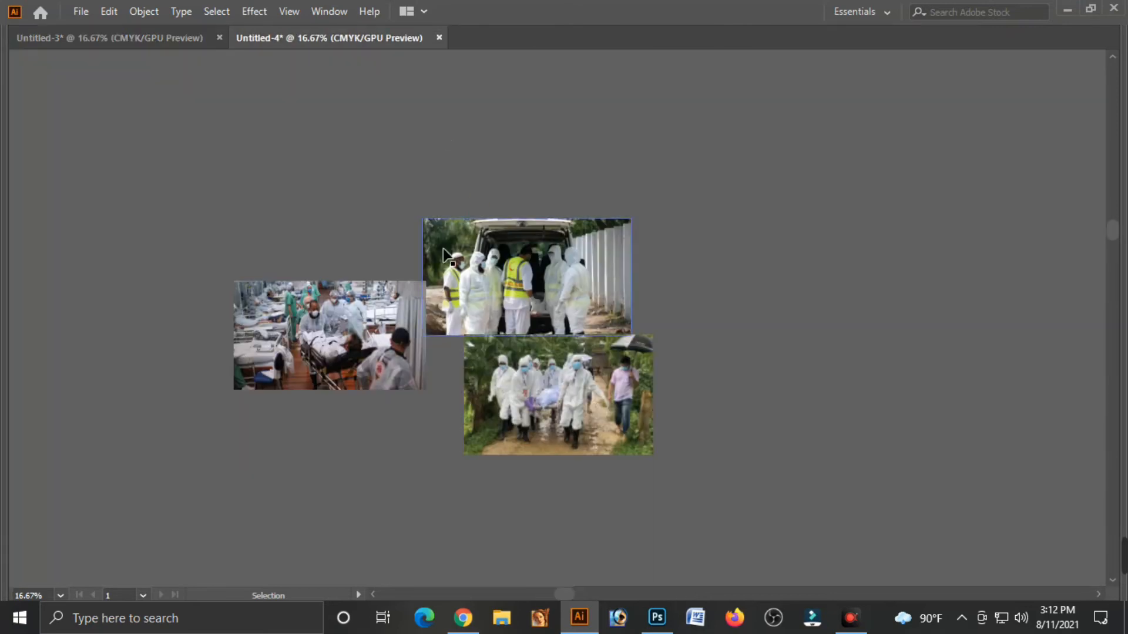
left_click(550, 354)
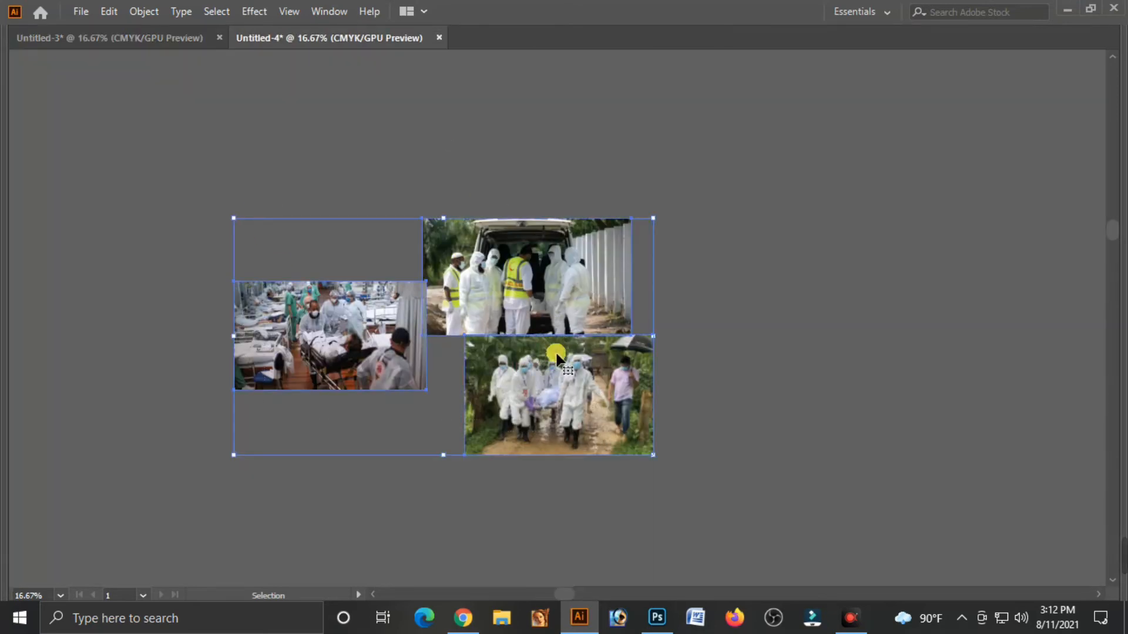
key("ctrl+x")
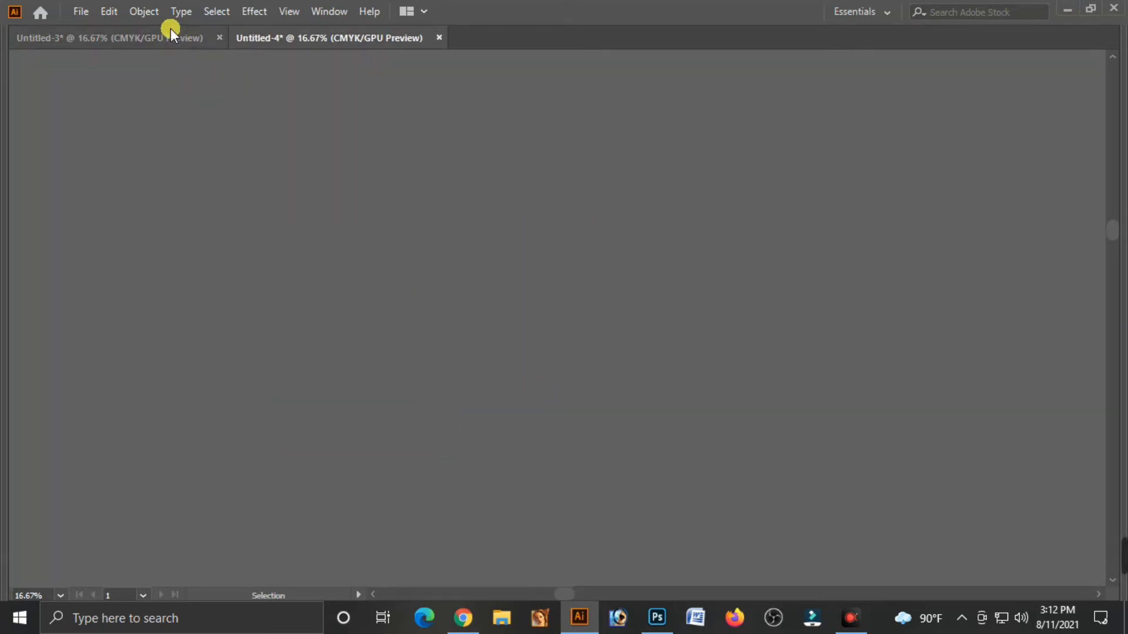
left_click(171, 34)
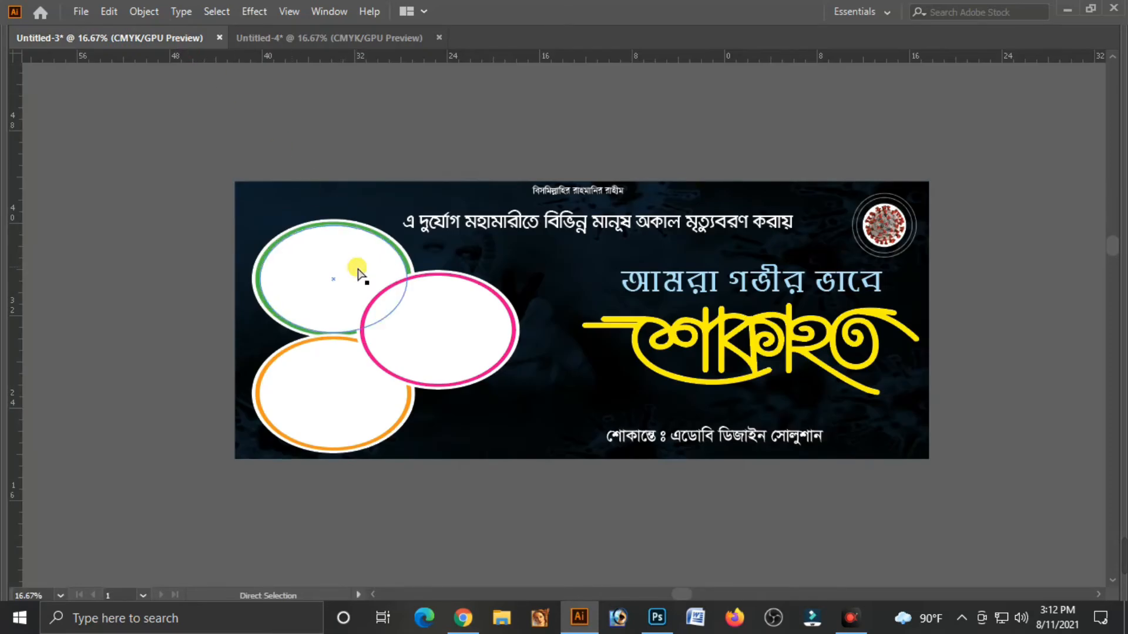
key("ctrl+v")
Move the pasted photos up to the banner's upper edge and set the hospital photo apart above the upper oval
left_click_drag(465, 320, 513, 264)
left_click_drag(487, 133, 366, 137)
left_click(279, 106)
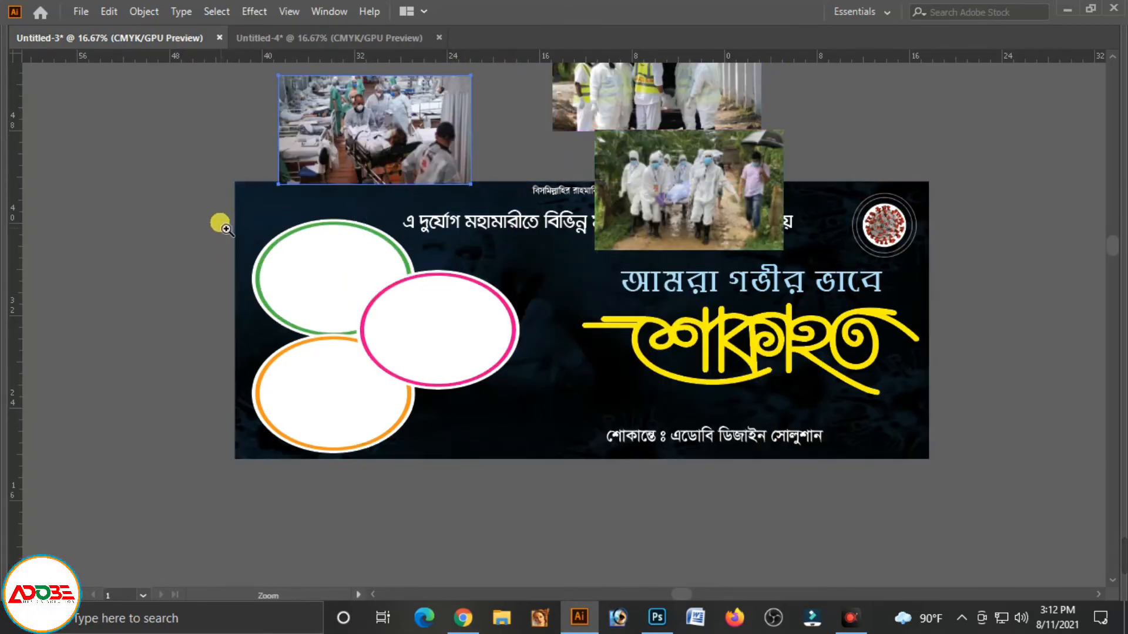
Move the hospital photo aside and place the photo of the workers behind the van over the green-ringed upper oval
left_click_drag(216, 198, 292, 254)
left_click_drag(372, 198, 397, 237)
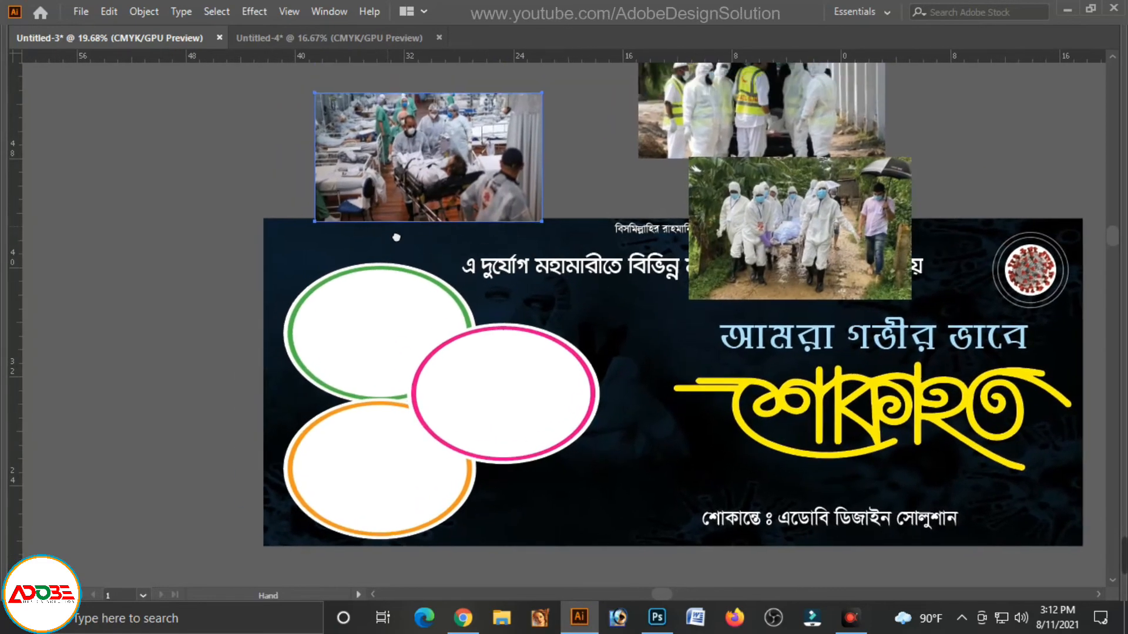
left_click(377, 317)
key("a")
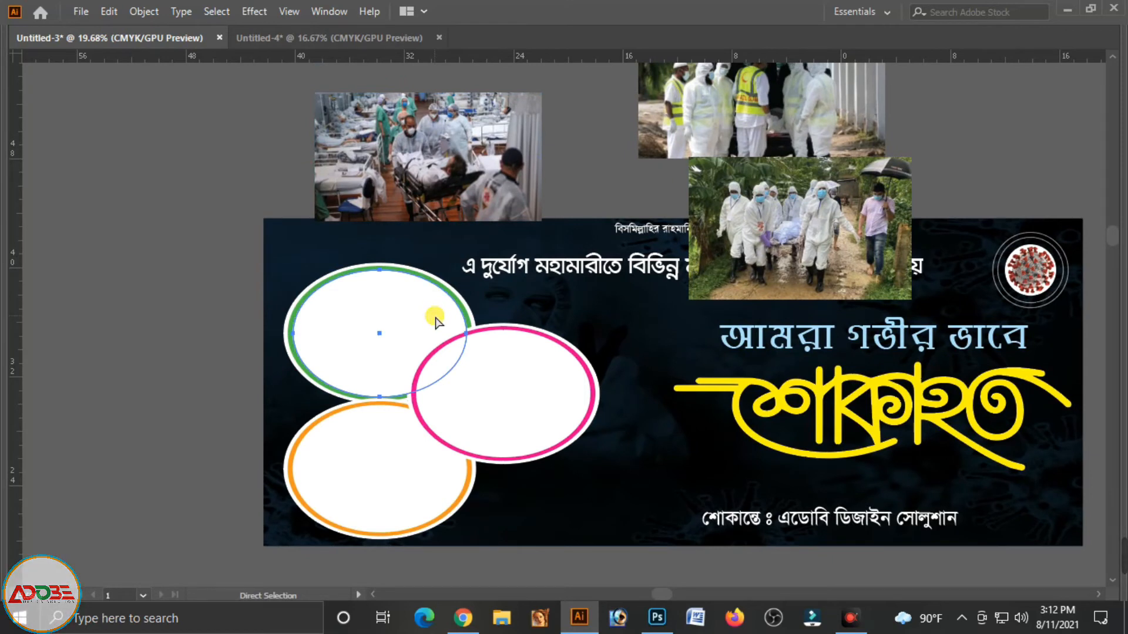
key("v")
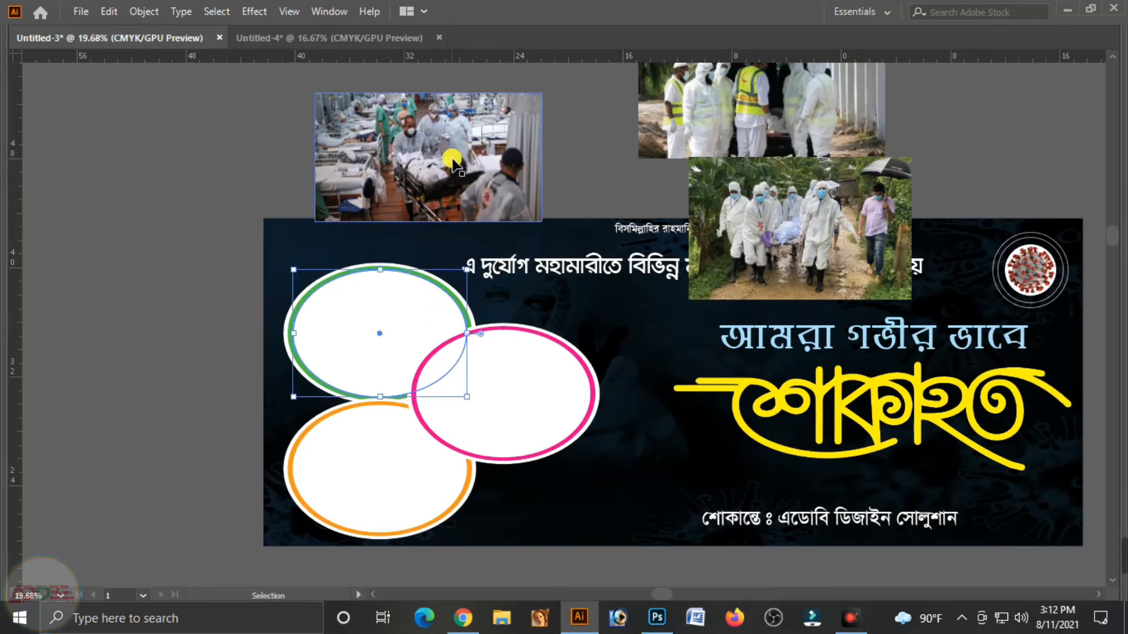
left_click_drag(454, 177, 670, 162)
left_click_drag(809, 113, 447, 351)
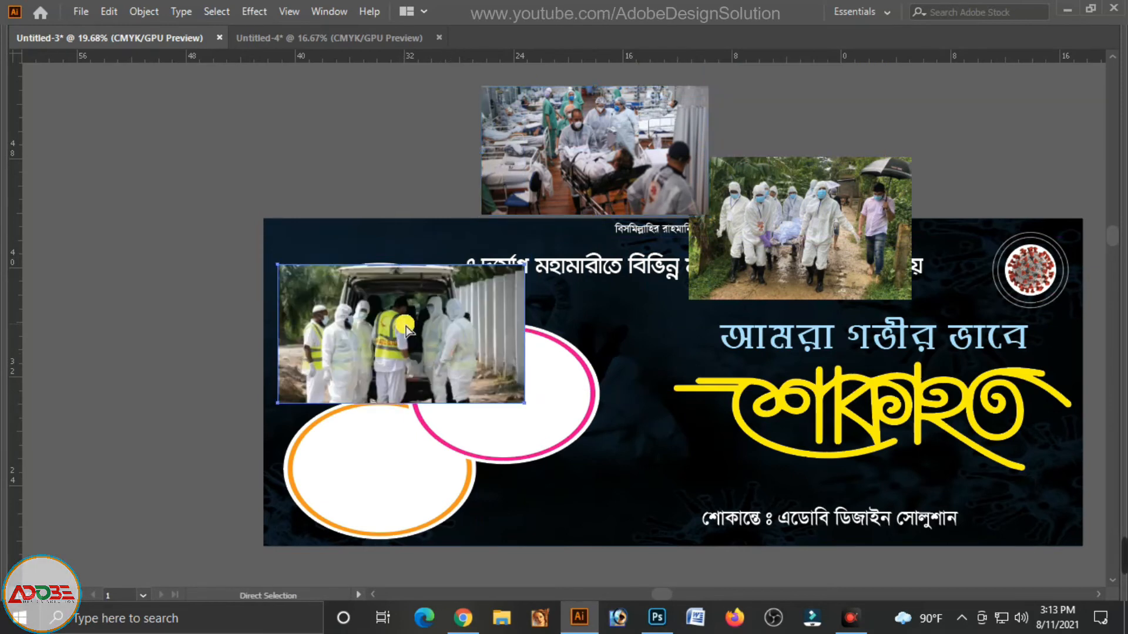
Bring the upper frame's inner white oval in front of the van photo and select the oval and photo together
key("a")
key("ctrl+shift+]")
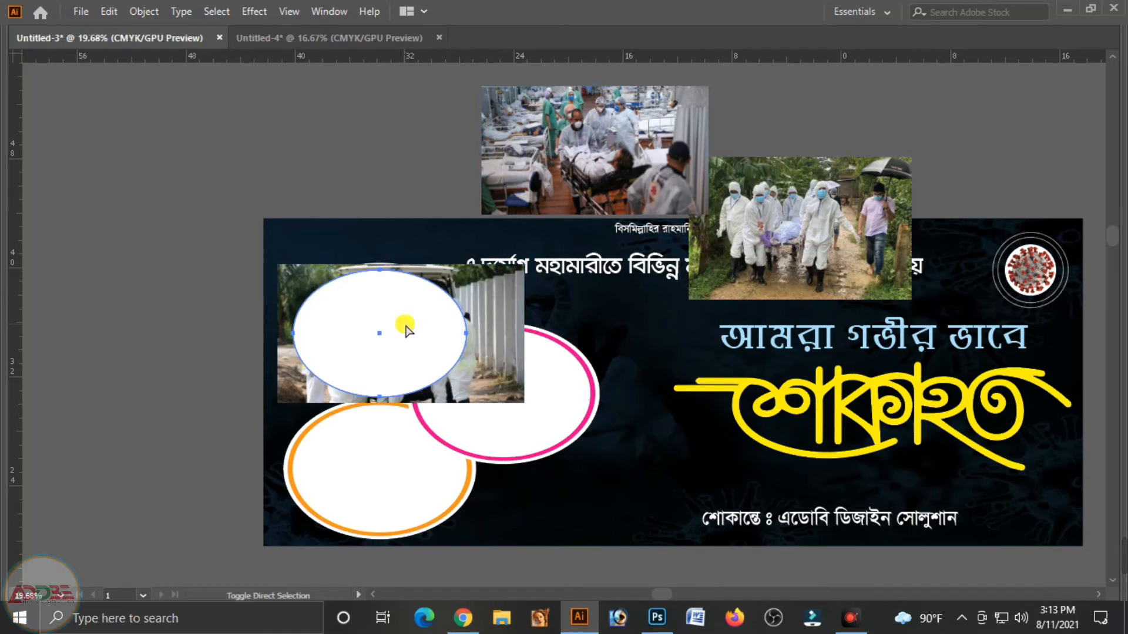
key("v")
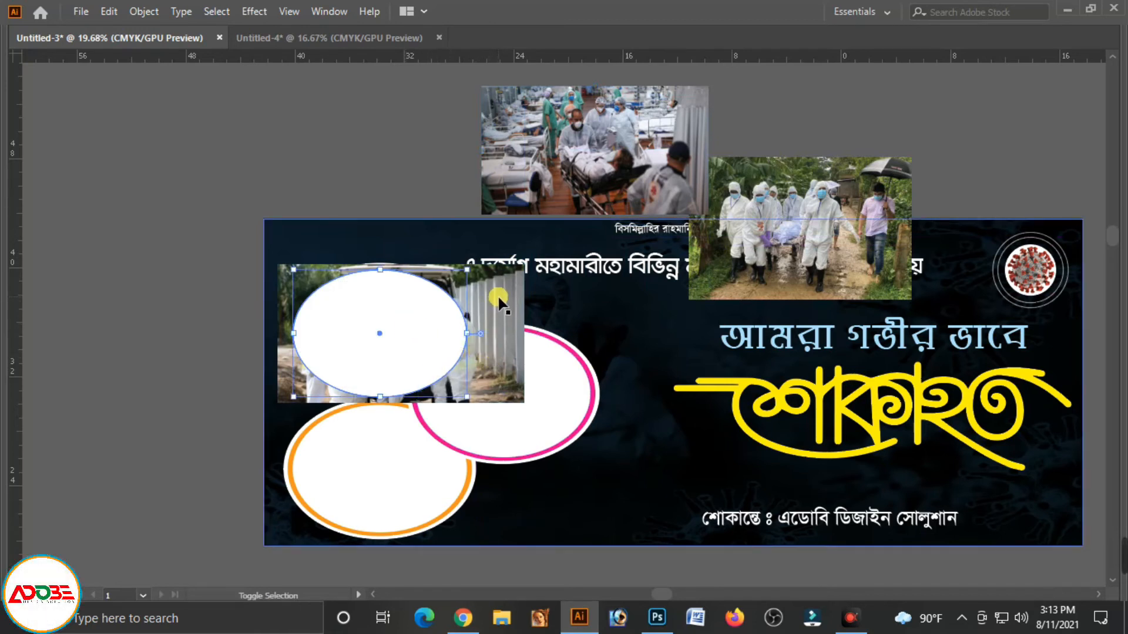
key("a")
left_click(243, 230)
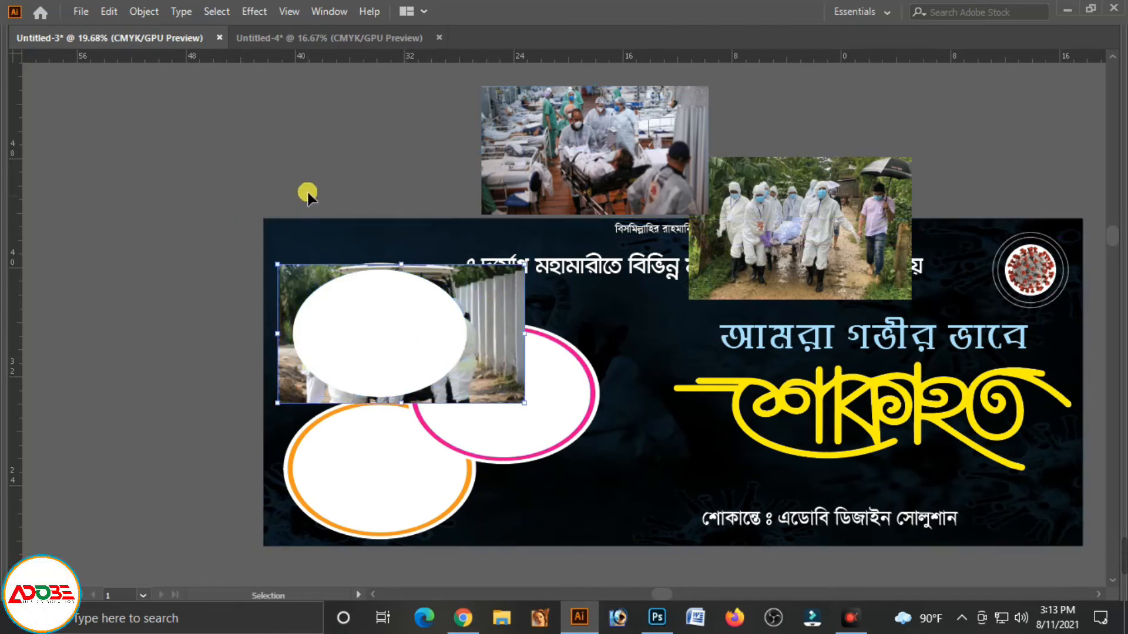
left_click(355, 318)
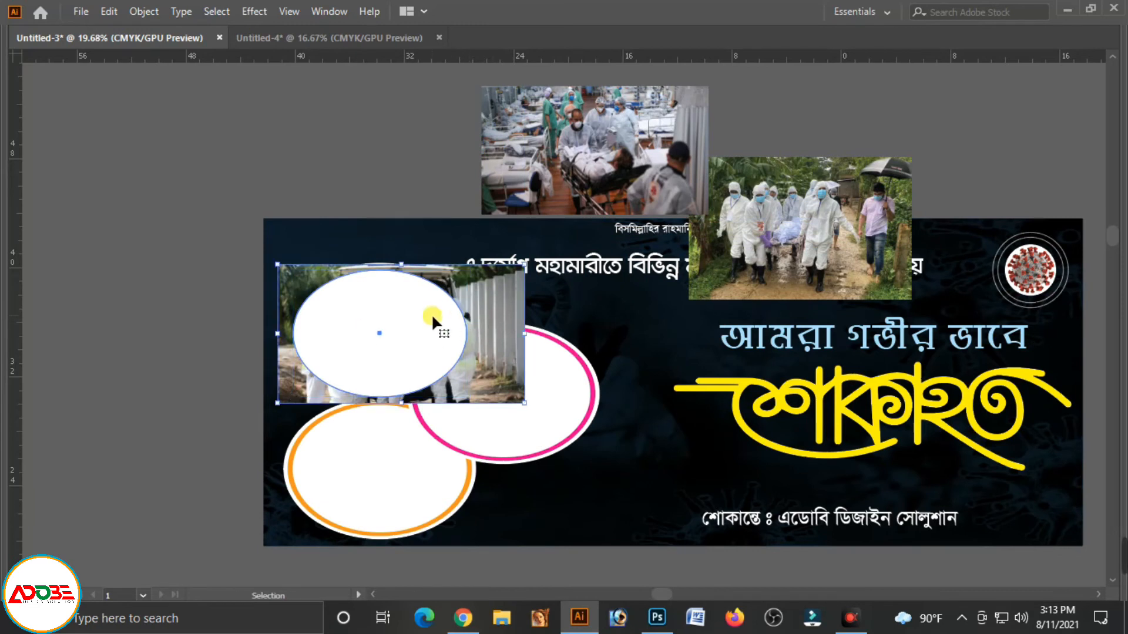